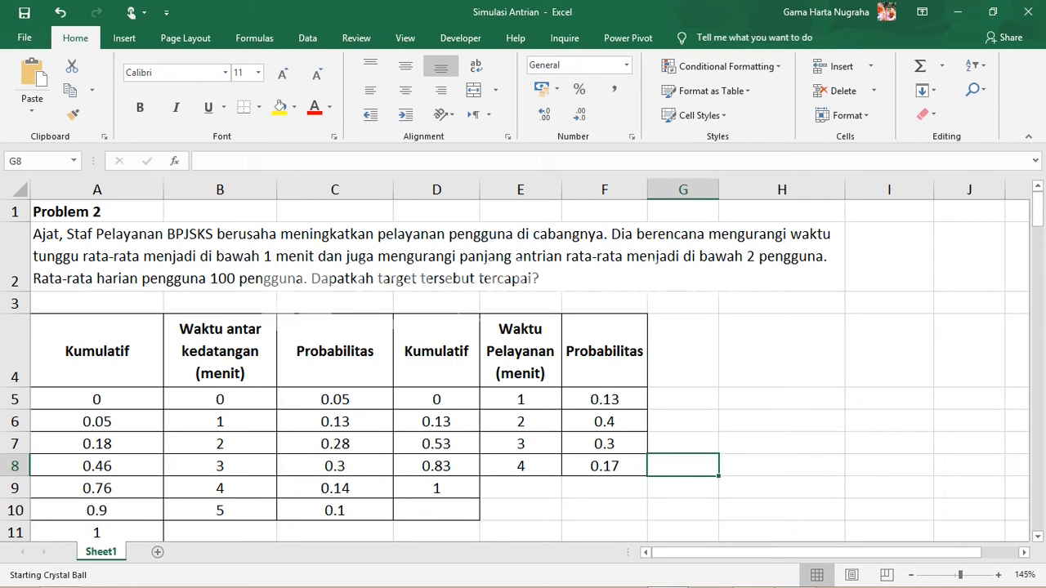
# Review the queue simulation worksheet, from the Problem 2 statement and conclusion to the averages below the 100-user table
pyautogui.moveTo(97, 212); pyautogui.dragTo(605, 511)
pyautogui.scroll(-2, 604, 490)
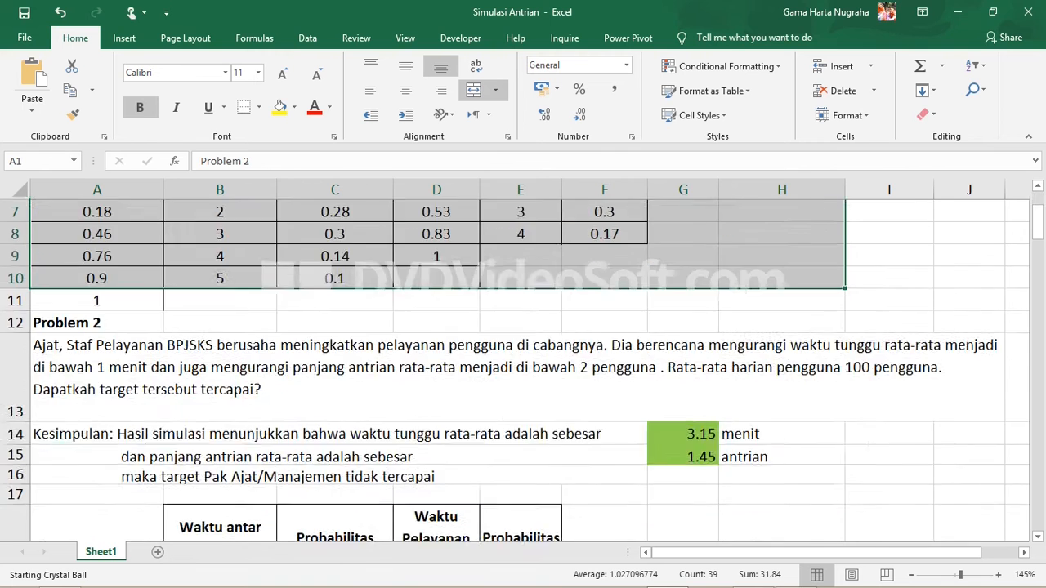
pyautogui.scroll(-2, 523, 368)
pyautogui.scroll(-2, 523, 367)
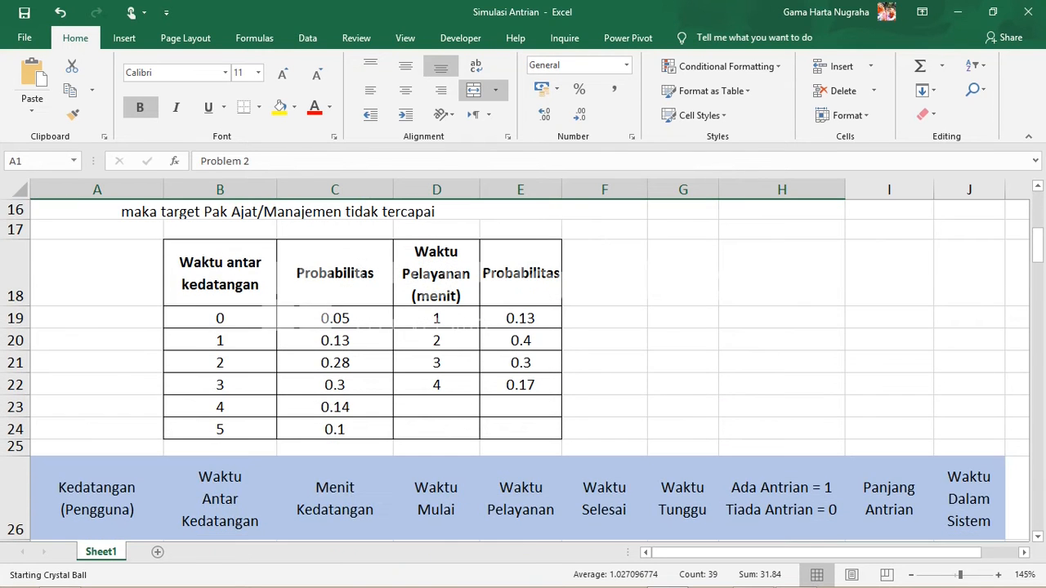
pyautogui.scroll(-3, 523, 367)
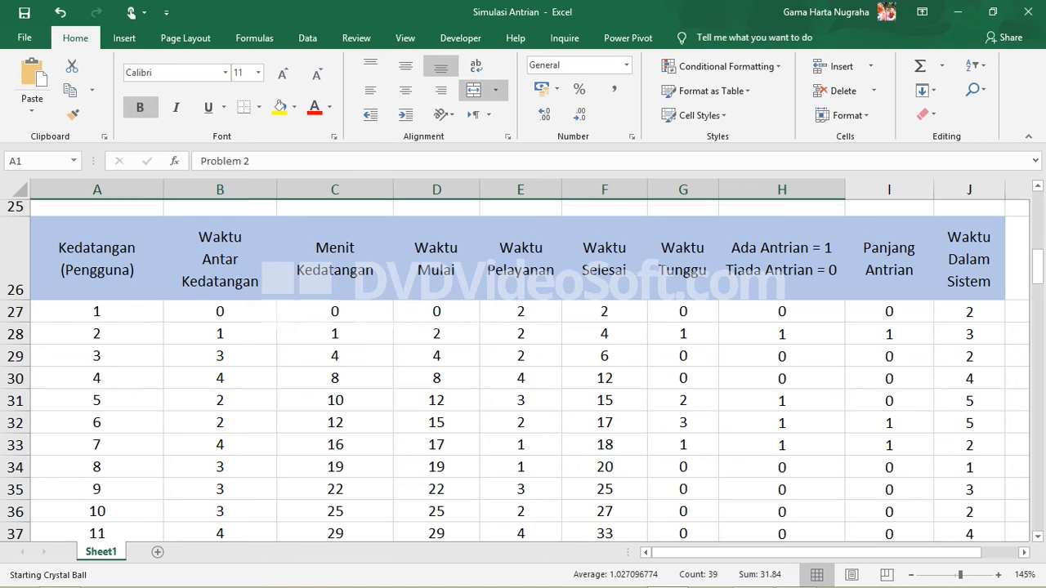
pyautogui.scroll(5, 523, 367)
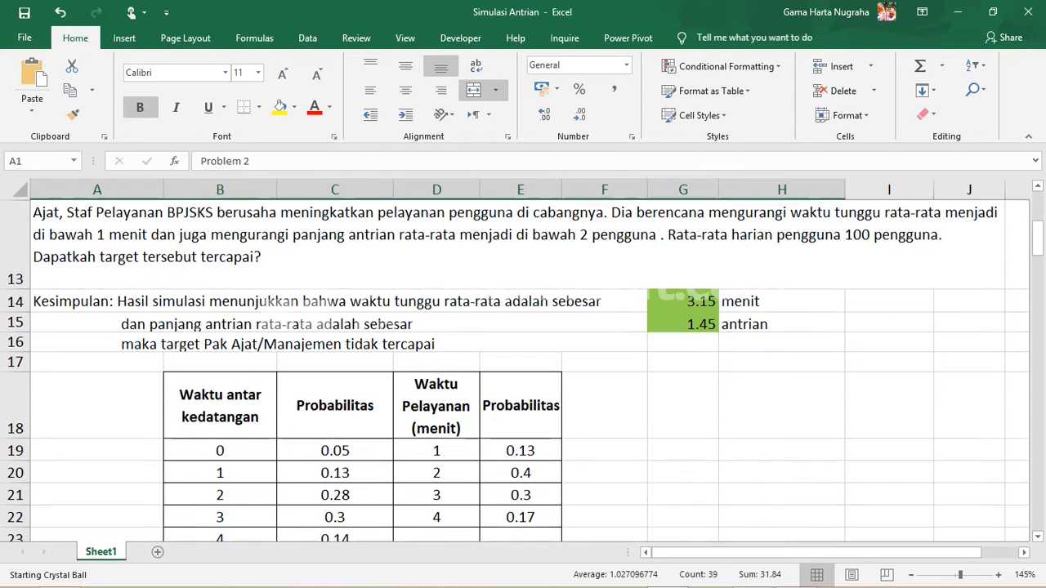
pyautogui.click(683, 301)
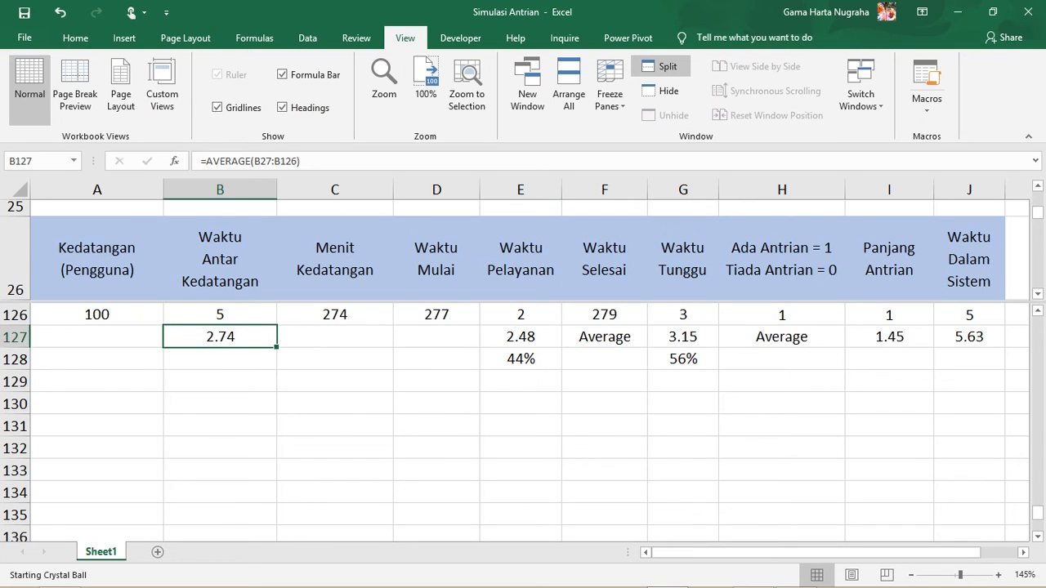
pyautogui.click(96, 315)
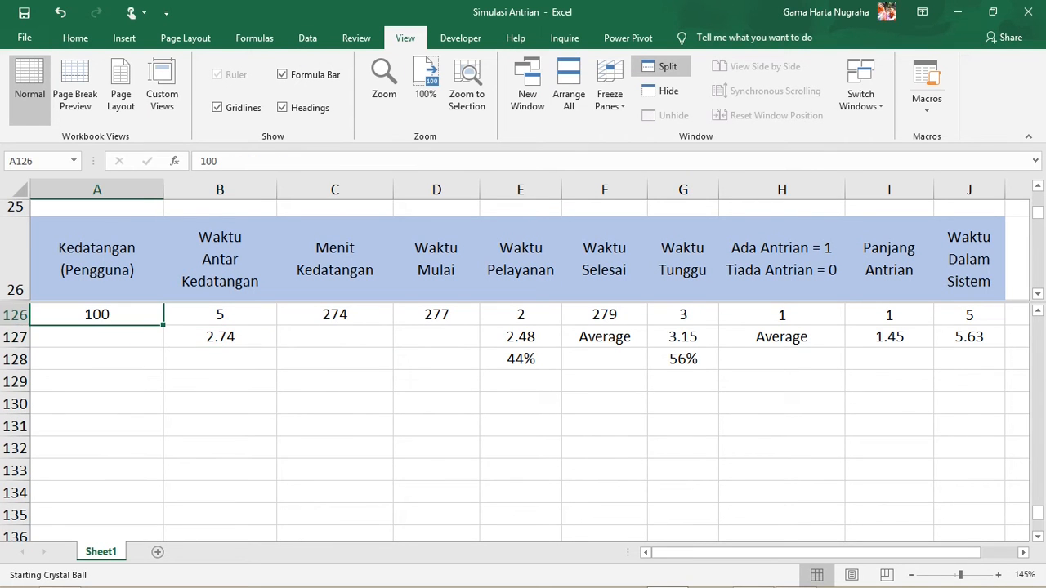
pyautogui.scroll(3, 523, 421)
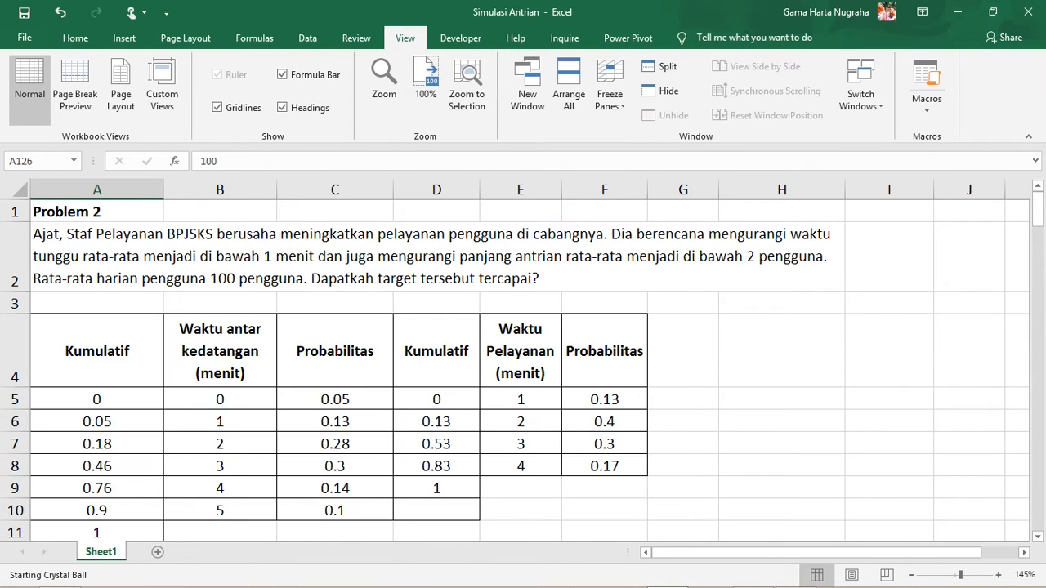
pyautogui.click(683, 400)
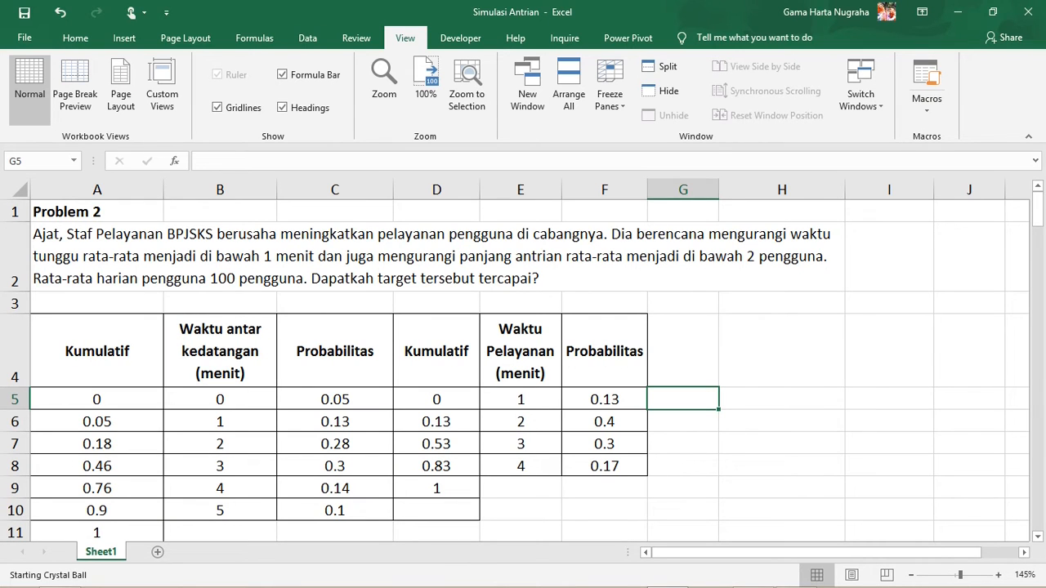
pyautogui.click(605, 511)
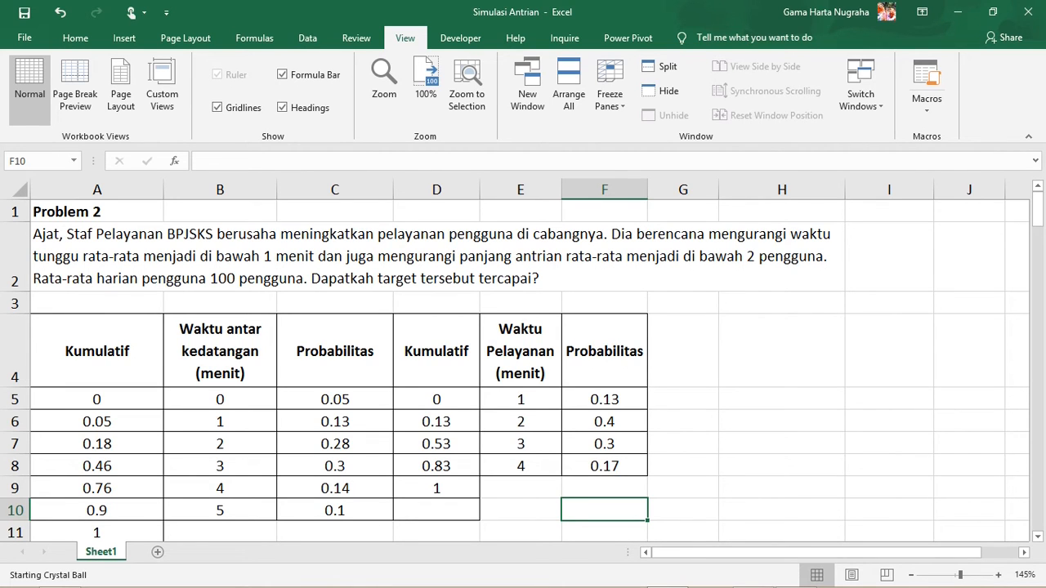
pyautogui.click(781, 350)
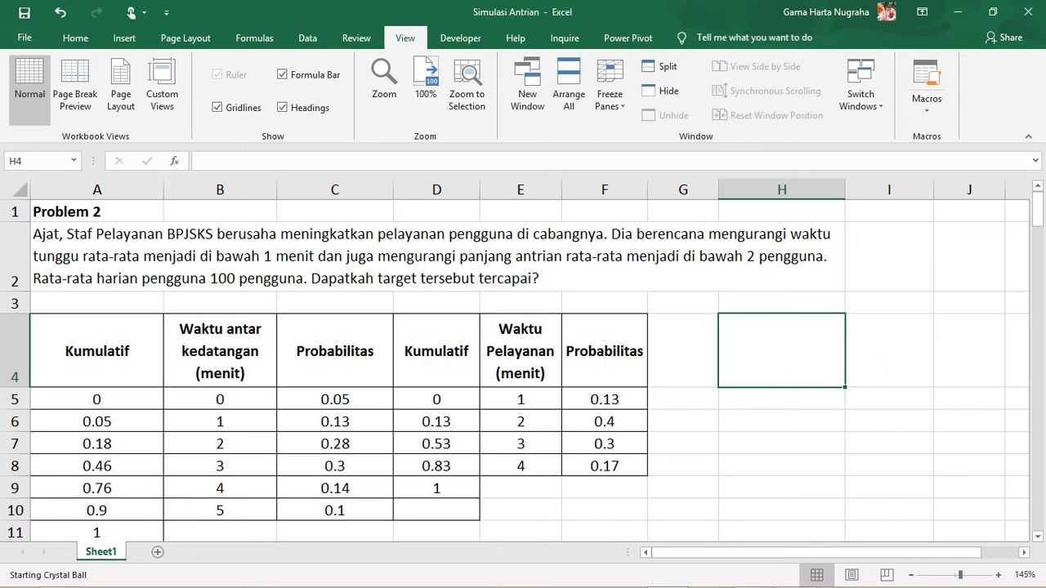
pyautogui.click(782, 304)
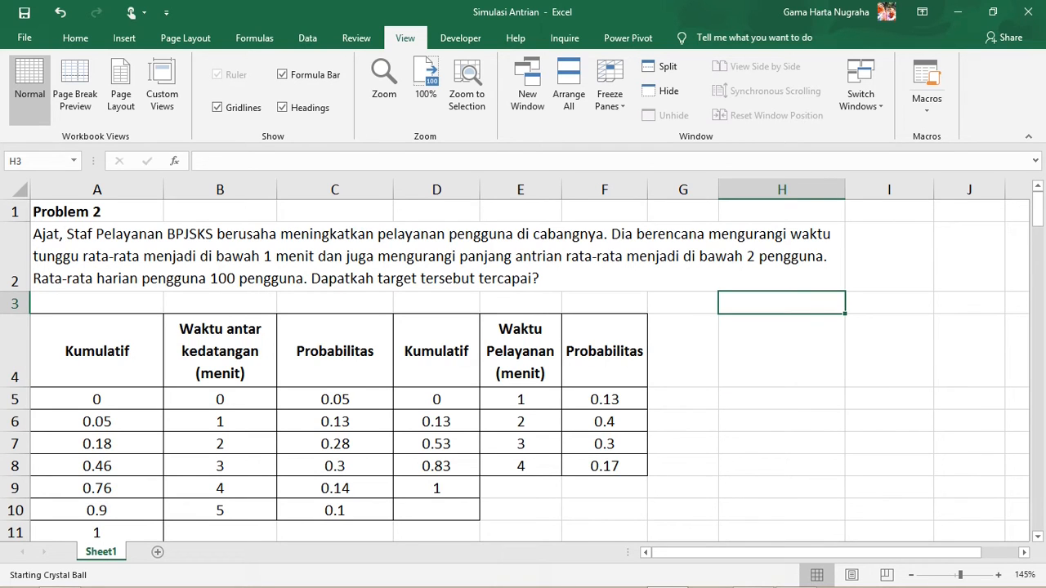
pyautogui.click(782, 351)
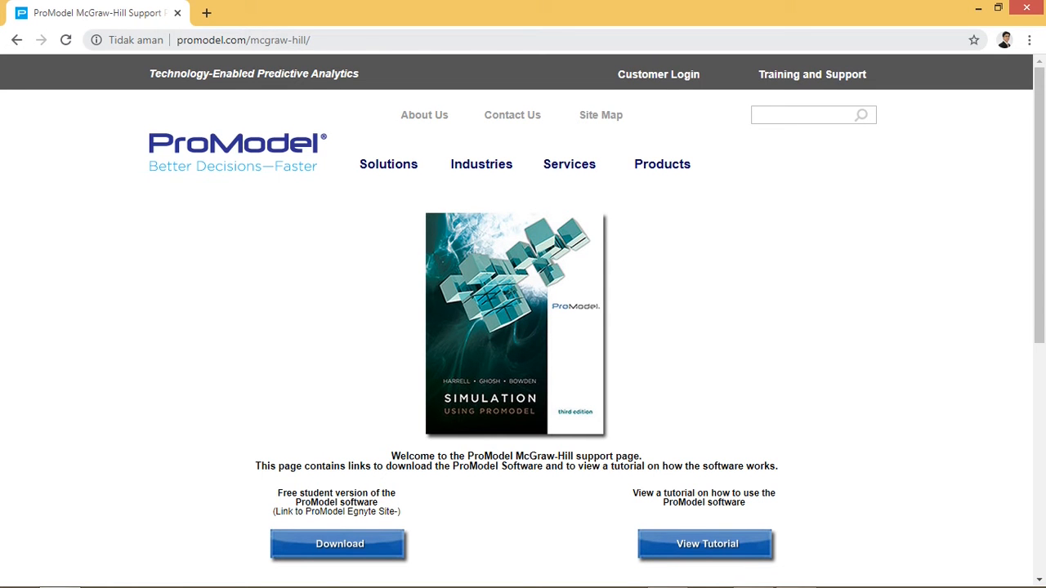
# Examine the web address of the ProModel McGraw-Hill support page in the browser
pyautogui.hotkey('ctrl', 'l')
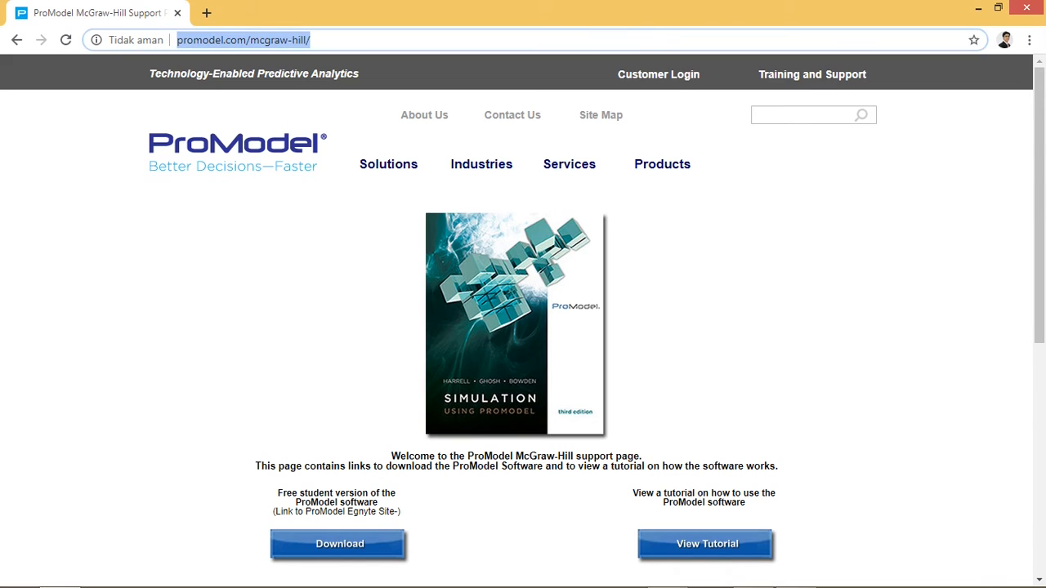
pyautogui.press('End')
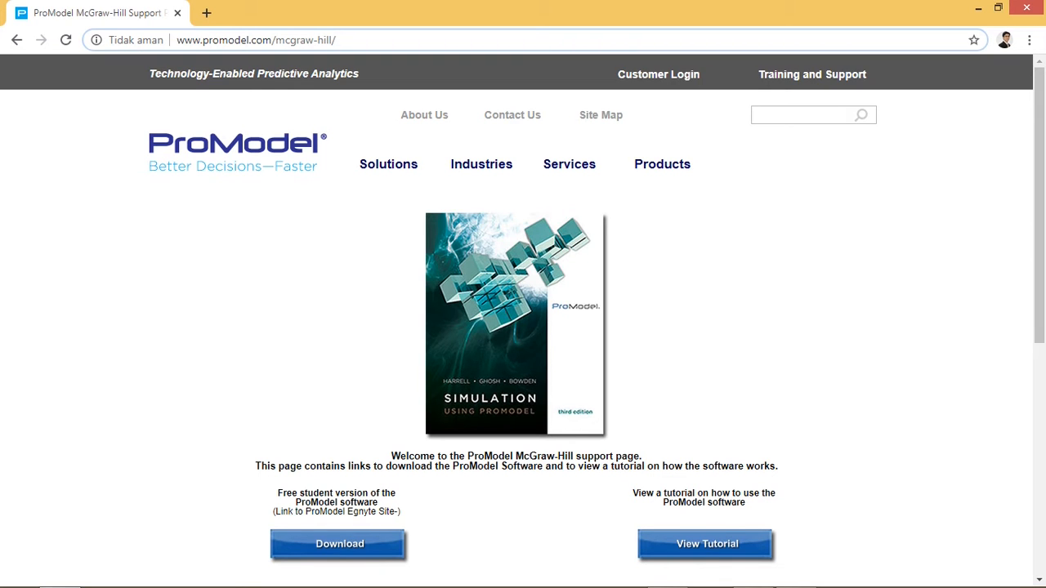
# Switch to ProModel and dismiss the student version limits notice
pyautogui.hotkey('alt', 'Tab')
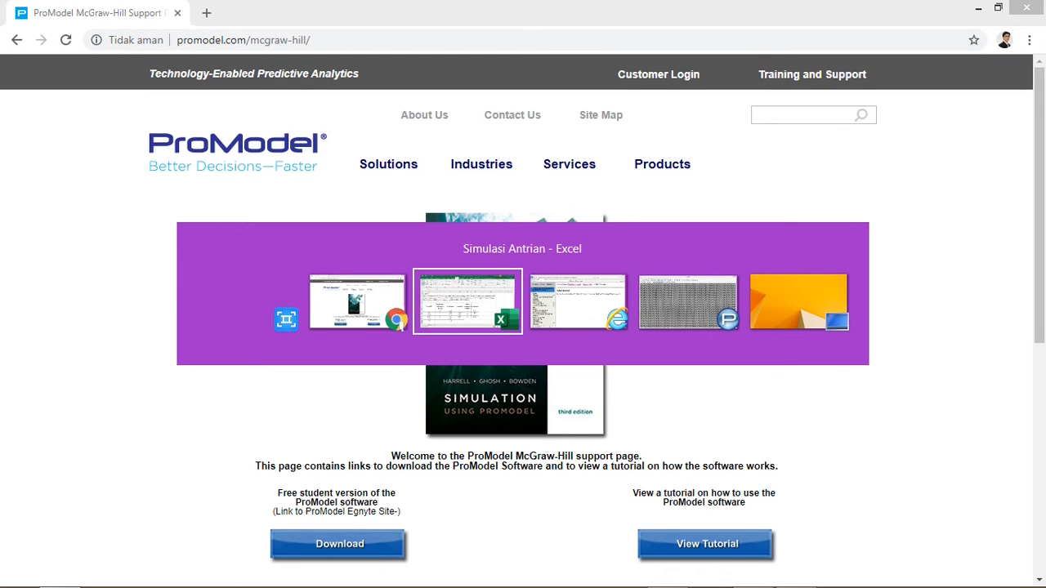
pyautogui.hotkey('alt', 'Tab')
pyautogui.hotkey('alt', 'Tab')
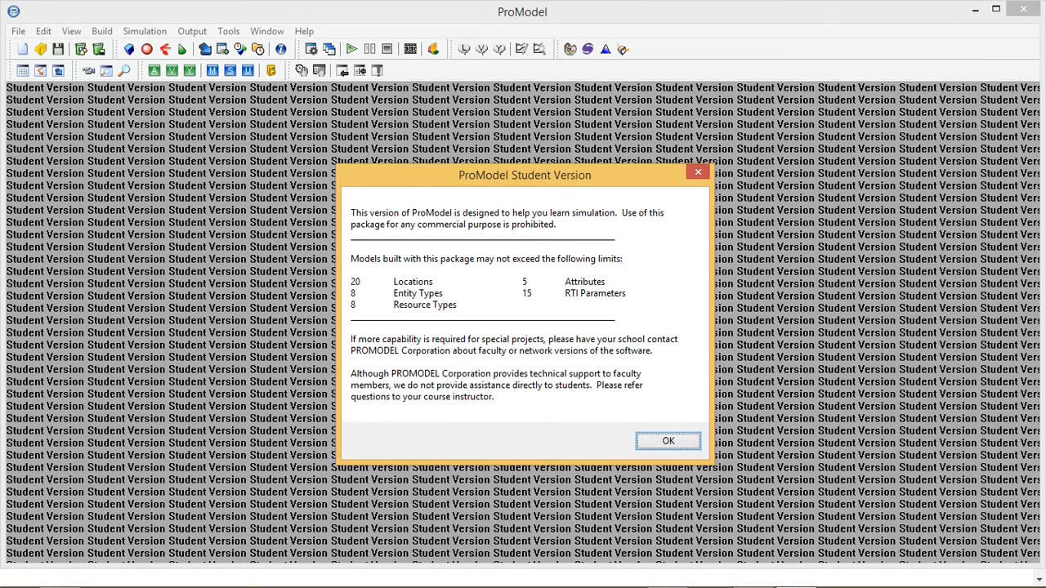
pyautogui.press('Return')
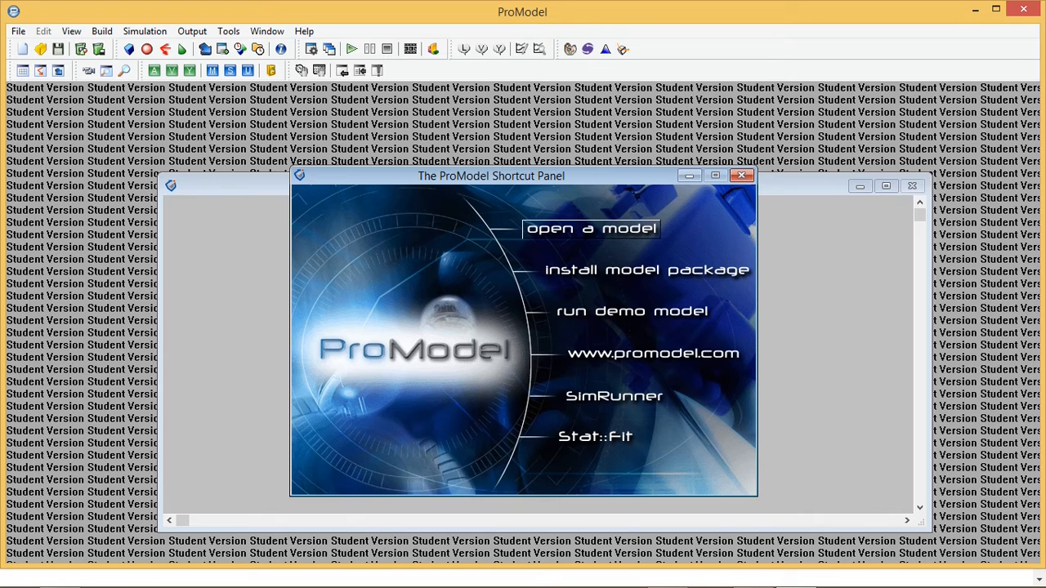
# Browse the example models in the Demos folder of the Load Model dialog without loading any
pyautogui.click(591, 228)
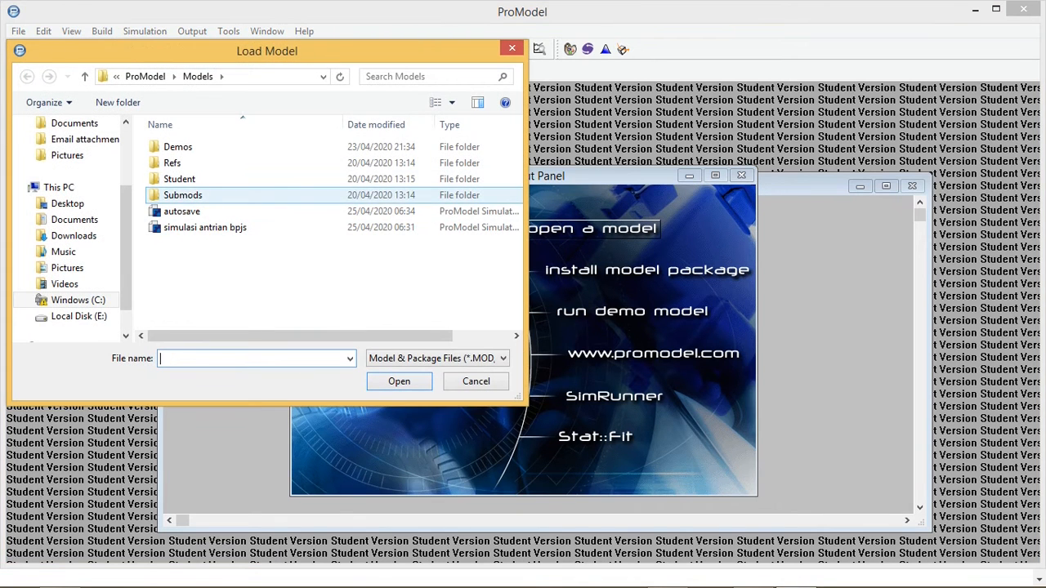
pyautogui.doubleClick(177, 146)
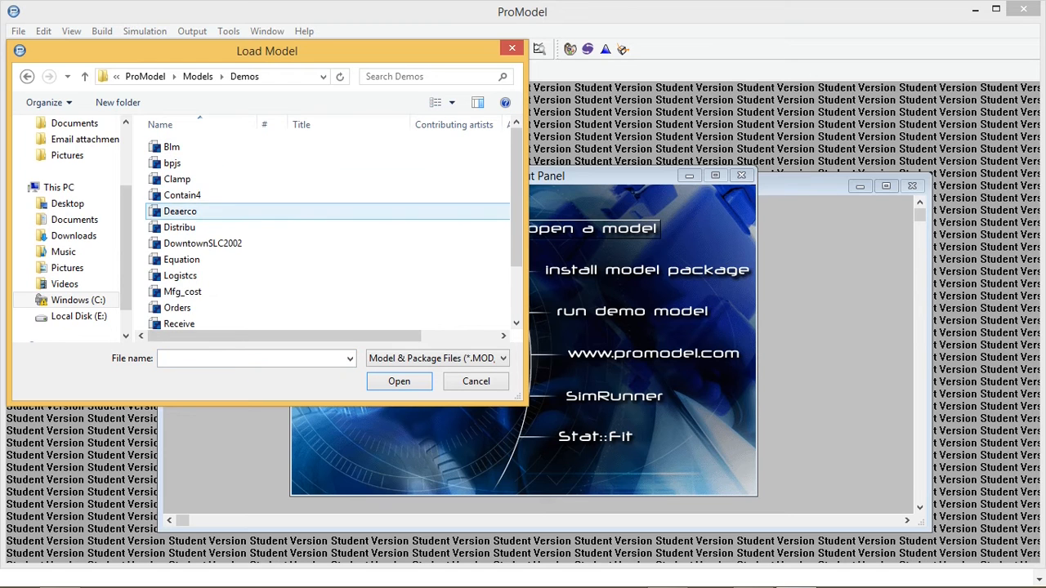
pyautogui.scroll(-1, 327, 219)
pyautogui.scroll(1, 326, 219)
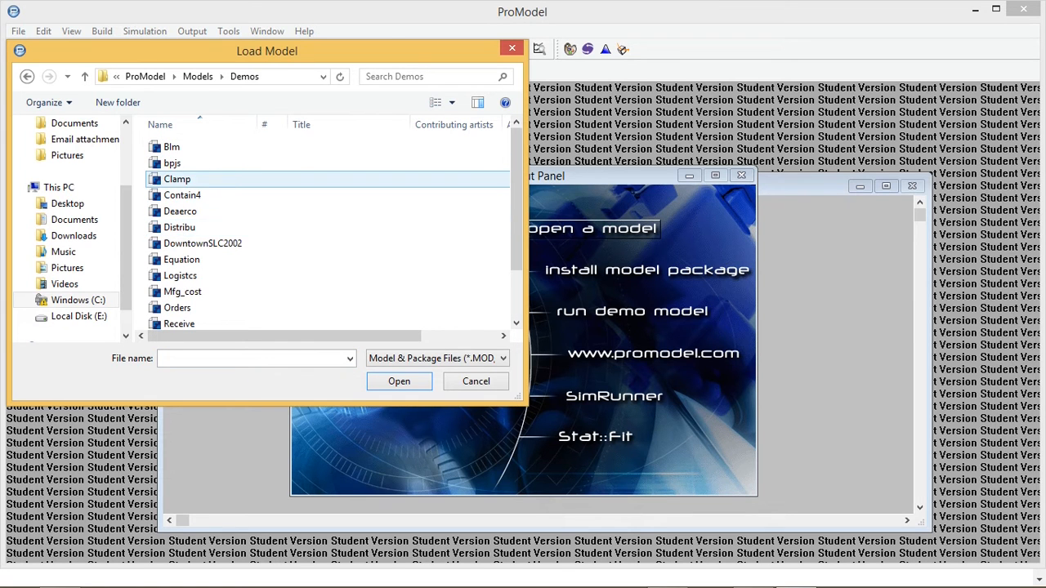
pyautogui.scroll(-1, 327, 175)
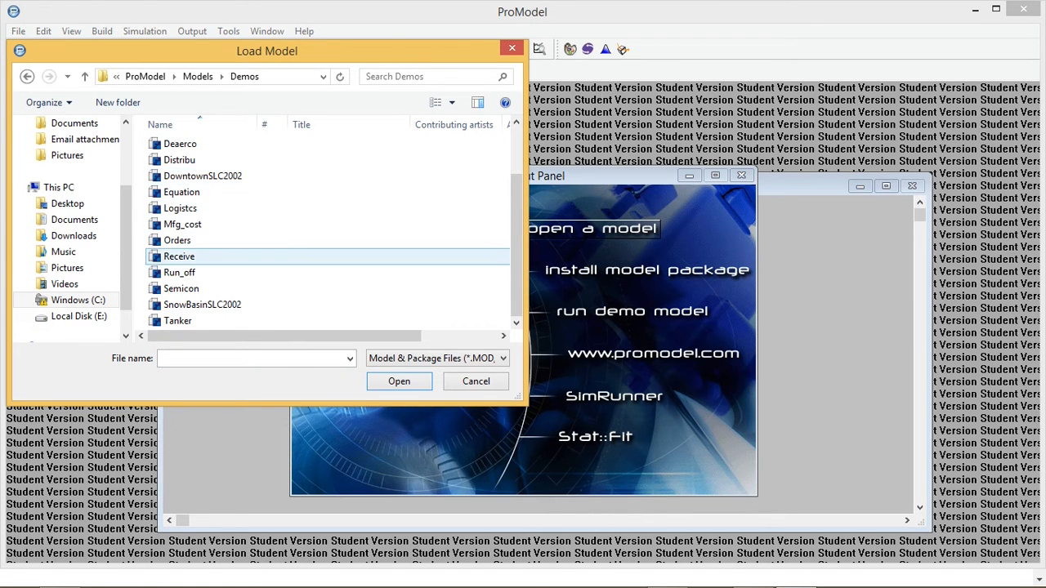
pyautogui.scroll(1, 327, 320)
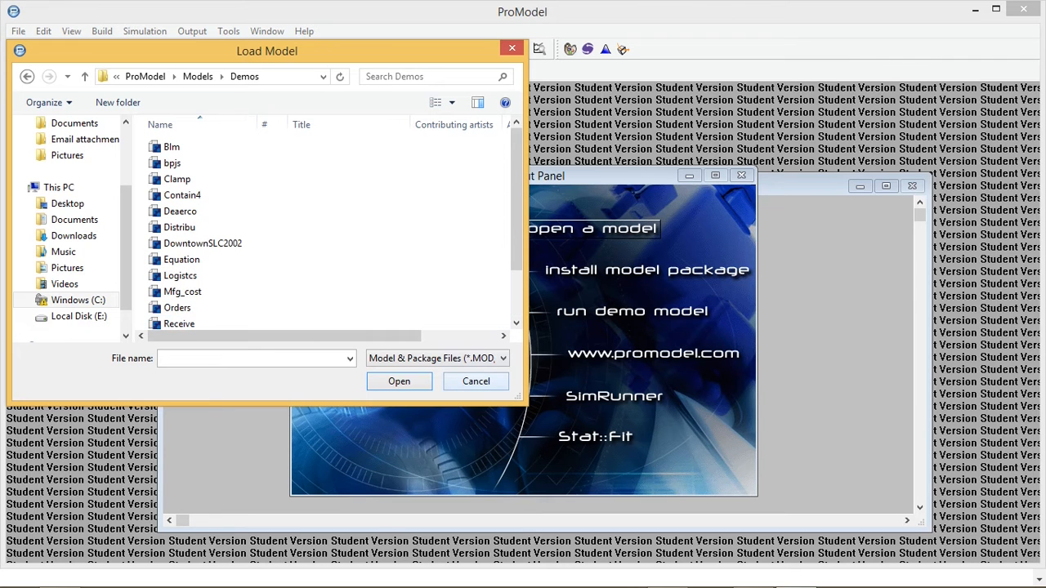
pyautogui.click(475, 380)
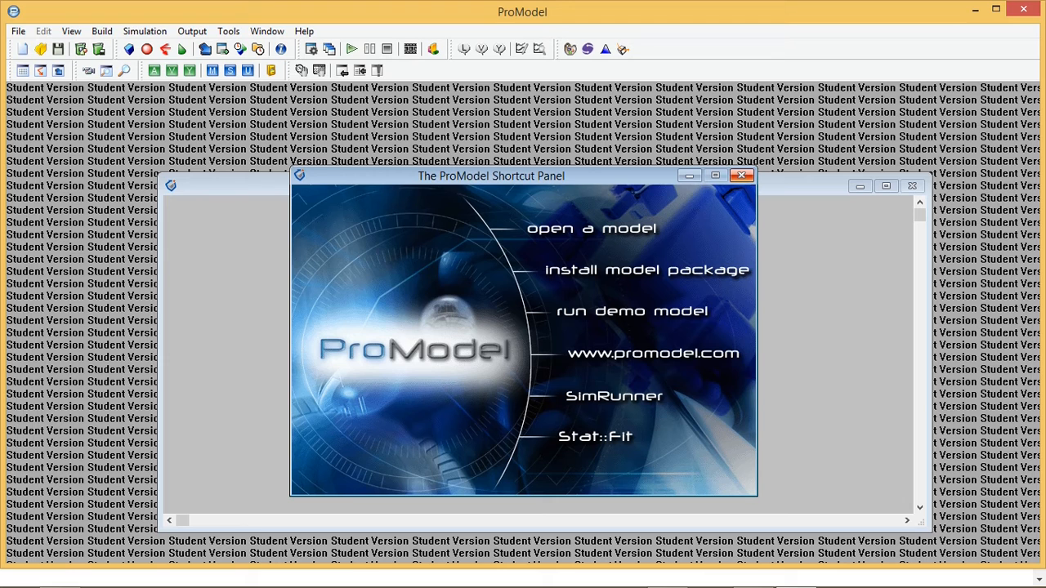
# Close the ProModel Shortcut Panel and consult the Problem 2 worksheet in Excel
pyautogui.click(741, 175)
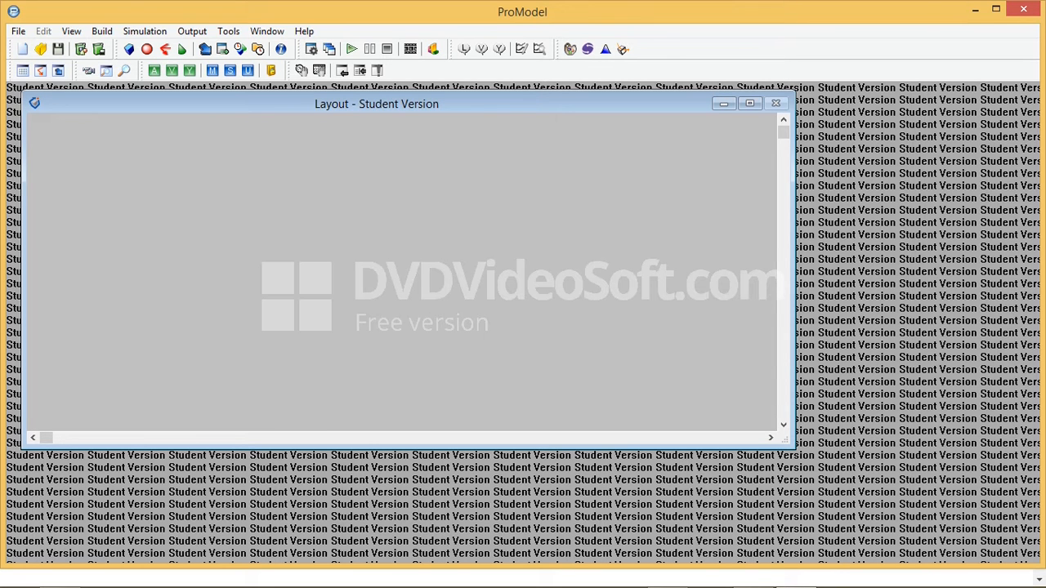
pyautogui.hotkey('alt', 'Tab')
pyautogui.hotkey('alt', 'Tab')
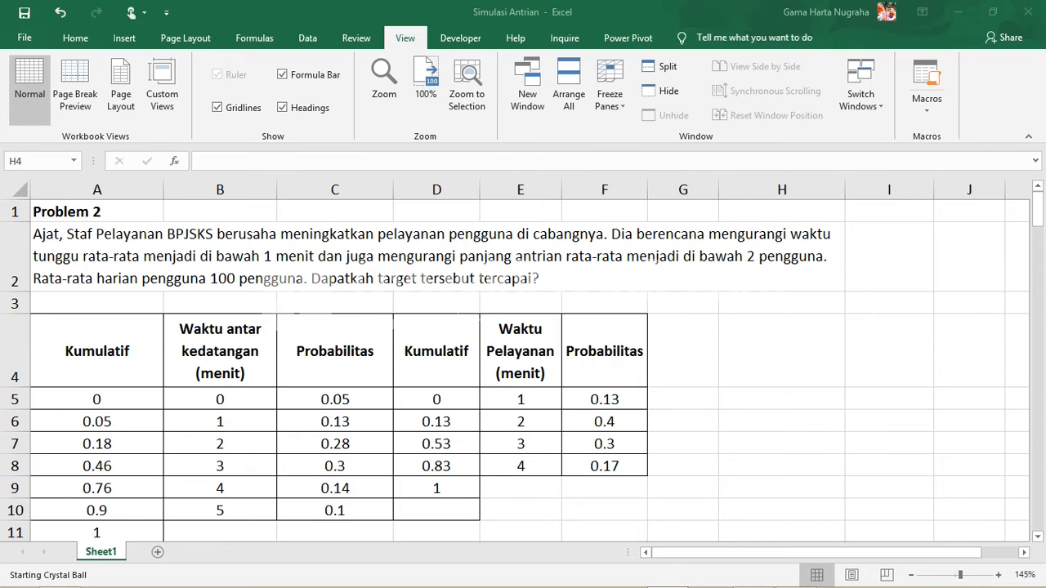
pyautogui.click(683, 351)
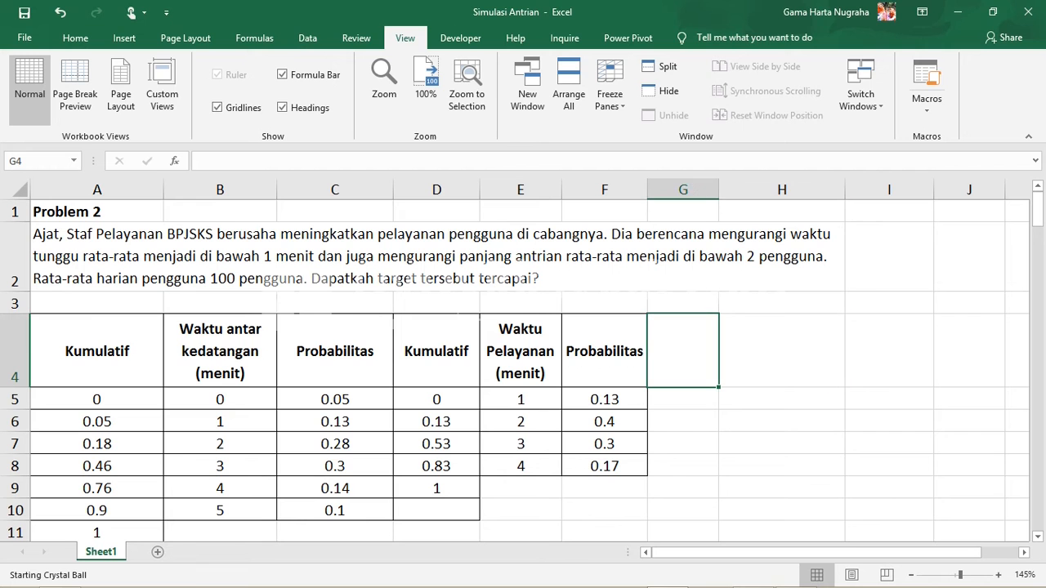
# Switch back to ProModel and create a new model titled "Latihan Simulasi Antrian BPJSKS"
pyautogui.hotkey('alt', 'Tab')
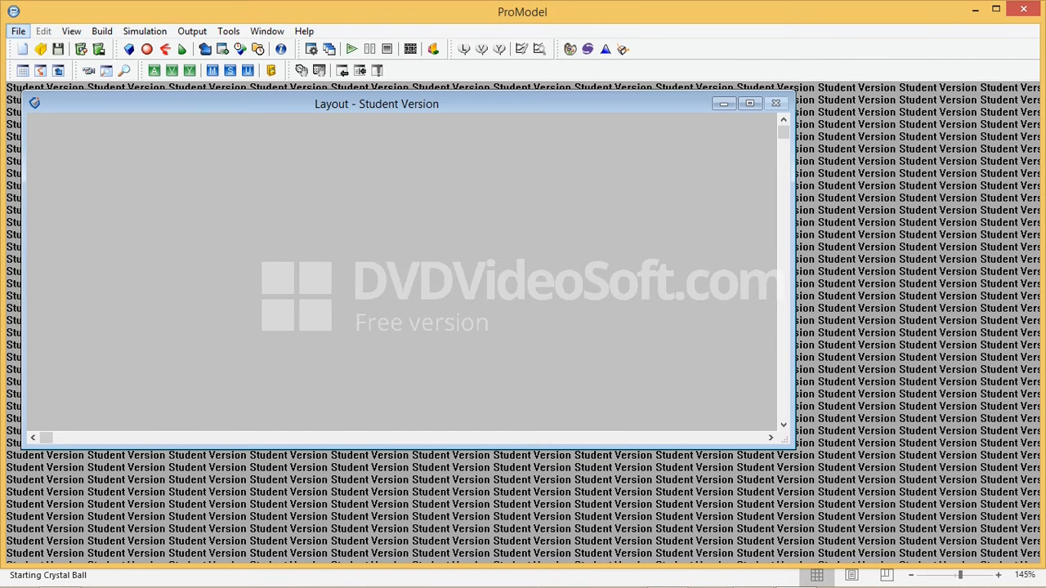
pyautogui.click(18, 31)
pyautogui.click(35, 48)
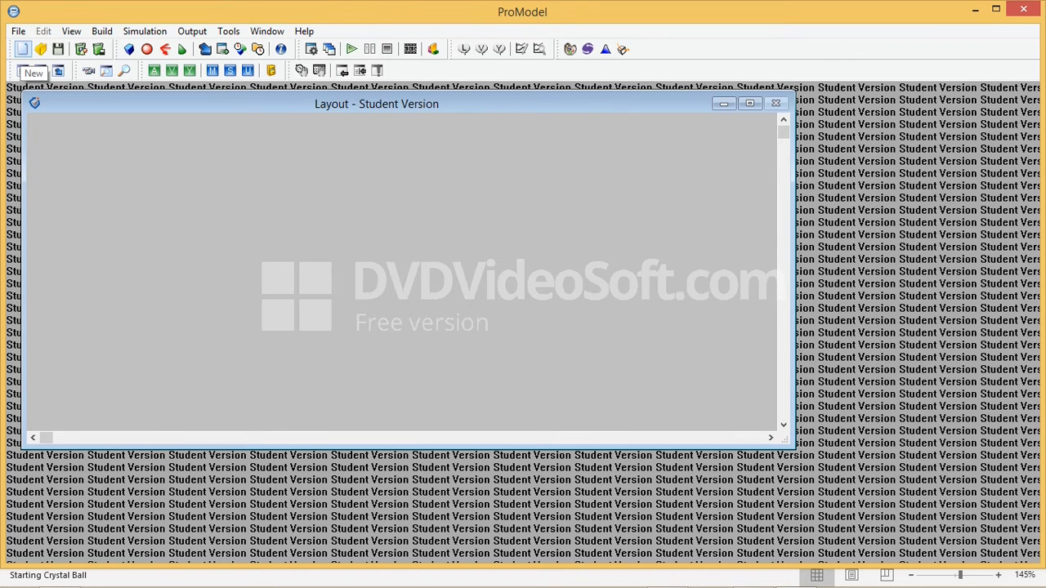
pyautogui.click(22, 49)
pyautogui.moveTo(303, 139); pyautogui.dragTo(529, 153)
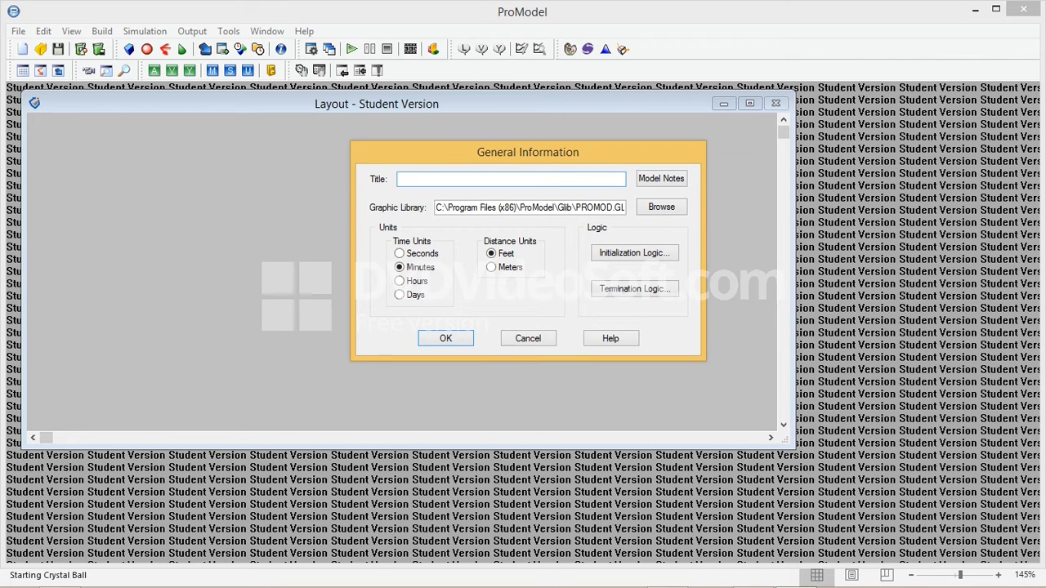
pyautogui.write('Latihan Simulasi Antrian BPJSKS')
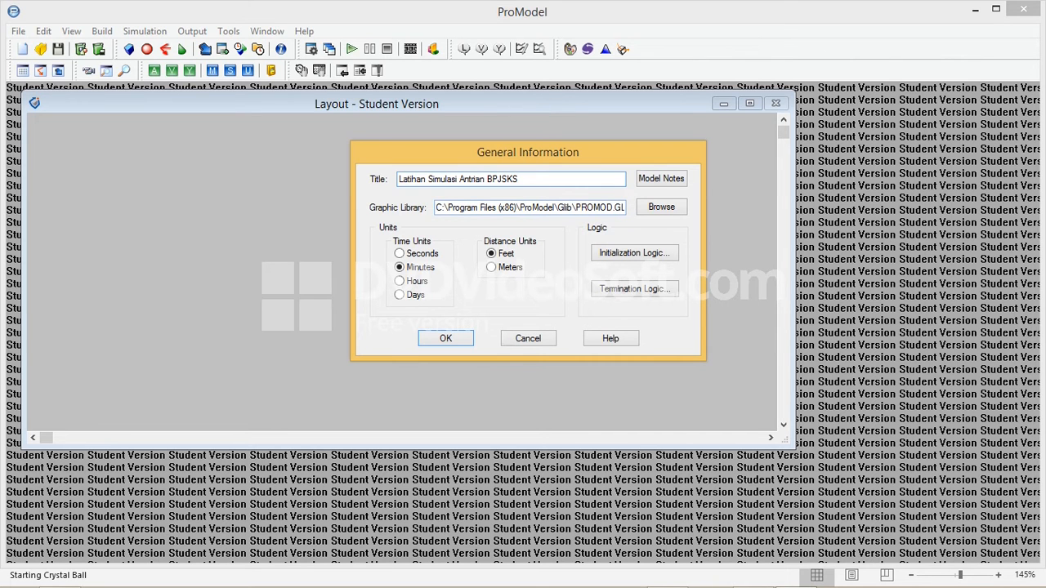
# Browse the available graphic library files in the Glib folder without choosing another one
pyautogui.click(661, 207)
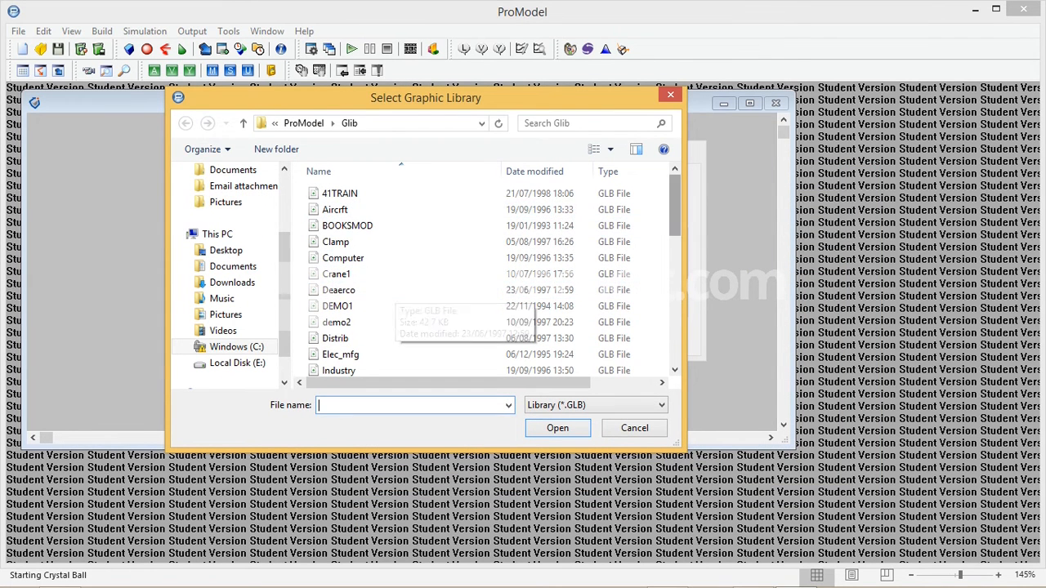
pyautogui.scroll(-6, 392, 307)
pyautogui.click(634, 428)
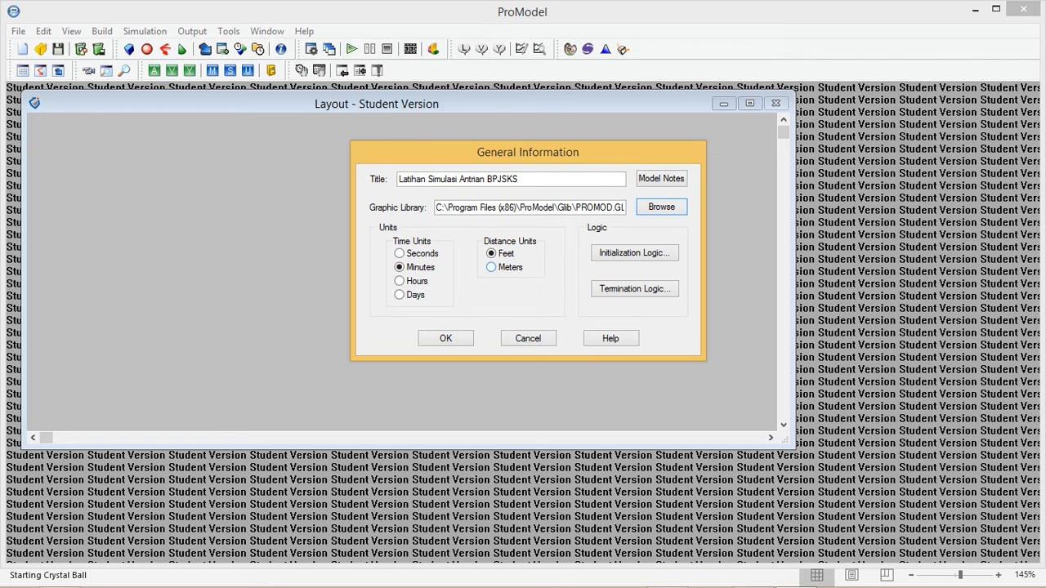
# Set the model's distance units to Meters and accept the general information
pyautogui.click(491, 267)
pyautogui.press('Return')
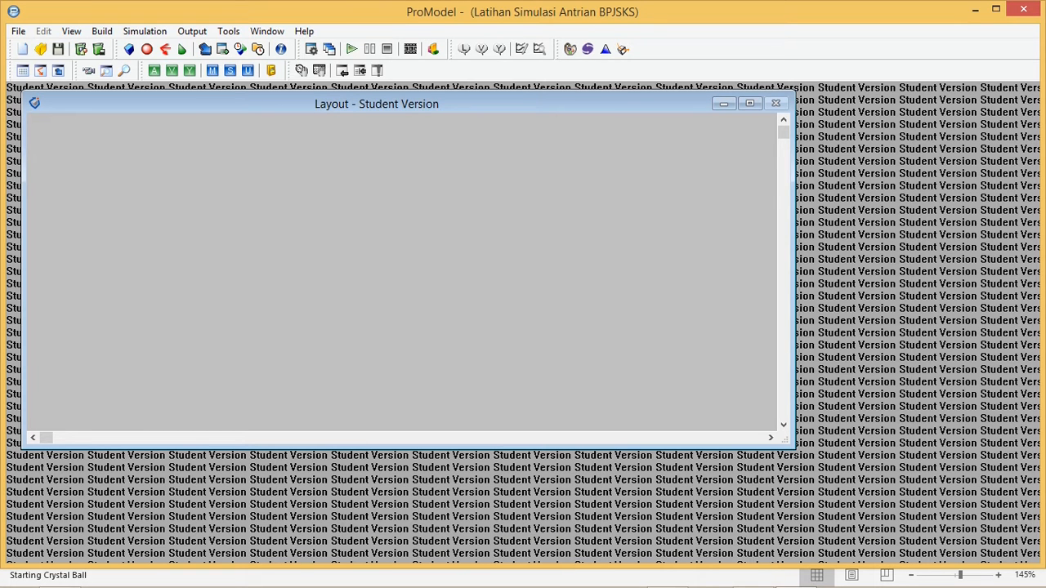
# Maximize and restore the Layout window, and move it toward the centre of the workspace
pyautogui.click(749, 103)
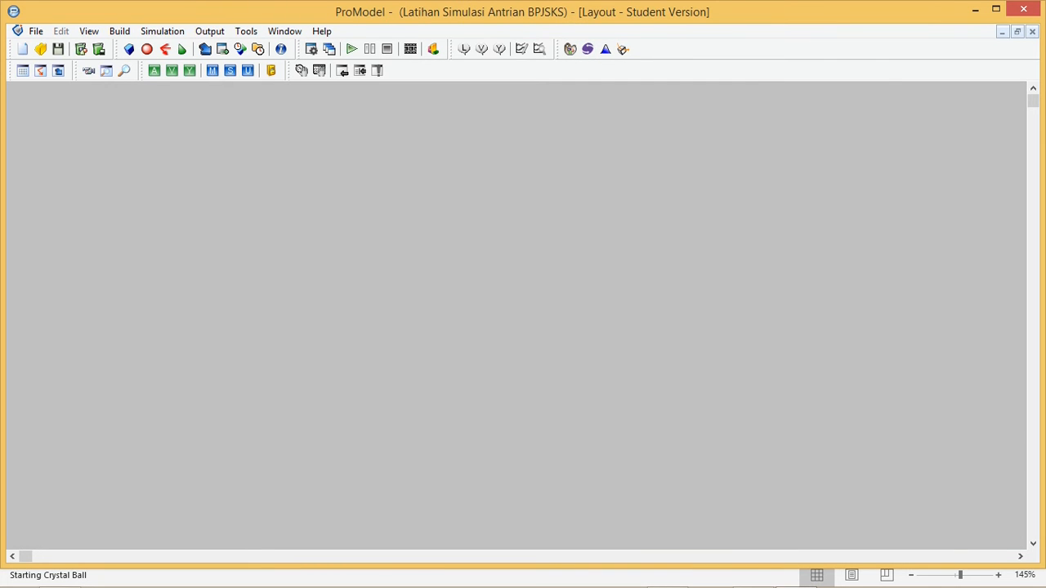
pyautogui.click(1018, 31)
pyautogui.moveTo(408, 104); pyautogui.dragTo(488, 127)
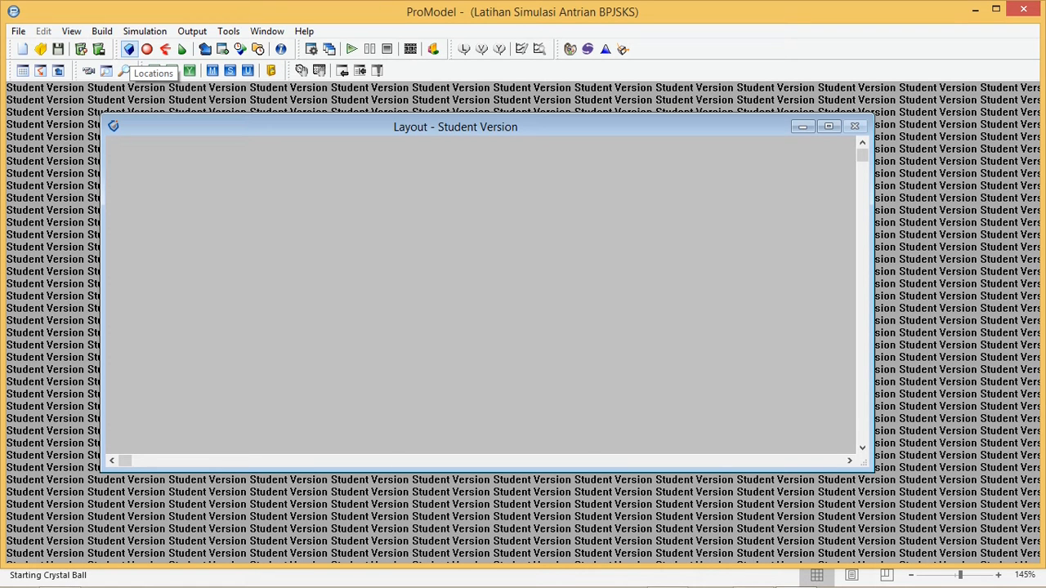
# Open the Locations editor, consult the Problem 2 data in Excel, and return to ProModel
pyautogui.click(129, 49)
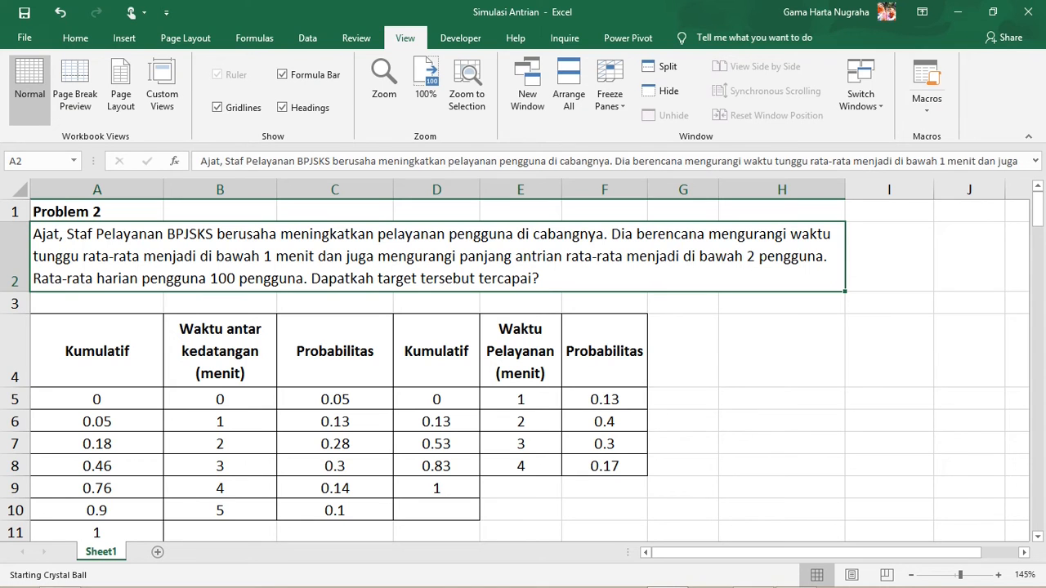
pyautogui.hotkey('alt', 'Tab')
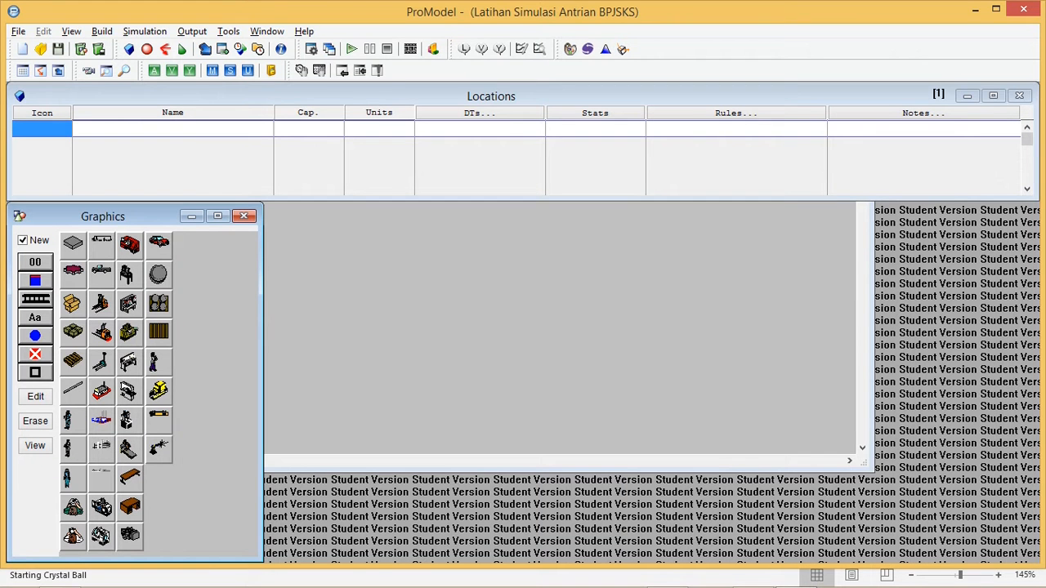
pyautogui.hotkey('alt', 'Tab')
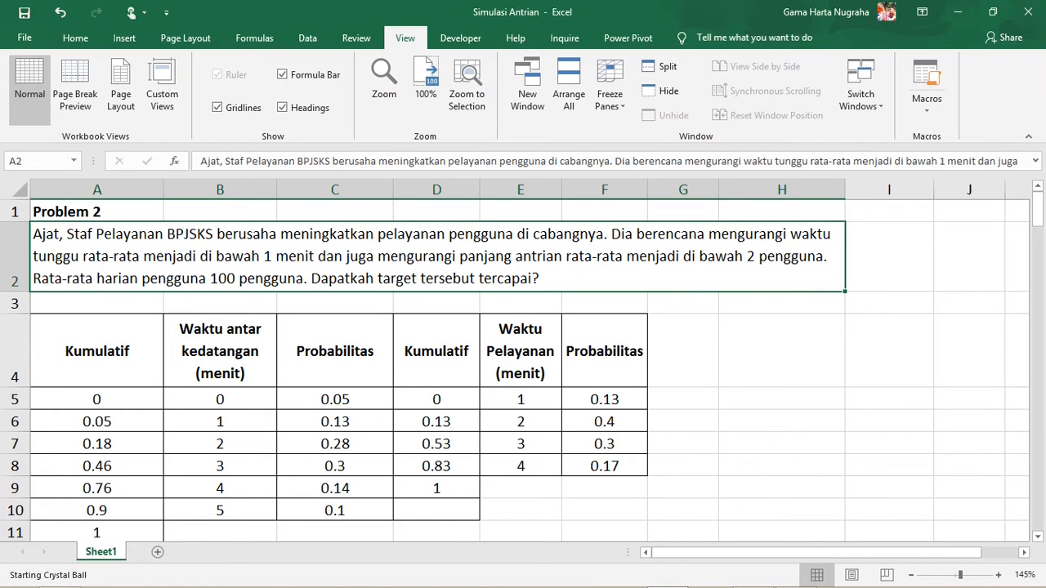
pyautogui.hotkey('alt', 'Tab')
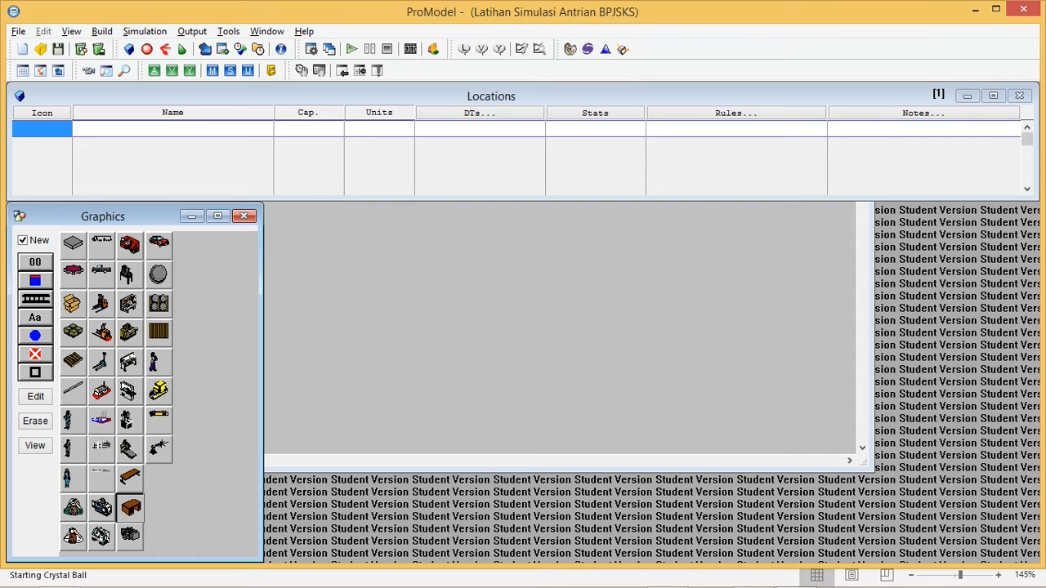
# Place a desk as a new location, enlarge and reposition it, and move the Layout window clear of the Graphics window
pyautogui.click(367, 272)
pyautogui.moveTo(377, 263); pyautogui.dragTo(441, 208)
pyautogui.moveTo(455, 127); pyautogui.dragTo(628, 155)
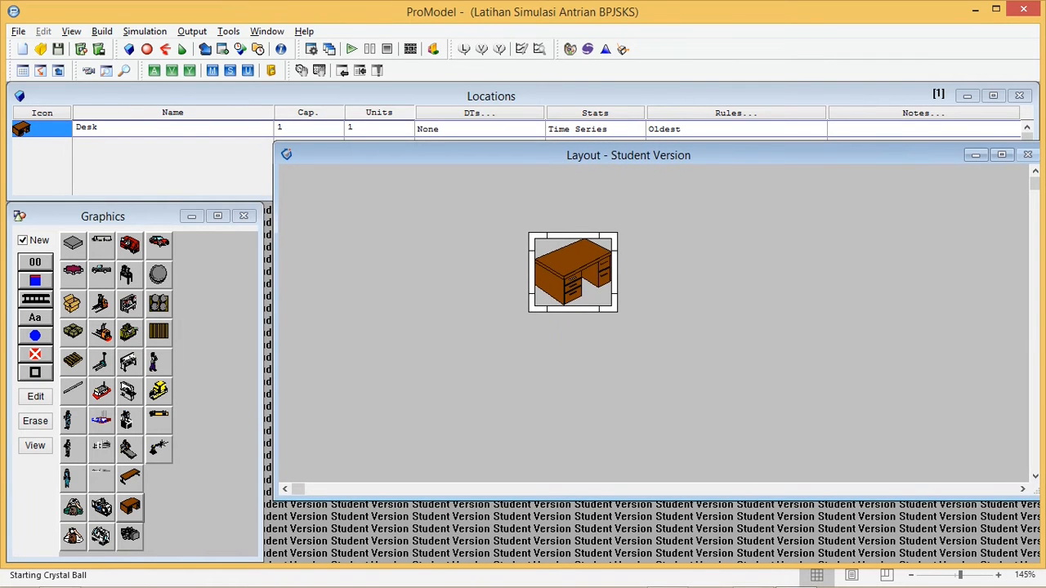
pyautogui.moveTo(532, 237); pyautogui.dragTo(463, 201)
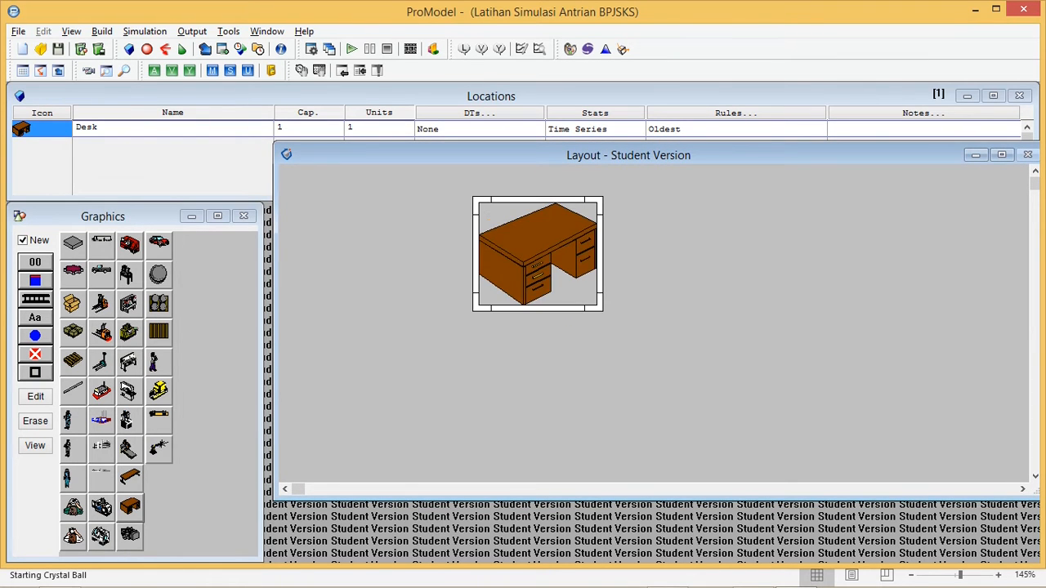
pyautogui.moveTo(538, 253); pyautogui.dragTo(473, 283)
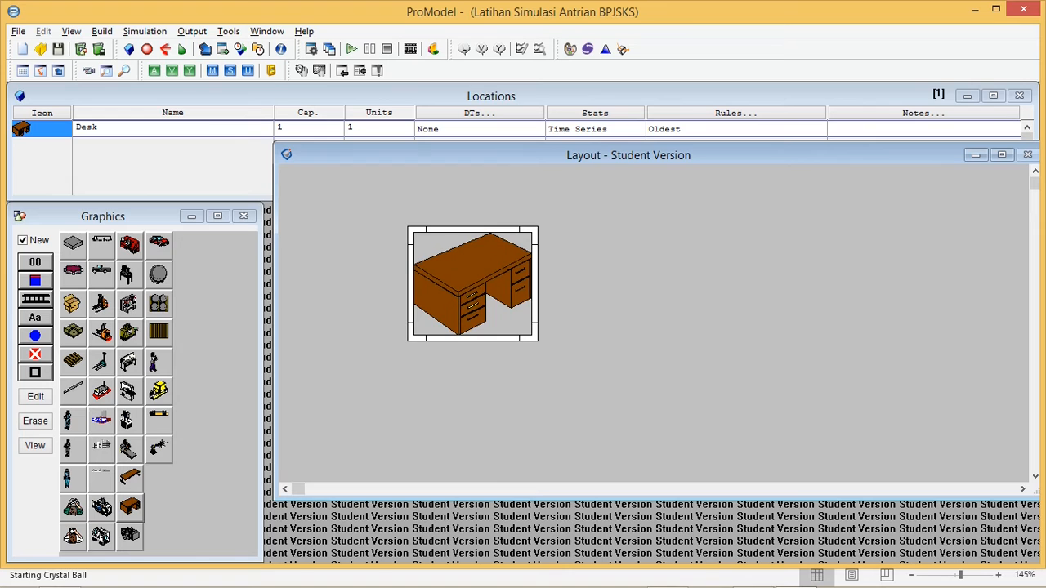
# Rename the Desk location as "MejaStaf"
pyautogui.click(99, 127)
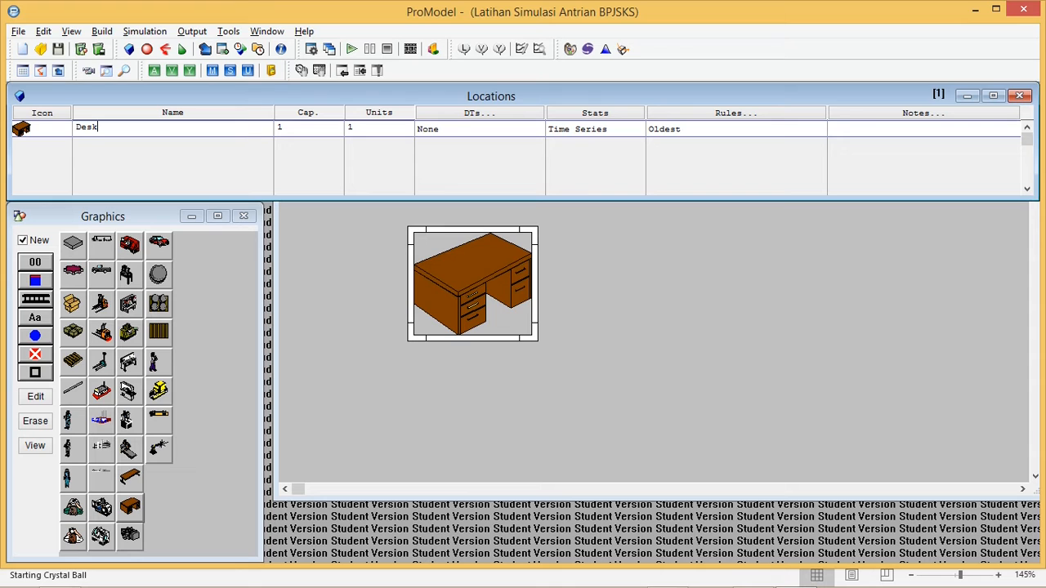
pyautogui.doubleClick(86, 127)
pyautogui.write('M')
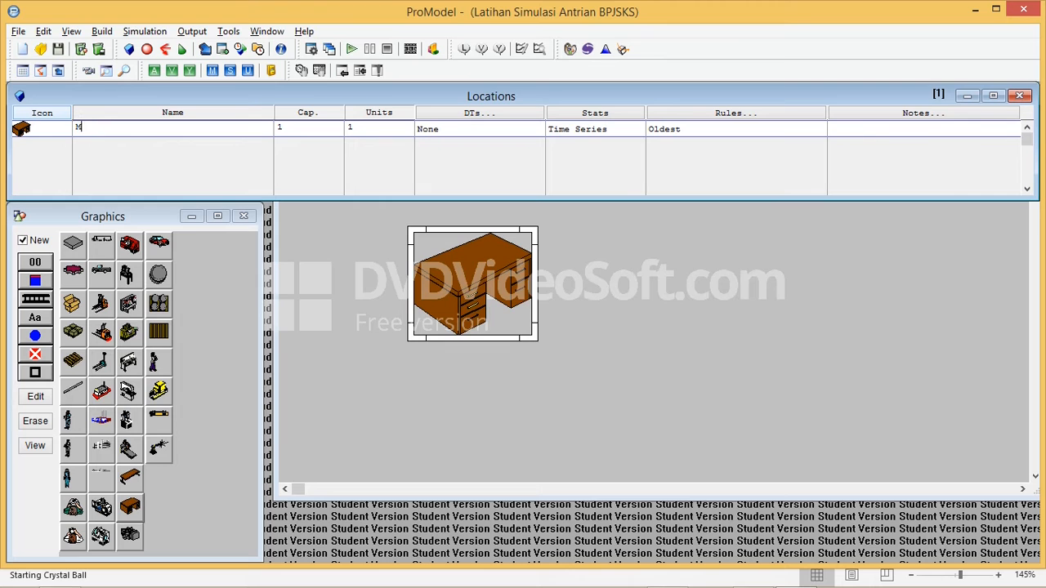
pyautogui.write('ejaStaff')
pyautogui.press('BackSpace')
pyautogui.click(472, 284)
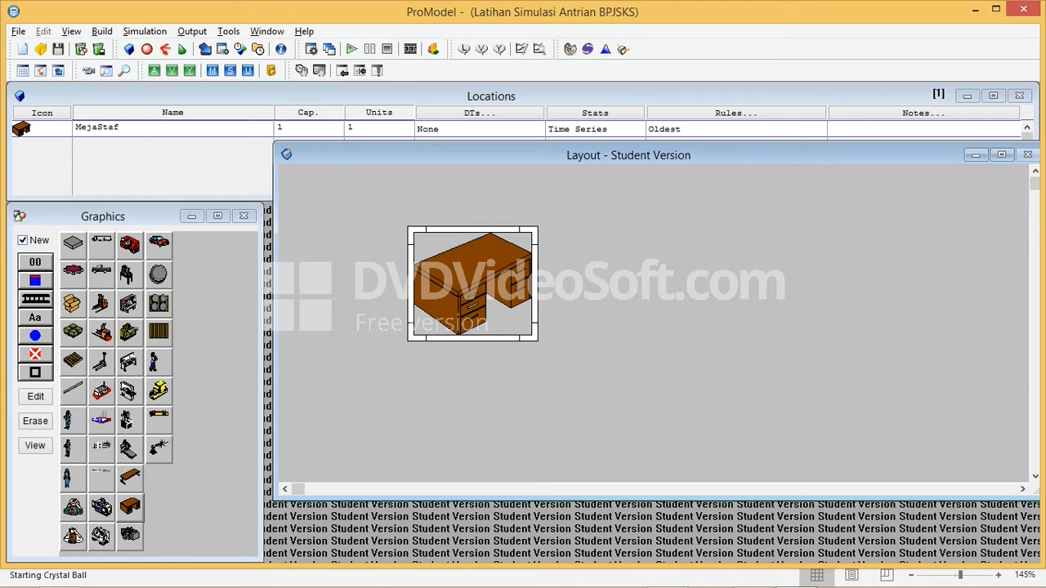
# Add a name label to the existing MejaStaf location and stretch its frame so the text sits just beneath the desk
pyautogui.click(244, 216)
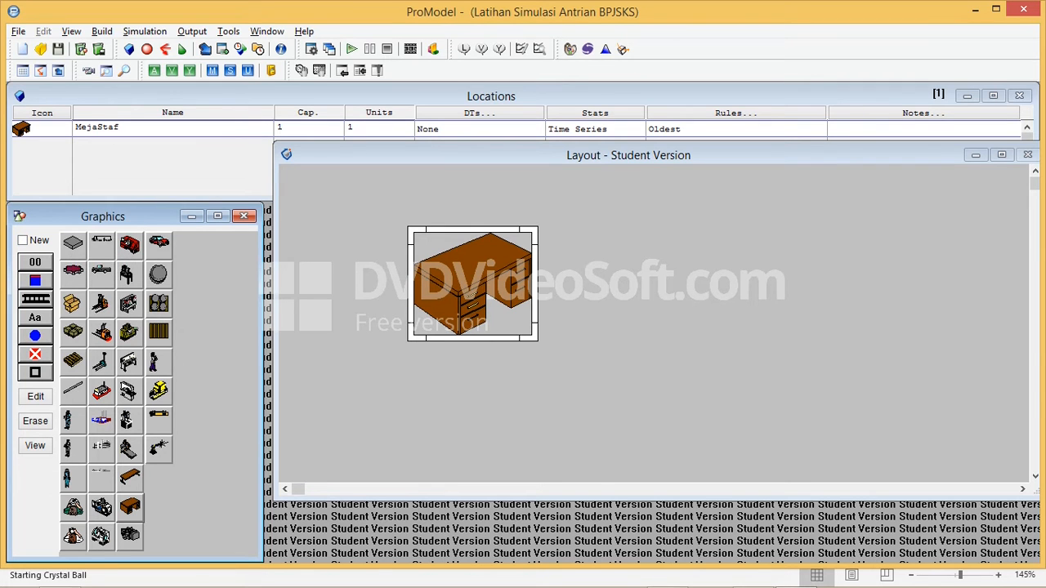
pyautogui.click(35, 318)
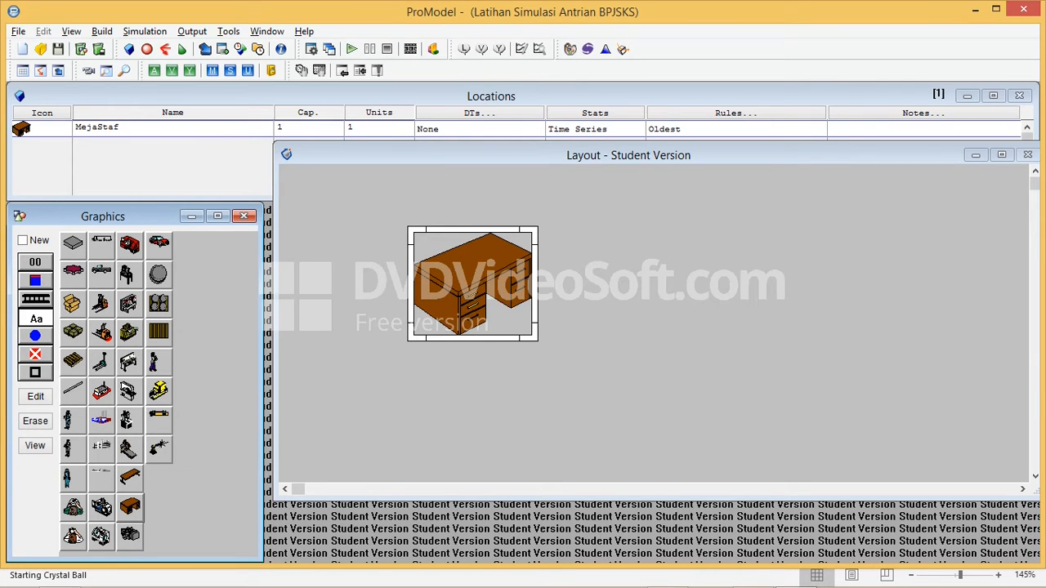
pyautogui.click(439, 323)
pyautogui.moveTo(511, 324); pyautogui.dragTo(538, 323)
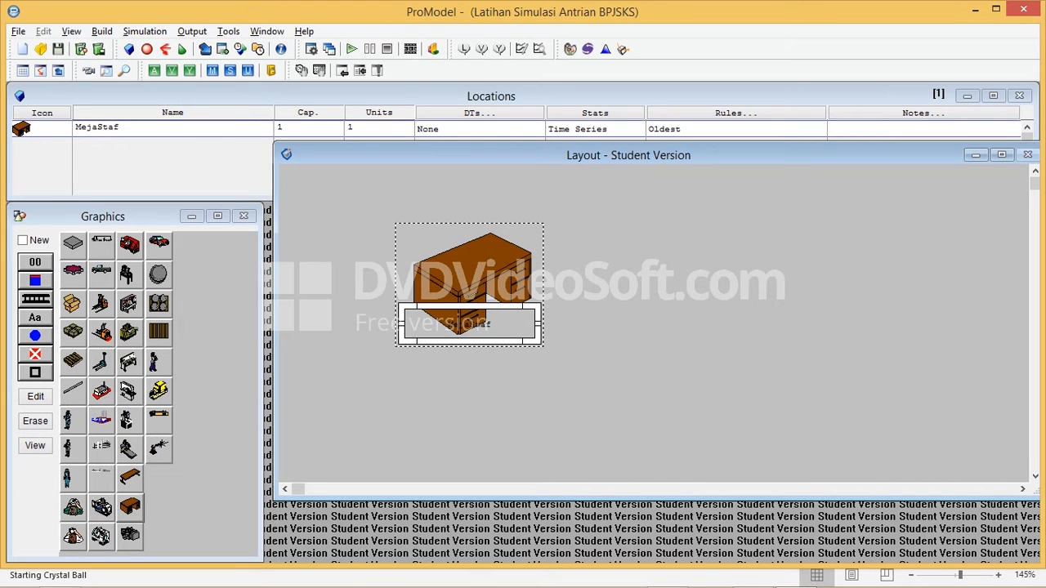
pyautogui.moveTo(470, 341); pyautogui.dragTo(470, 372)
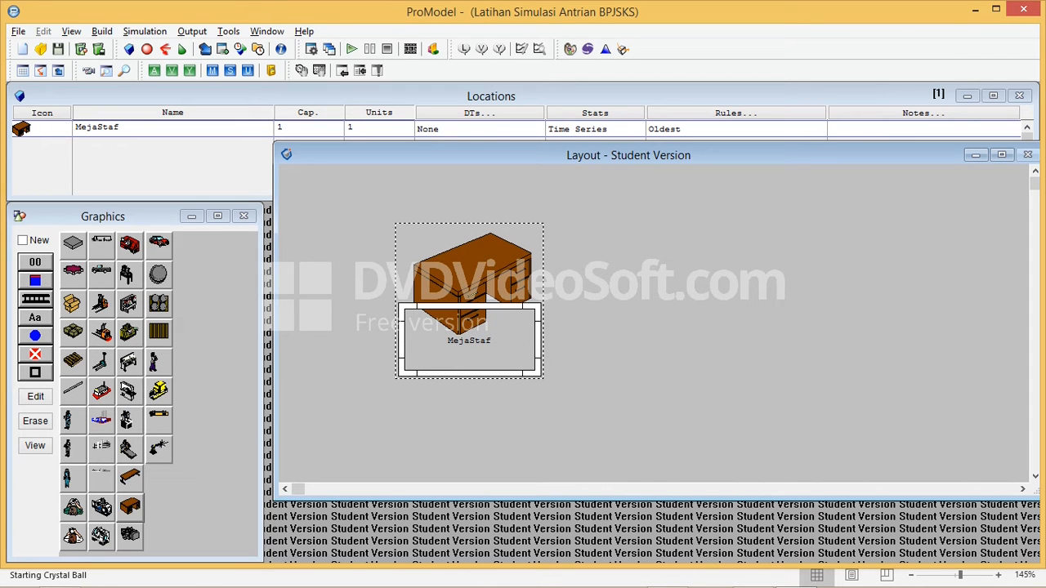
# Mirror the MejaStaf desk graphic horizontally and accept the graphic edit
pyautogui.click(471, 273)
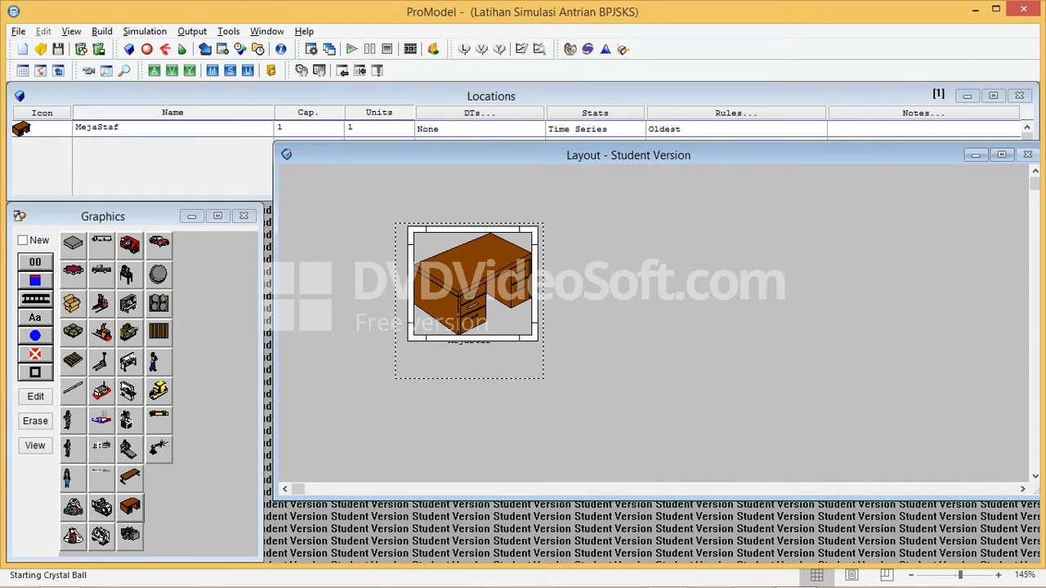
pyautogui.rightClick(473, 278)
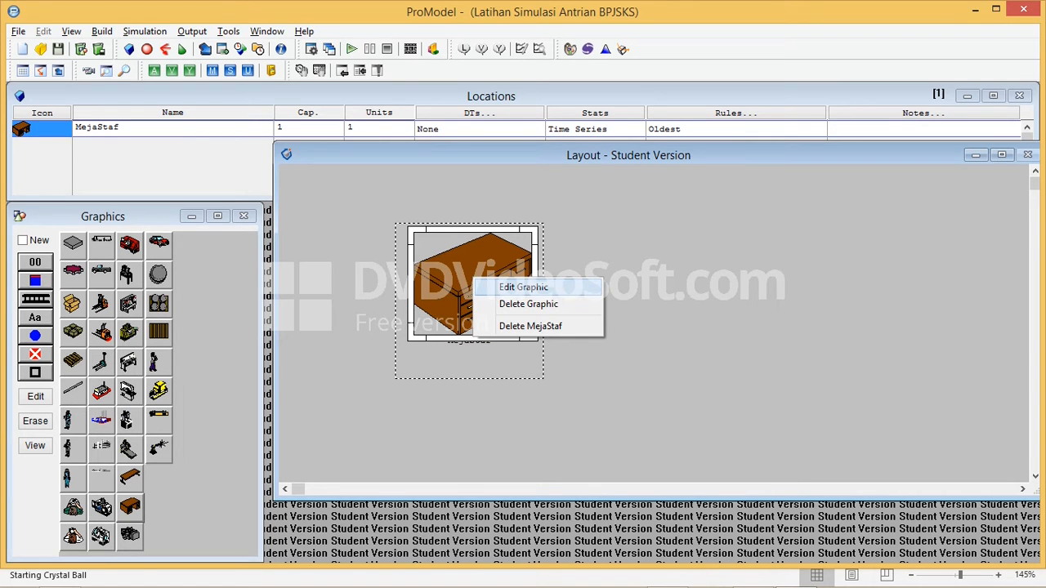
pyautogui.click(522, 287)
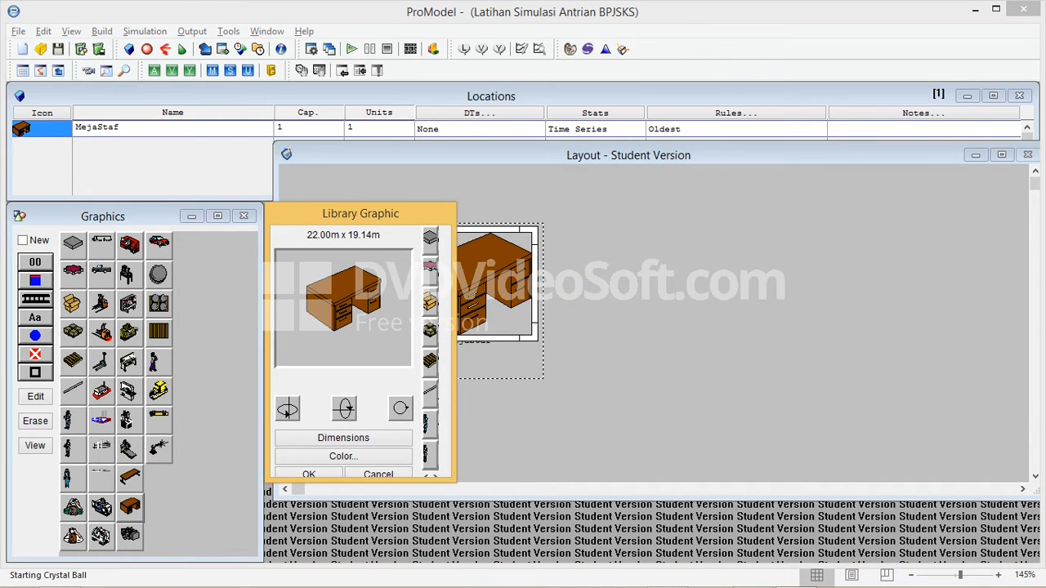
pyautogui.click(287, 409)
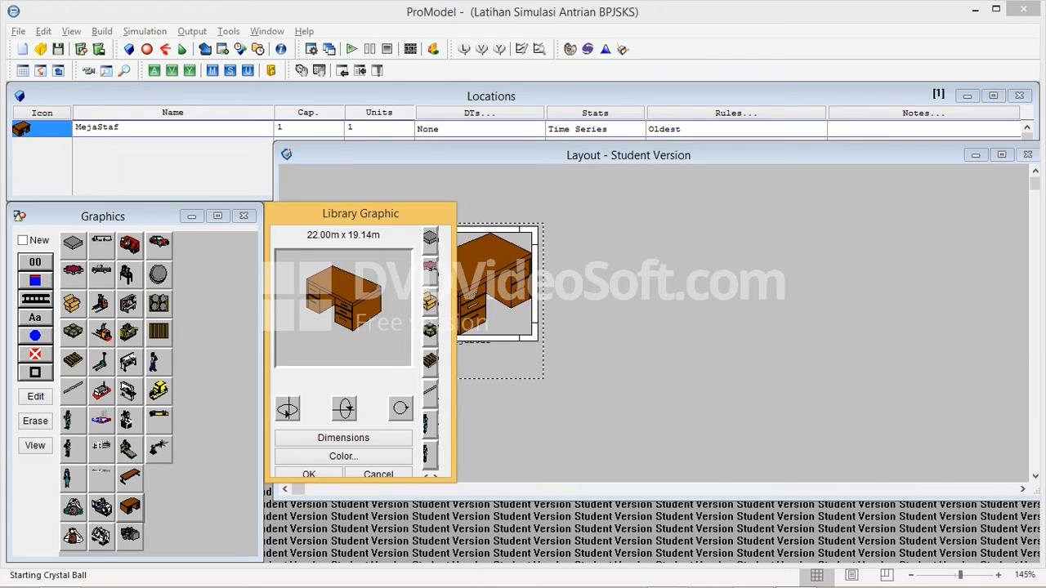
pyautogui.moveTo(359, 213); pyautogui.dragTo(842, 213)
pyautogui.click(792, 474)
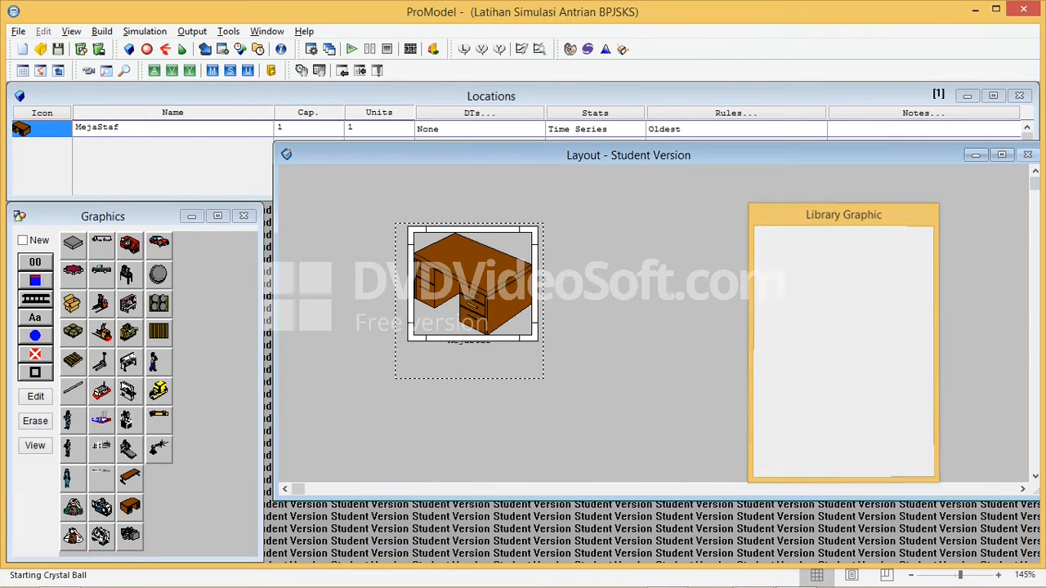
# Move the desk to the right half of the layout and place its name label directly beneath it
pyautogui.moveTo(472, 282); pyautogui.dragTo(731, 283)
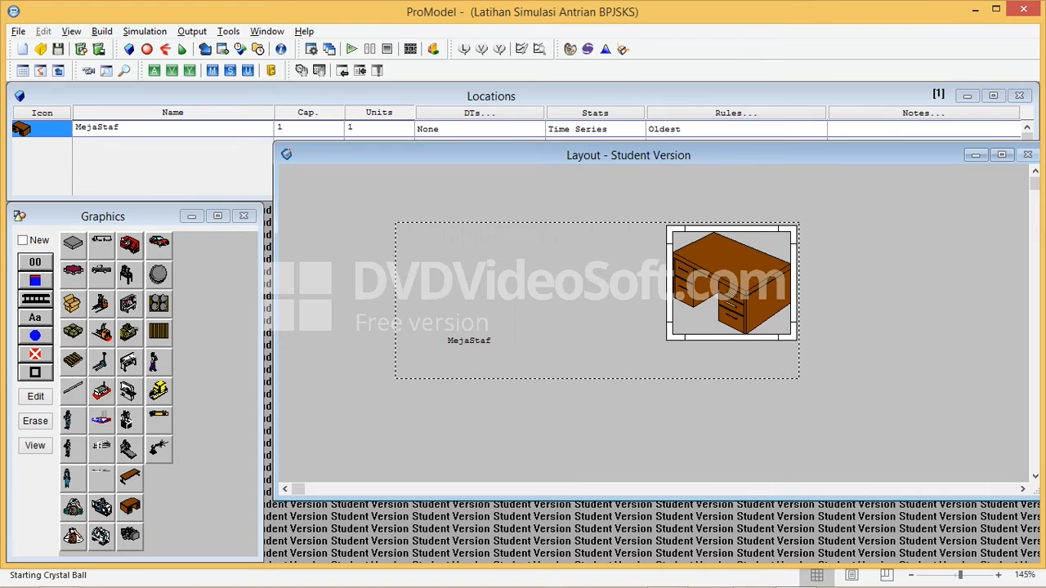
pyautogui.click(469, 341)
pyautogui.moveTo(469, 341); pyautogui.dragTo(731, 348)
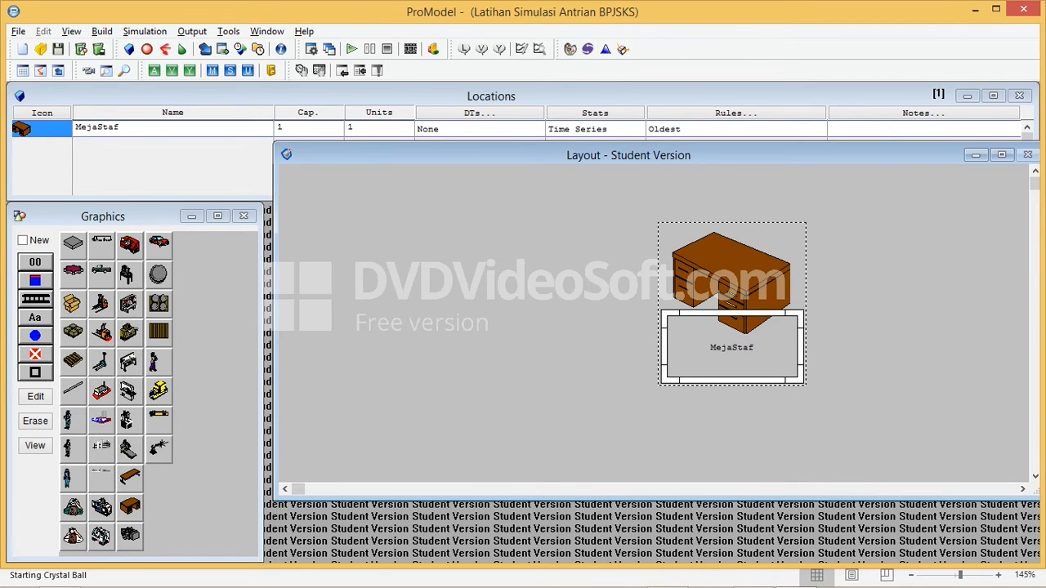
# Add a standing person graphic to the MejaStaf location, enlarge it, and position it at the desk's rear right corner
pyautogui.click(73, 450)
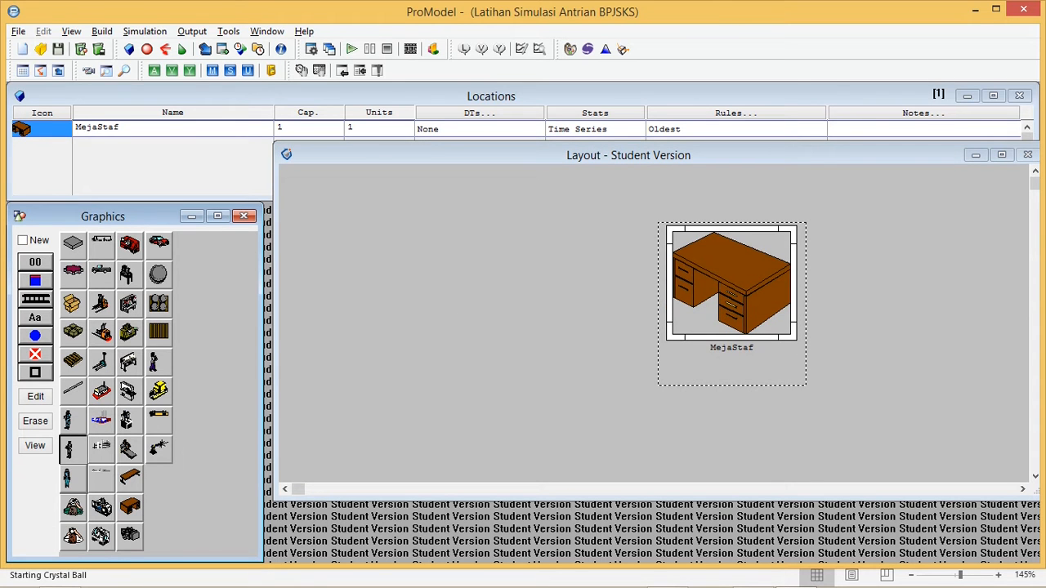
pyautogui.click(814, 354)
pyautogui.moveTo(806, 346); pyautogui.dragTo(798, 254)
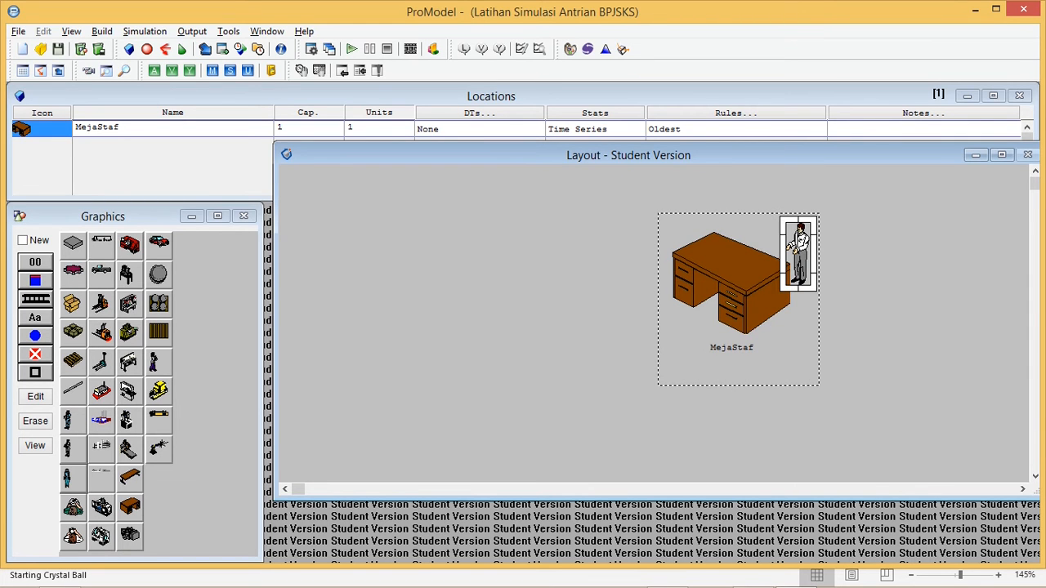
pyautogui.moveTo(817, 217); pyautogui.dragTo(827, 188)
pyautogui.moveTo(803, 238); pyautogui.dragTo(797, 230)
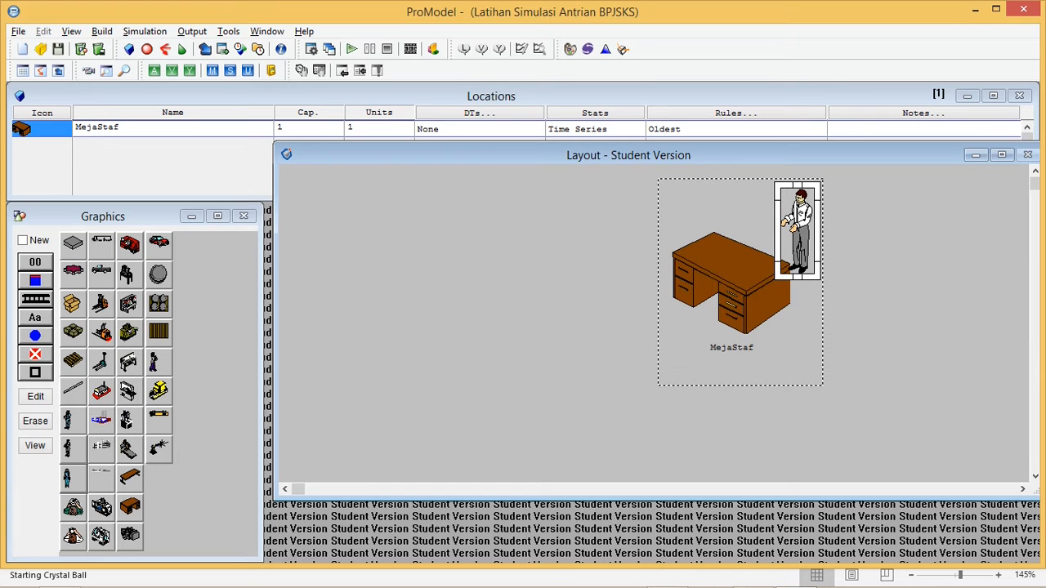
# Create a separate new location with the table graphic, place it left of the staff desk, and enlarge it
pyautogui.click(130, 478)
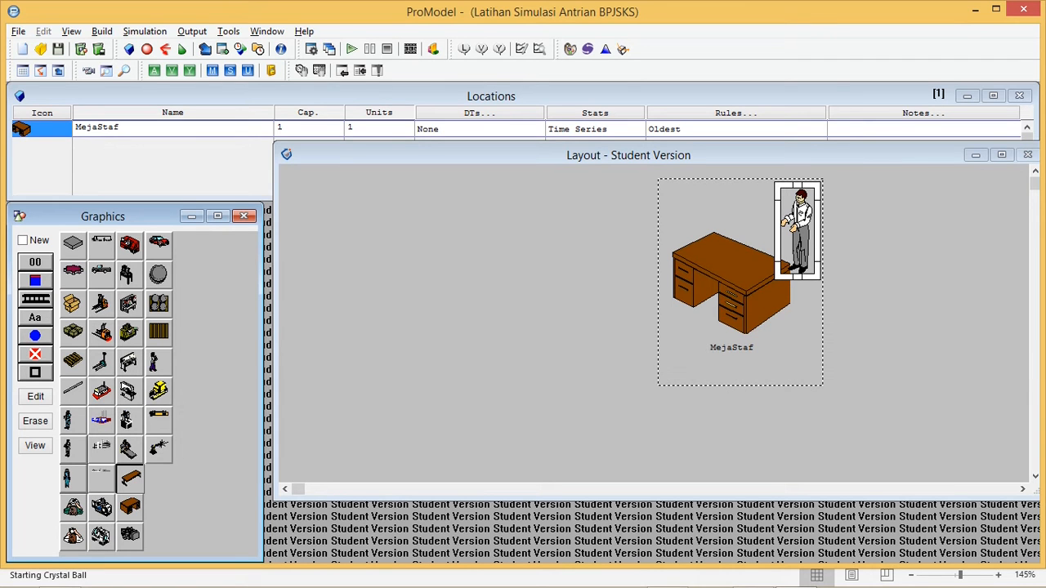
pyautogui.click(130, 478)
pyautogui.click(23, 240)
pyautogui.click(129, 478)
pyautogui.click(130, 478)
pyautogui.click(471, 340)
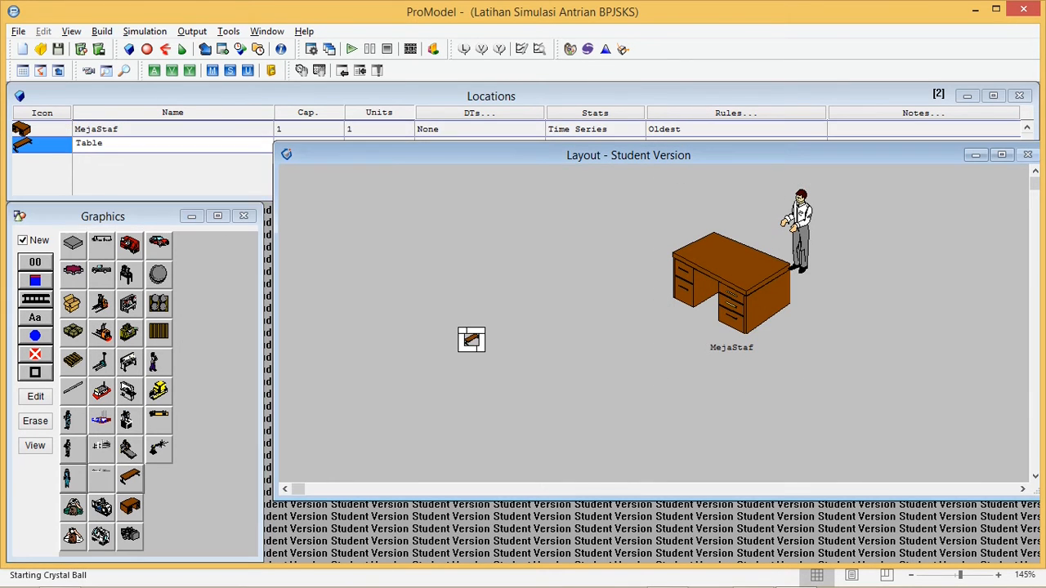
pyautogui.moveTo(481, 331); pyautogui.dragTo(533, 288)
# Mirror the table graphic horizontally and move it closer to the front left of the staff desk
pyautogui.rightClick(504, 297)
pyautogui.click(555, 308)
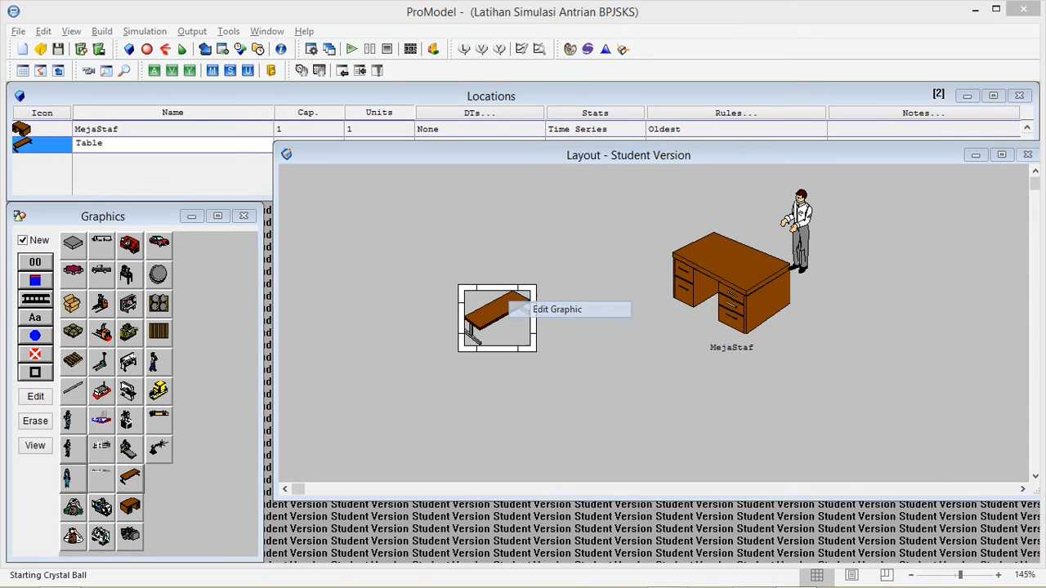
pyautogui.moveTo(844, 214); pyautogui.dragTo(237, 178)
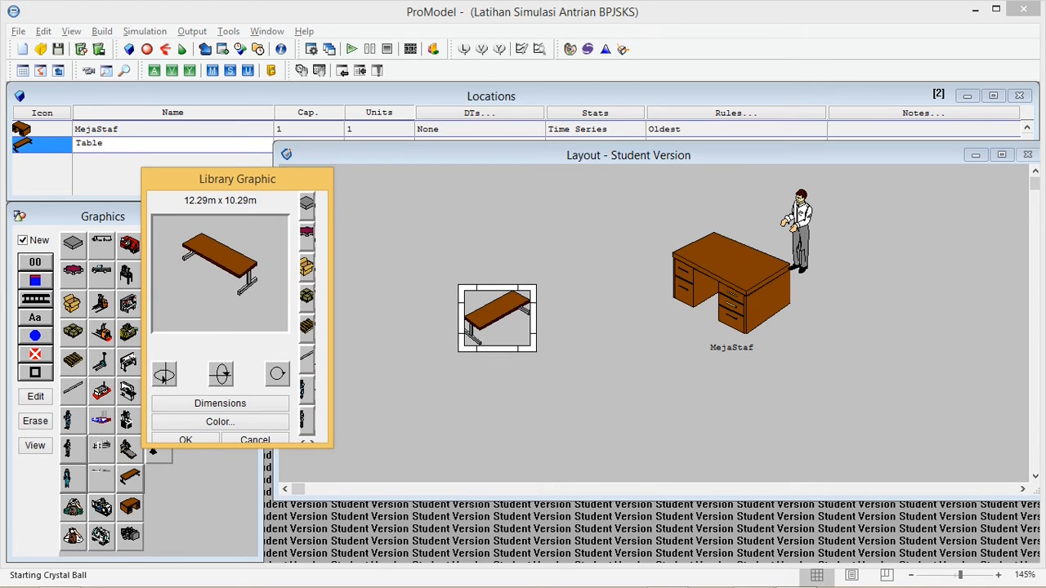
pyautogui.click(185, 440)
pyautogui.moveTo(496, 318); pyautogui.dragTo(572, 348)
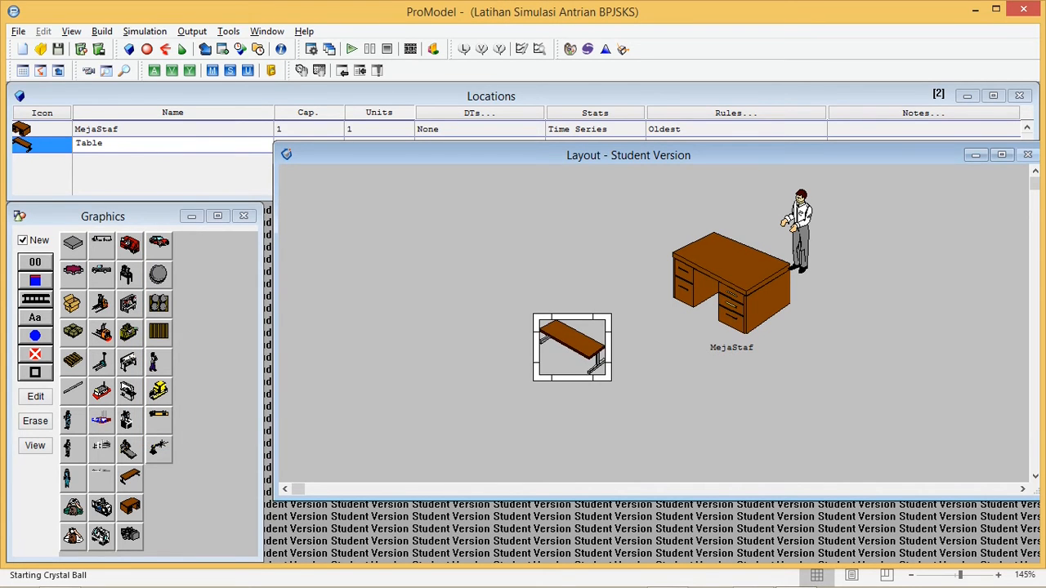
# Set the table graphic's horizontal dimension to 12.3 meters and check its colour options without choosing a colour
pyautogui.rightClick(577, 347)
pyautogui.click(629, 356)
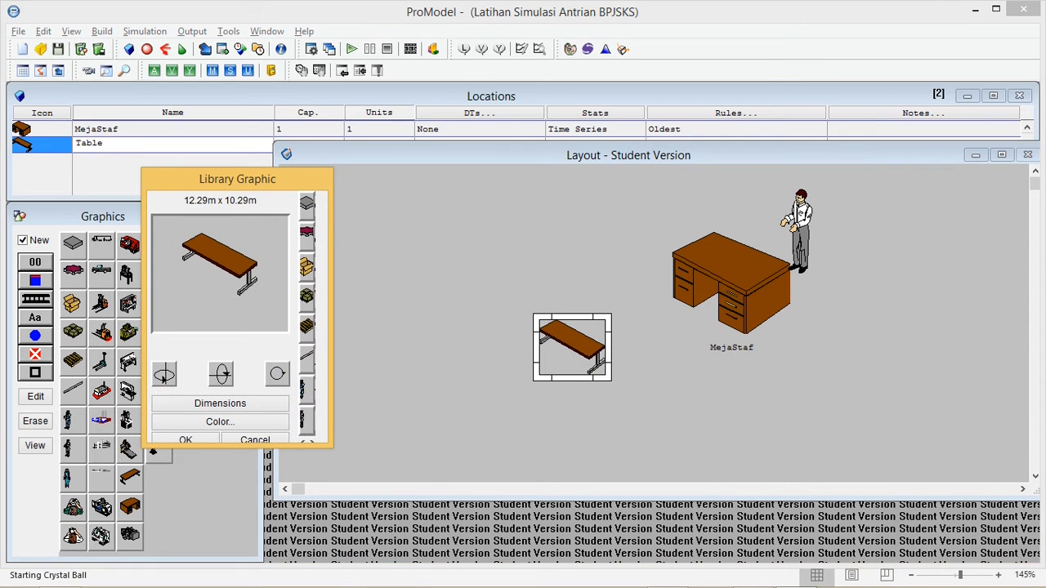
pyautogui.click(220, 403)
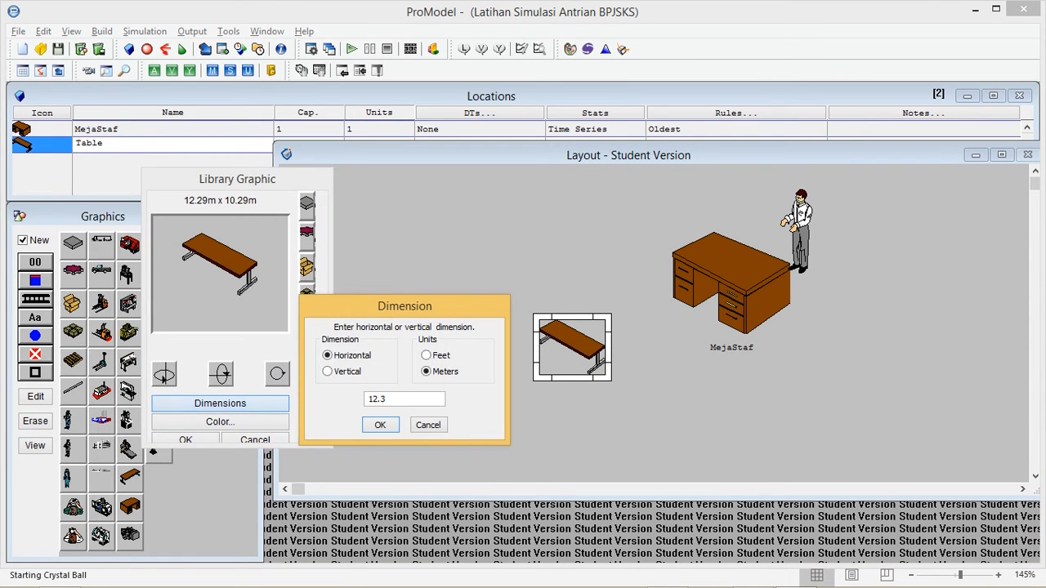
pyautogui.doubleClick(387, 399)
pyautogui.doubleClick(387, 399)
pyautogui.moveTo(388, 399); pyautogui.dragTo(367, 399)
pyautogui.click(380, 425)
pyautogui.click(220, 421)
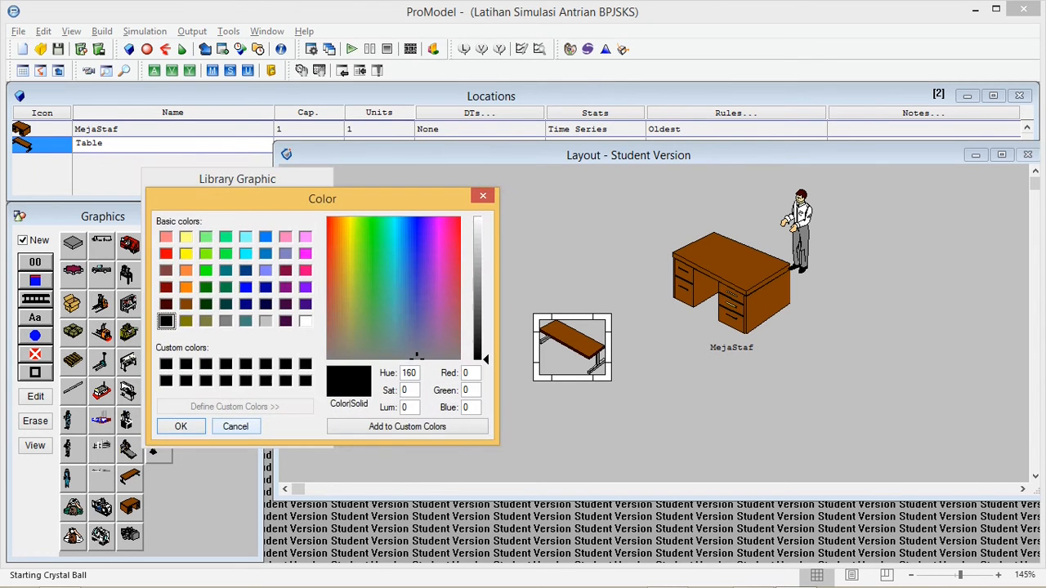
pyautogui.click(235, 427)
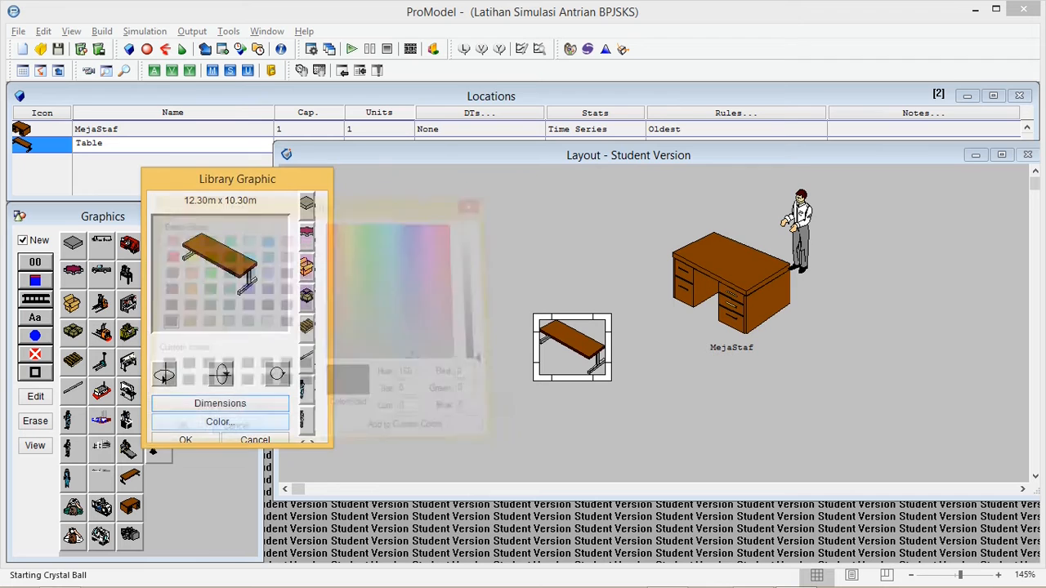
pyautogui.click(181, 439)
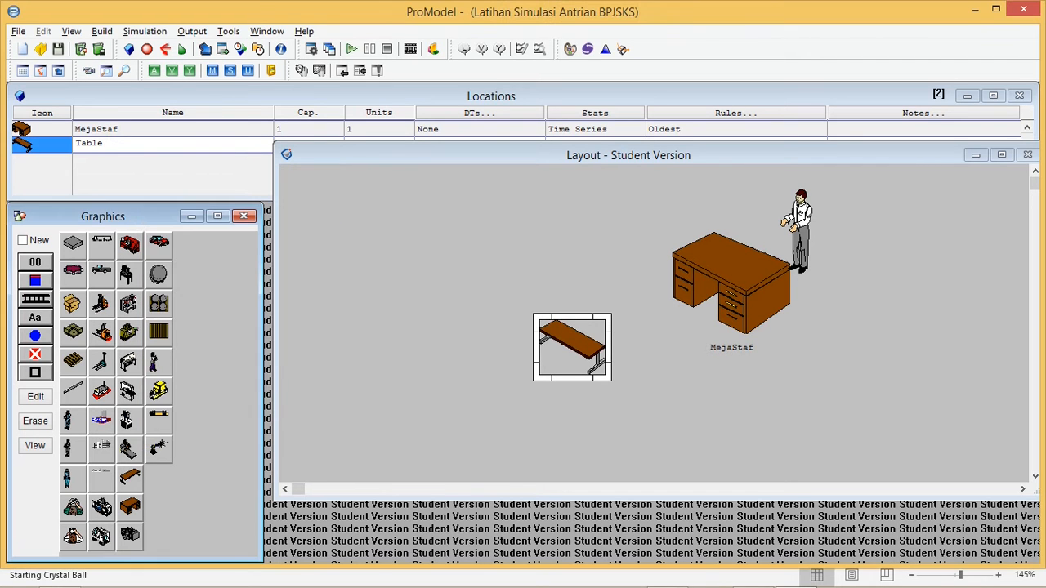
# Add a second table graphic to the Table location, mirror it horizontally, and place it just front left of the first table
pyautogui.click(130, 479)
pyautogui.click(608, 391)
pyautogui.rightClick(606, 394)
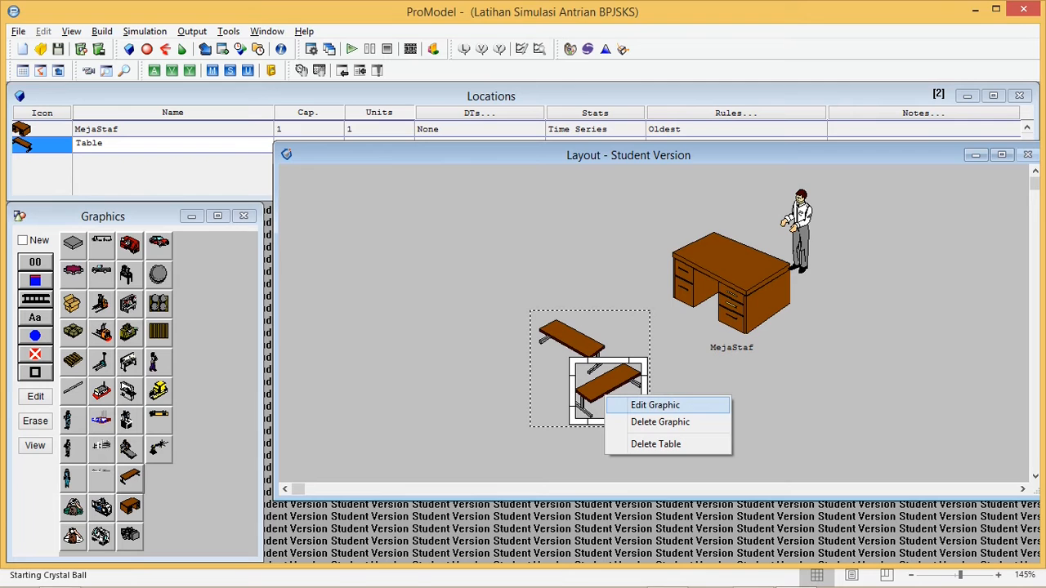
pyautogui.click(646, 404)
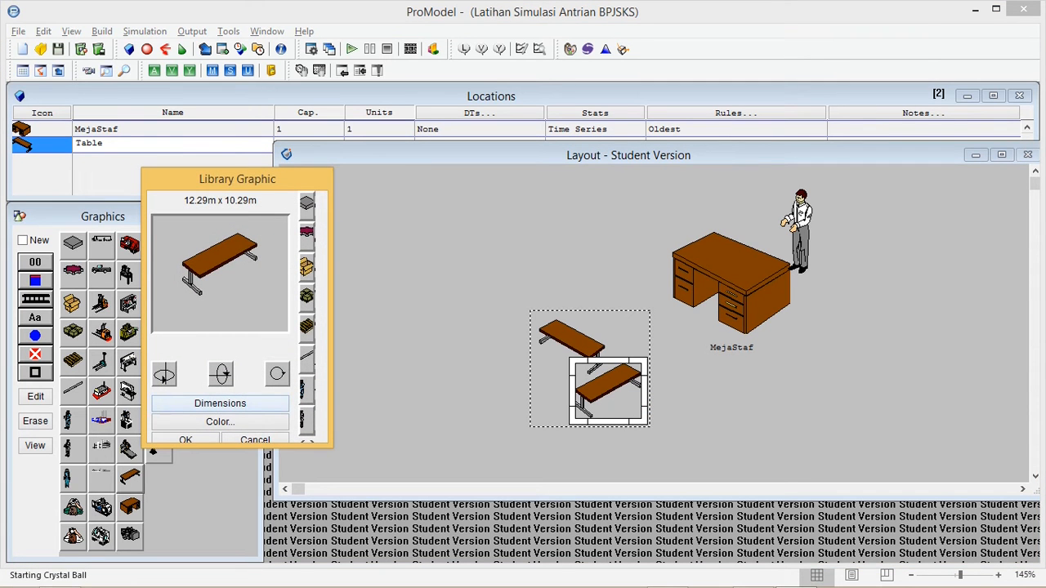
pyautogui.click(163, 375)
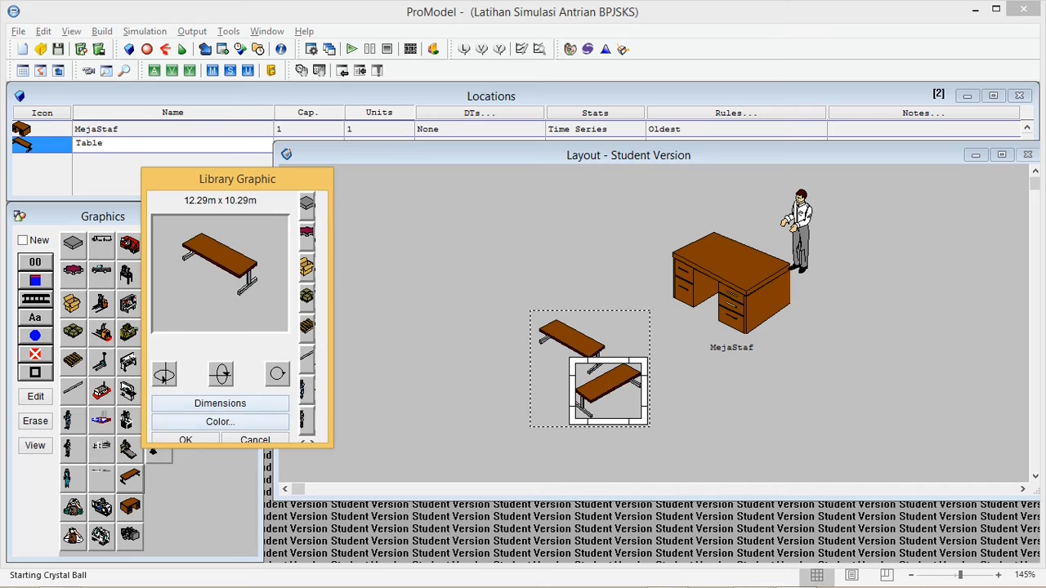
pyautogui.click(186, 439)
pyautogui.moveTo(608, 390); pyautogui.dragTo(527, 374)
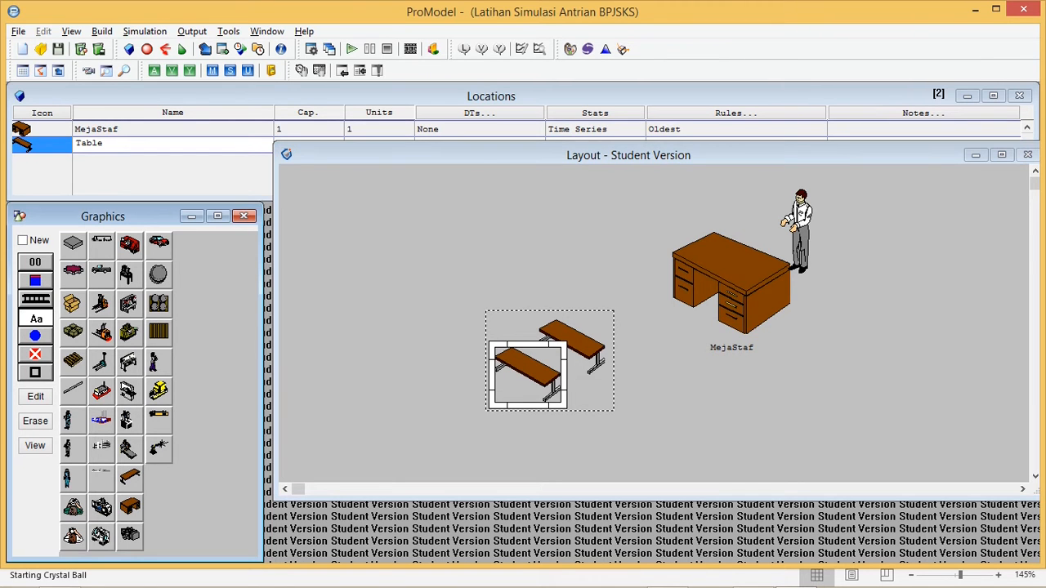
# Add a name label below the two tables and rename the Table location as RuangTungguPengguna
pyautogui.click(509, 422)
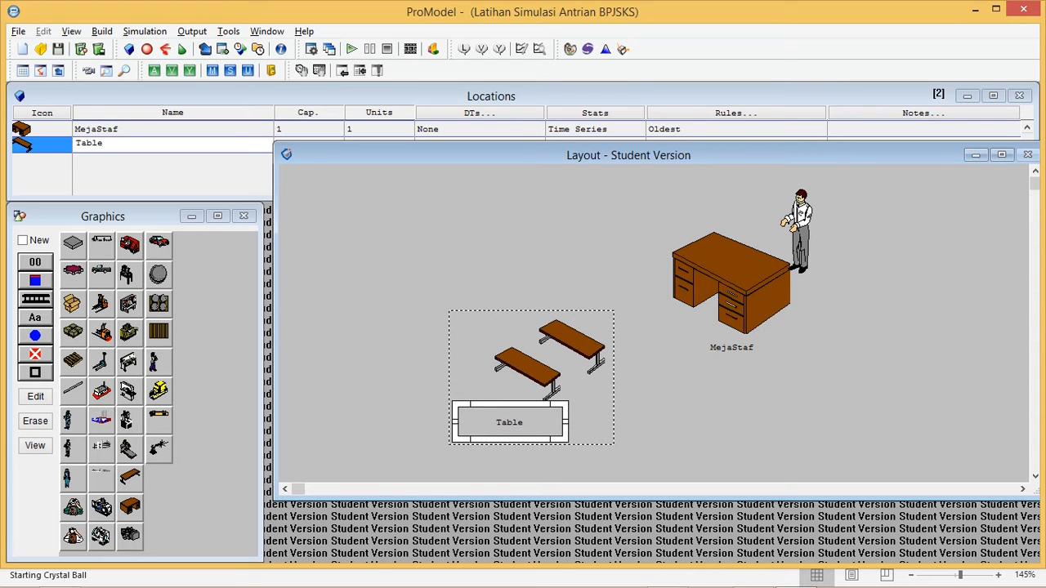
pyautogui.doubleClick(88, 144)
pyautogui.doubleClick(87, 144)
pyautogui.write('RuangTungg')
pyautogui.press('BackSpace')
pyautogui.press('BackSpace')
pyautogui.press('BackSpace')
pyautogui.press('BackSpace')
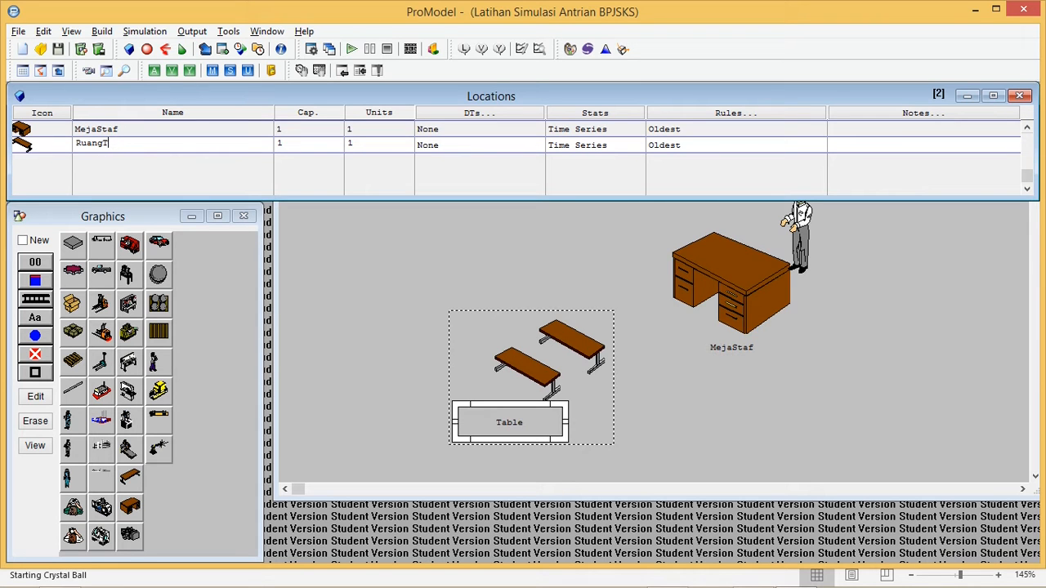
pyautogui.write('ungguPengguna')
pyautogui.press('Return')
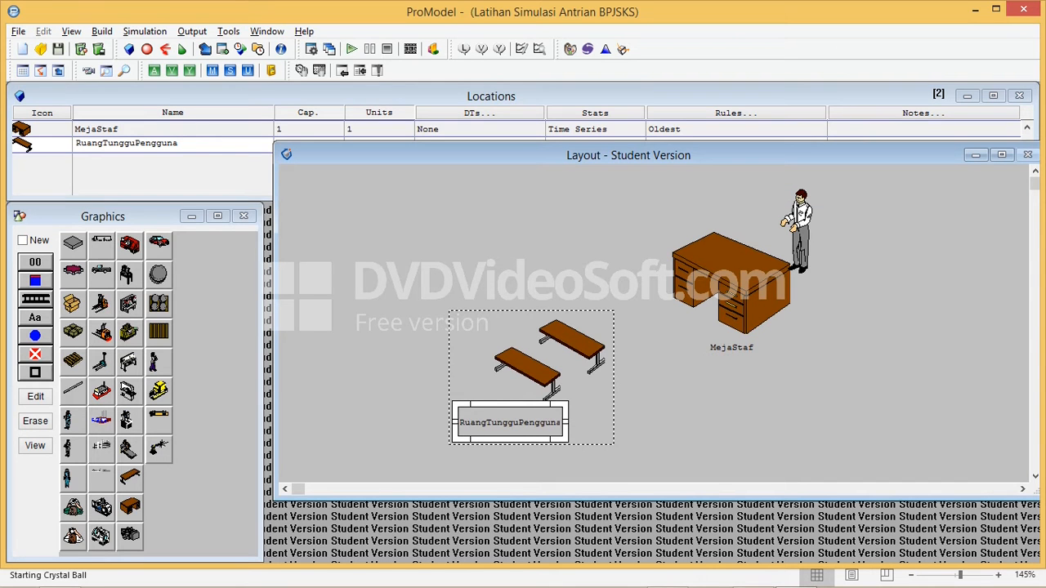
# Widen the RuangTungguPengguna label to fit its full name and move the layout window clear of the Locations table
pyautogui.moveTo(566, 422); pyautogui.dragTo(611, 422)
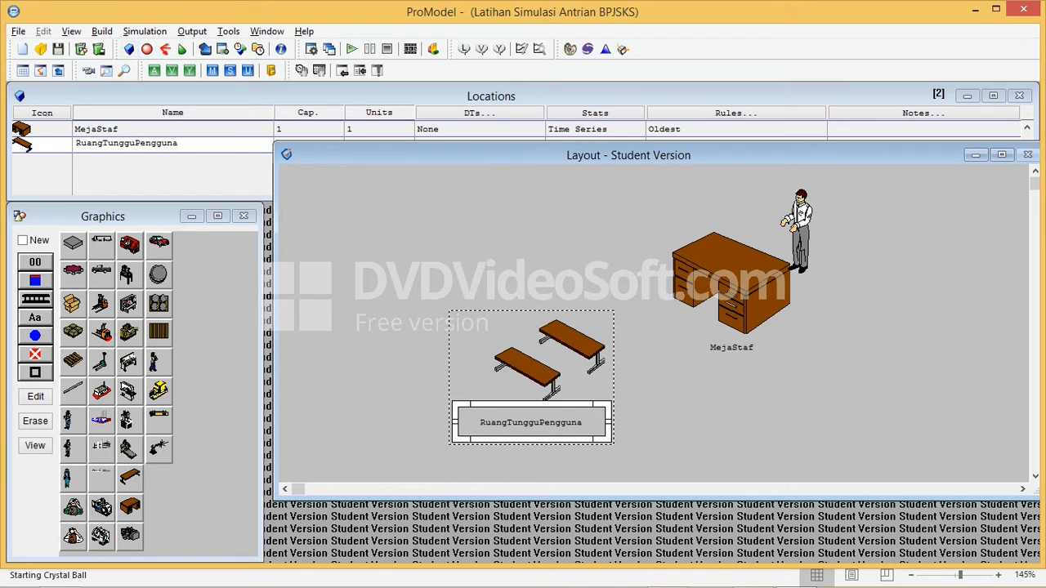
pyautogui.click(164, 129)
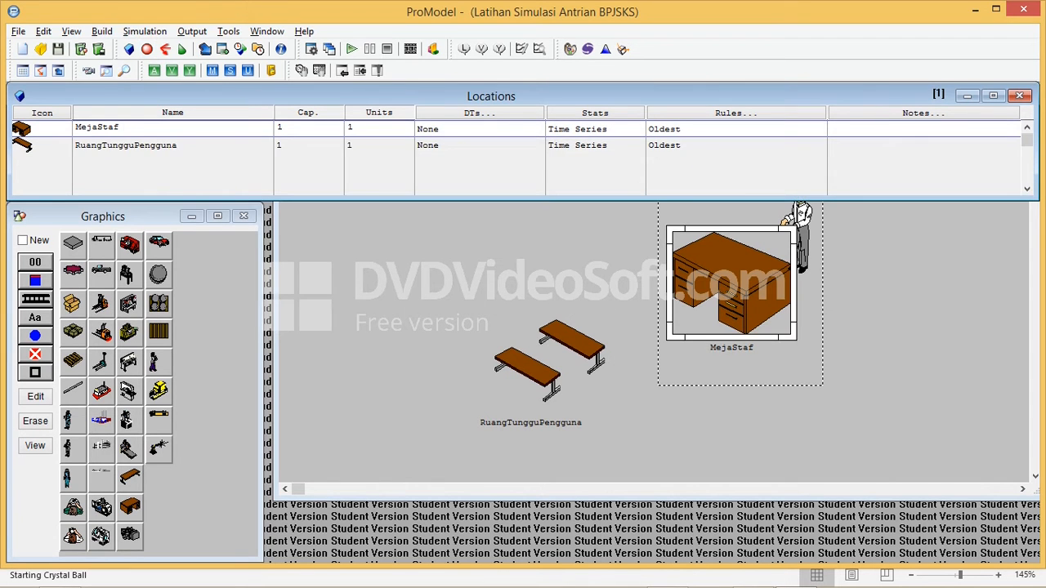
pyautogui.click(184, 145)
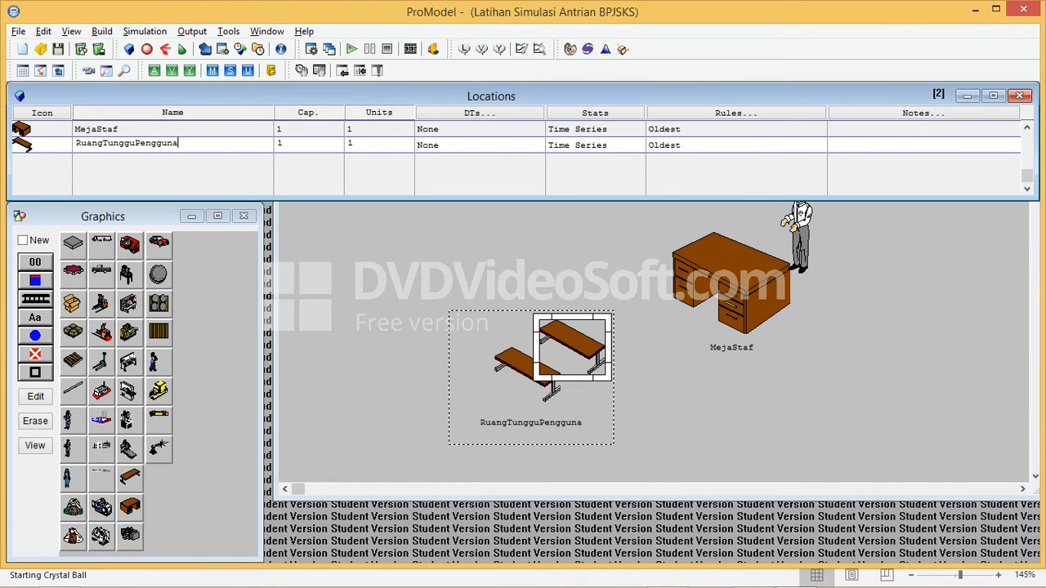
pyautogui.click(564, 351)
pyautogui.moveTo(628, 155); pyautogui.dragTo(622, 220)
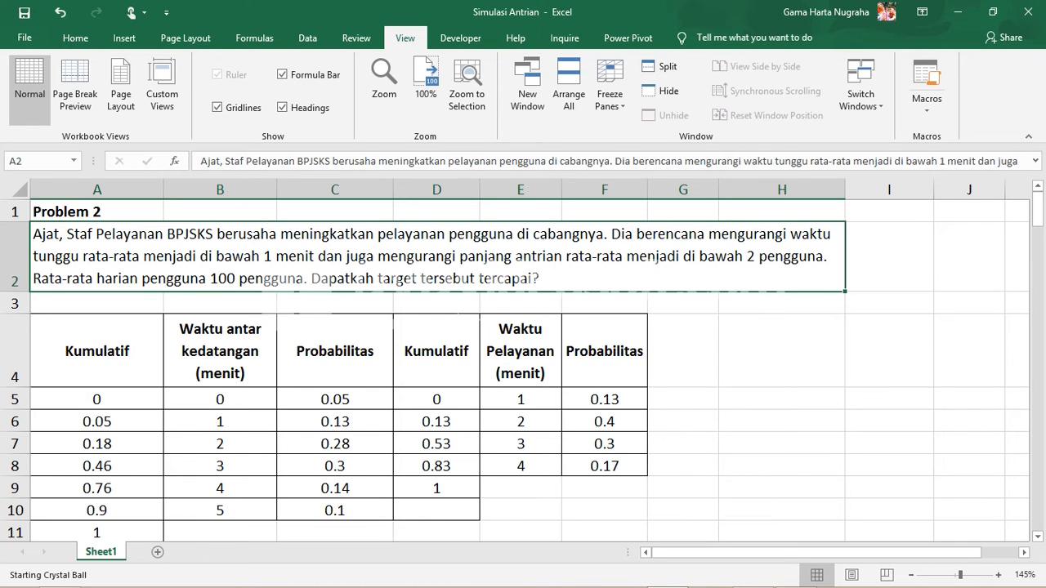
# Switch to the Excel Problem 2 sheet to check the Waktu Pelayanan column, and return to ProModel
pyautogui.click(521, 351)
pyautogui.hotkey('alt', 'Tab')
pyautogui.hotkey('alt', 'Tab')
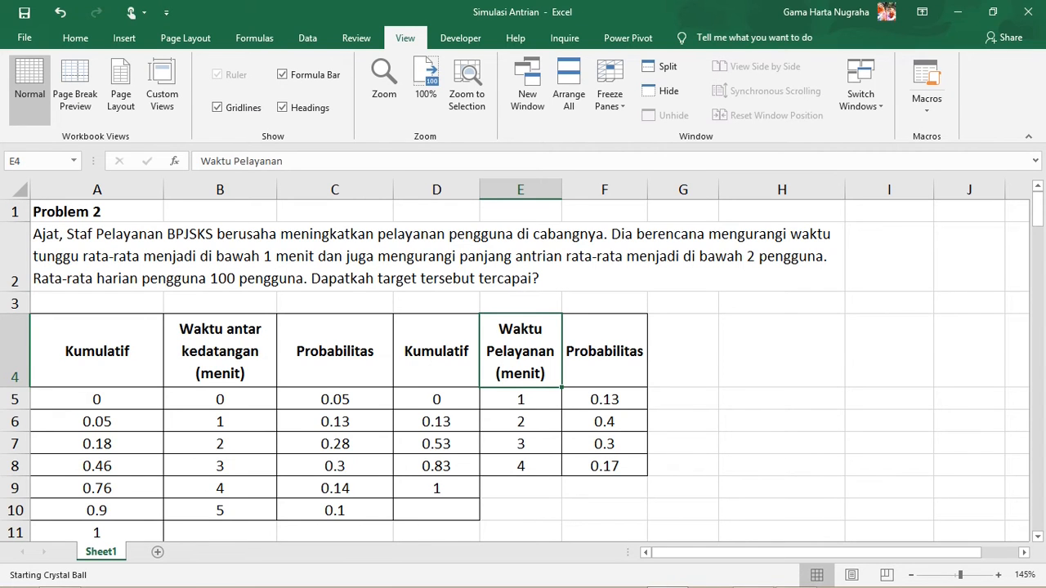
pyautogui.hotkey('alt', 'Tab')
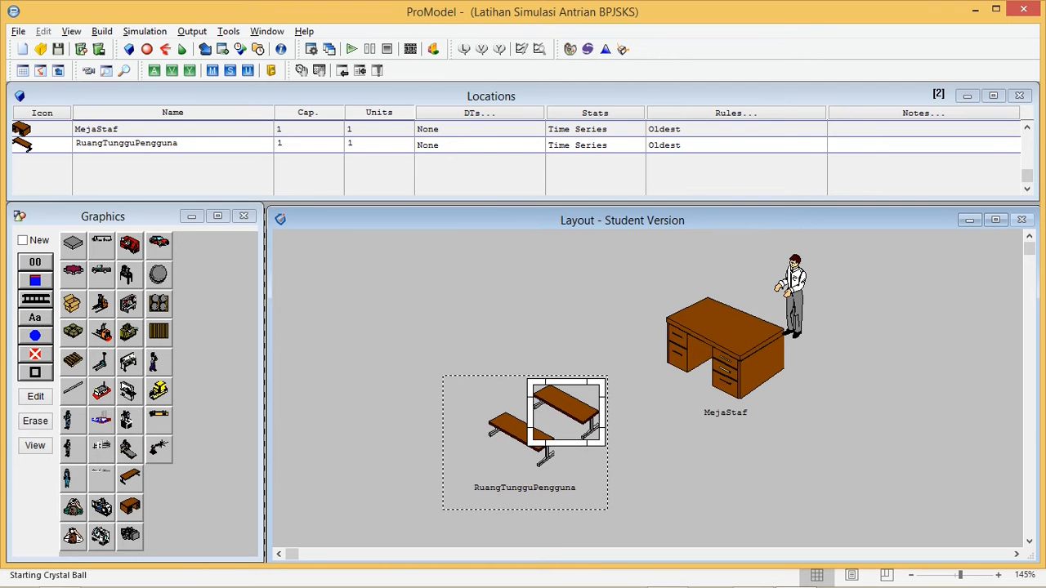
# Create an entity with the blue-overalls Worker graphic and name it Pengguna
pyautogui.click(147, 49)
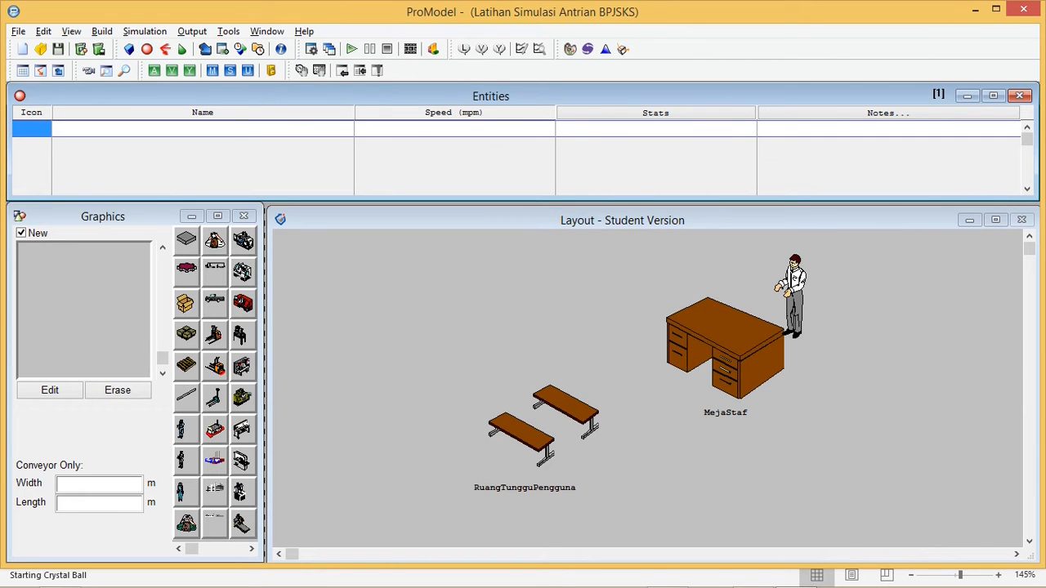
pyautogui.click(131, 128)
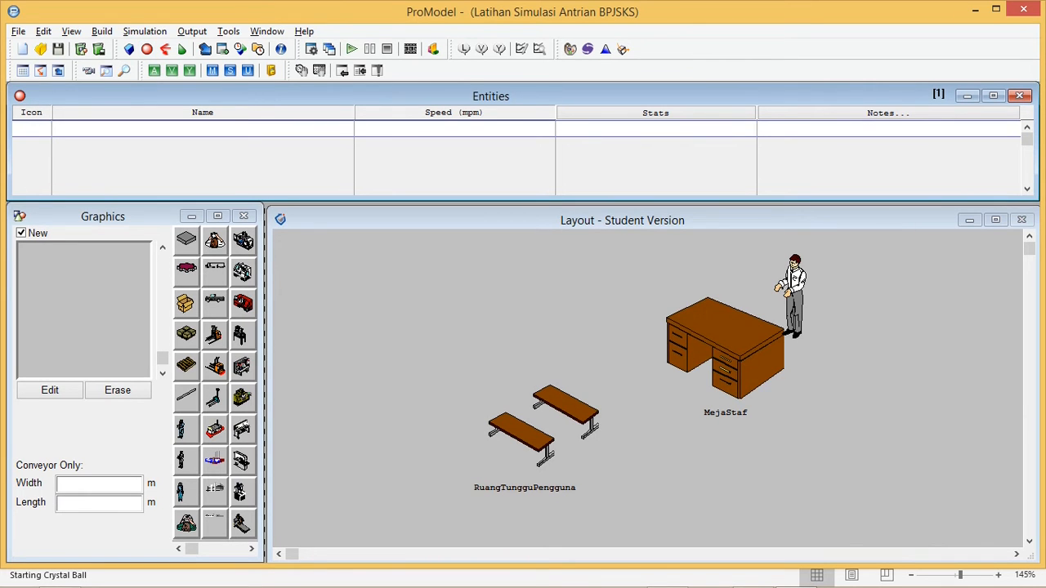
pyautogui.click(32, 129)
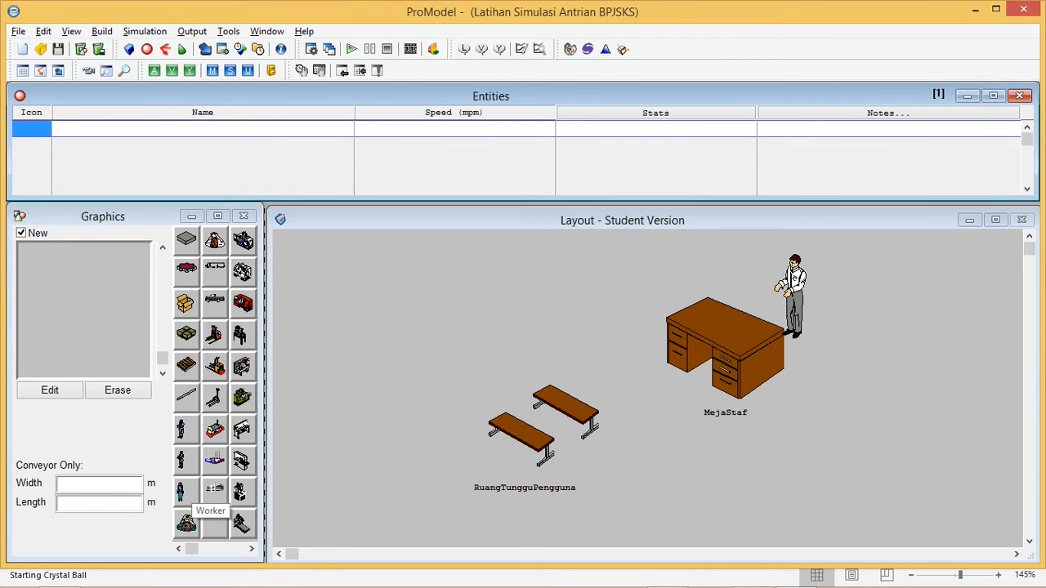
pyautogui.click(181, 490)
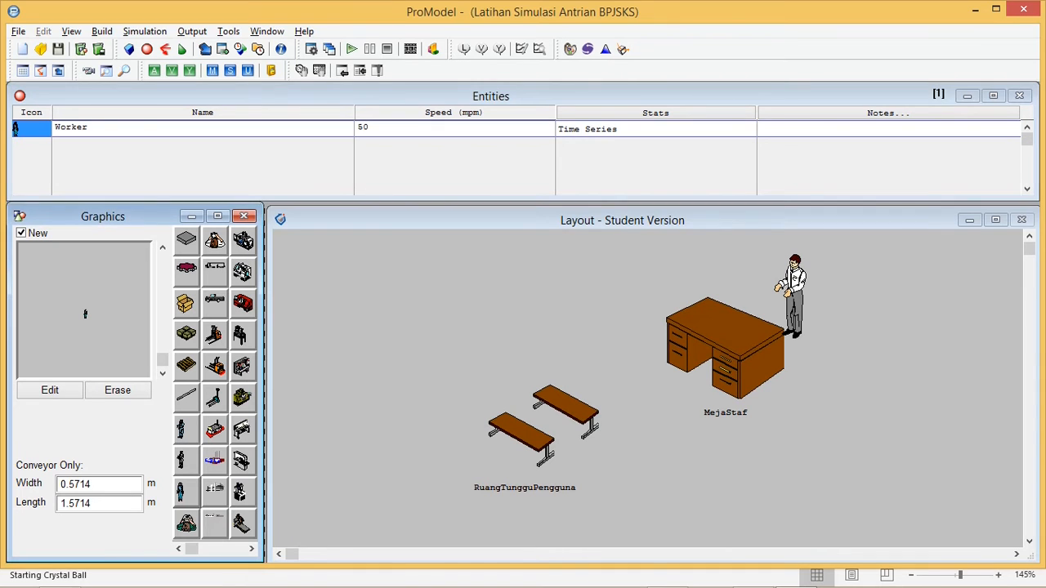
pyautogui.click(72, 127)
pyautogui.moveTo(89, 128); pyautogui.dragTo(54, 127)
pyautogui.write('Pengguna')
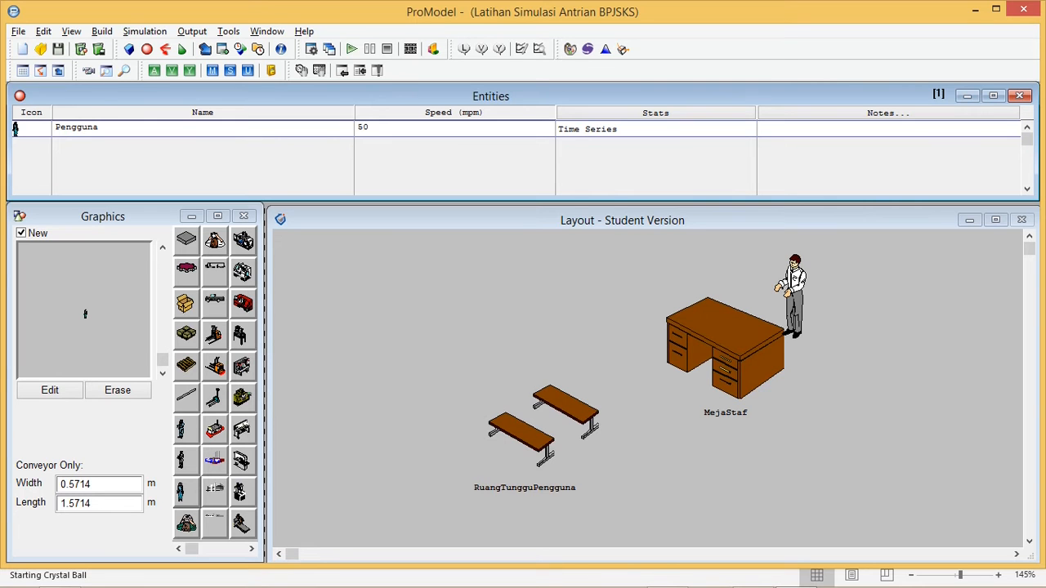
pyautogui.doubleClick(364, 127)
pyautogui.click(378, 128)
pyautogui.click(50, 391)
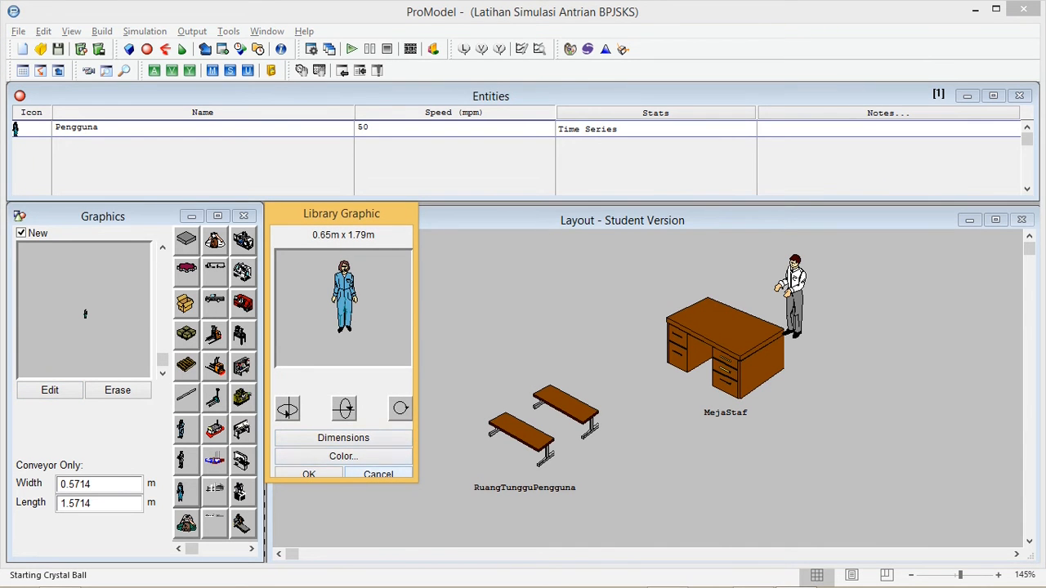
pyautogui.click(378, 473)
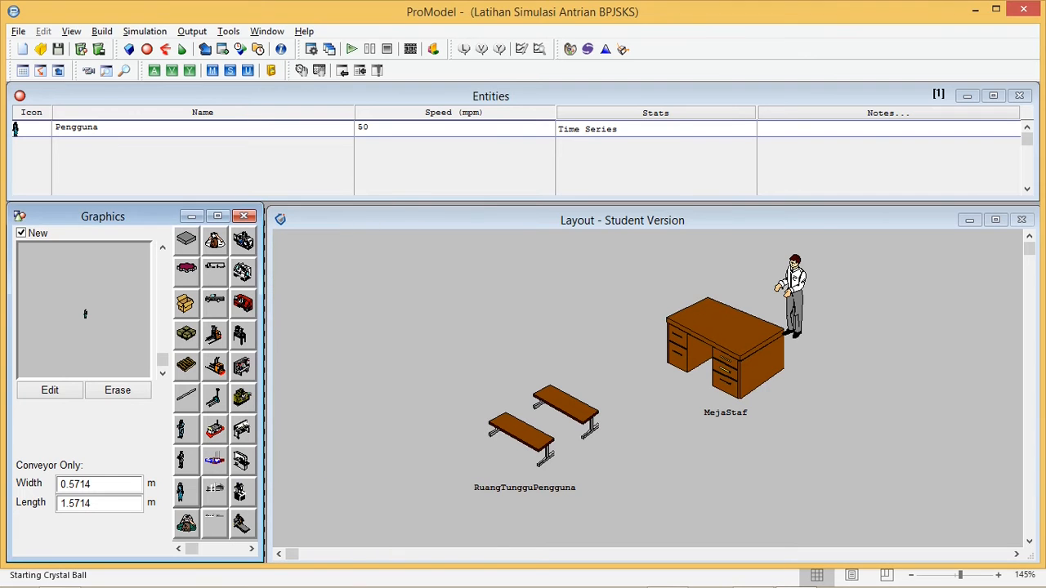
# Check the horizontal dimension of the standing person graphic at the MejaStaf location without changing it
pyautogui.click(129, 49)
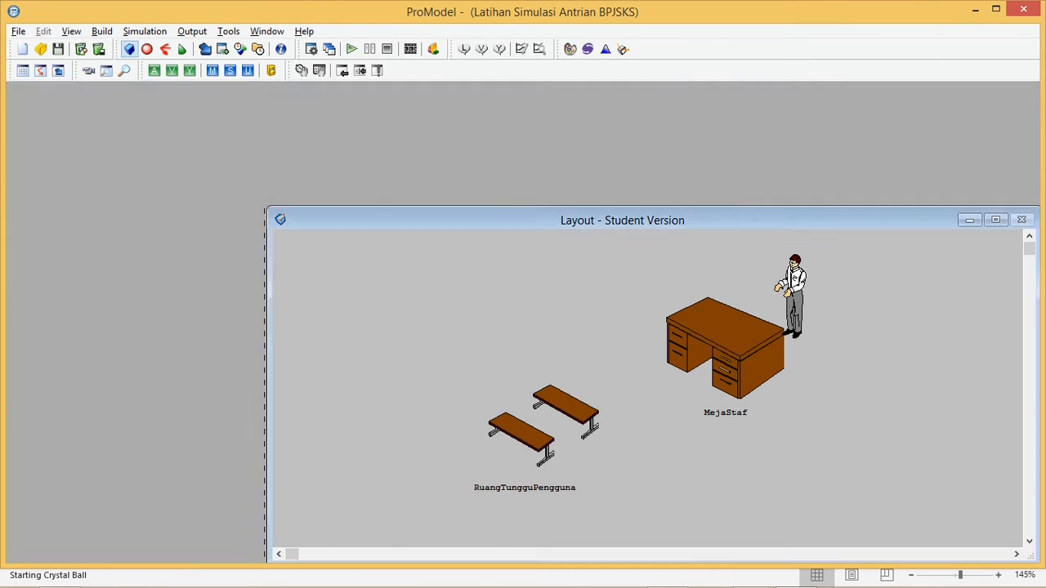
pyautogui.rightClick(794, 297)
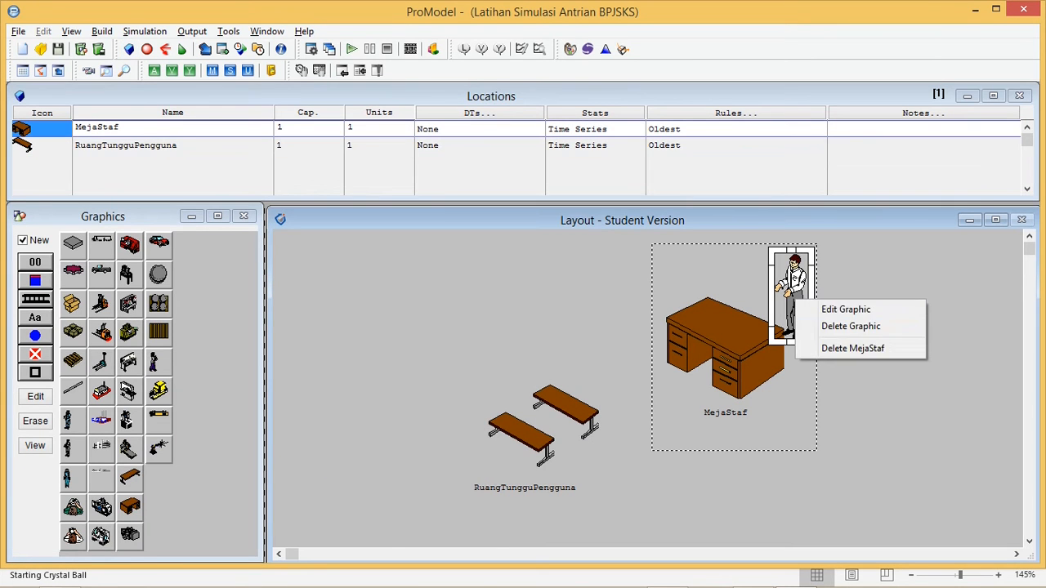
pyautogui.click(825, 308)
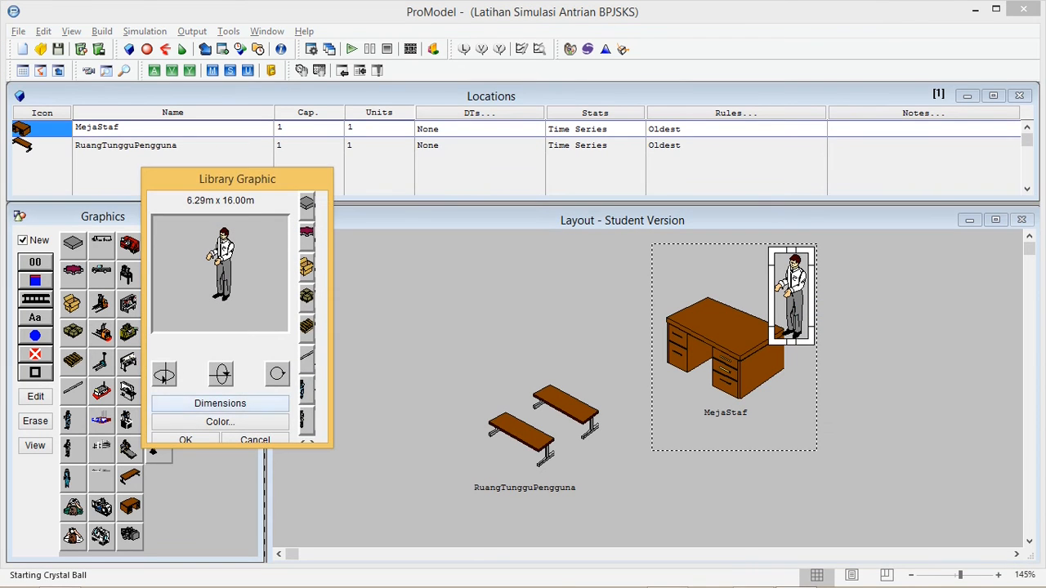
pyautogui.click(220, 403)
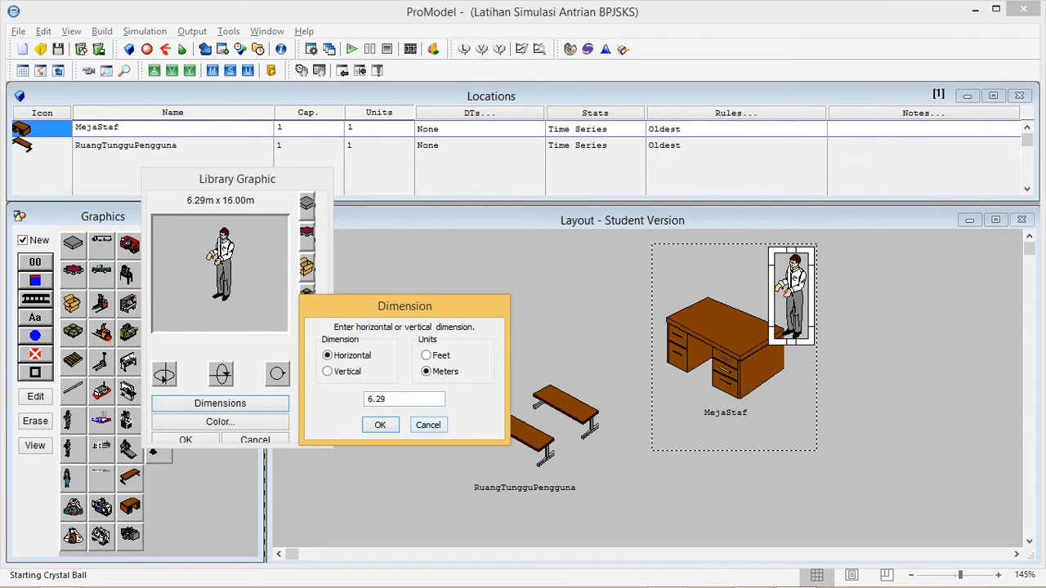
pyautogui.click(428, 425)
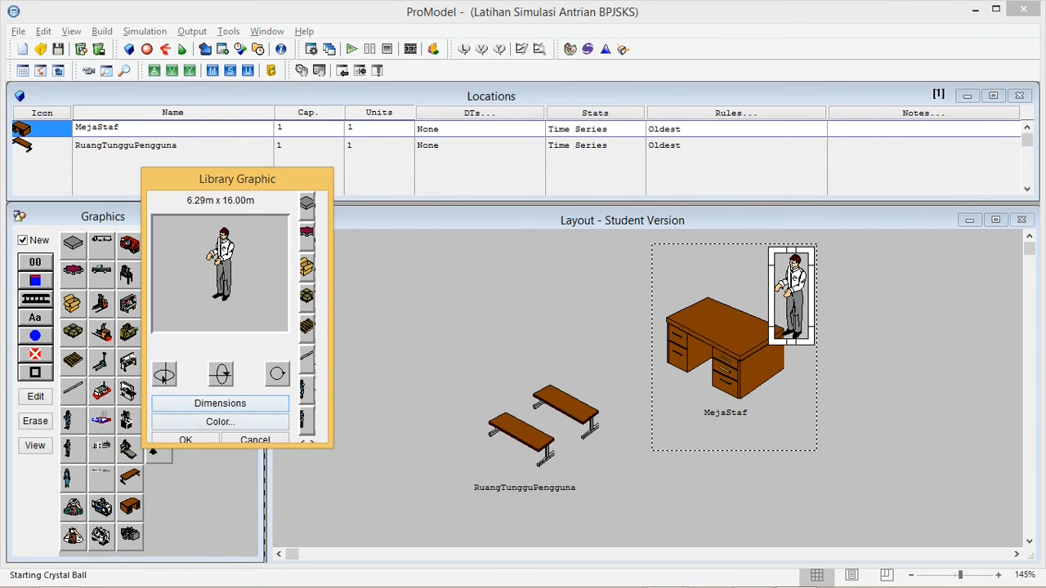
pyautogui.click(255, 439)
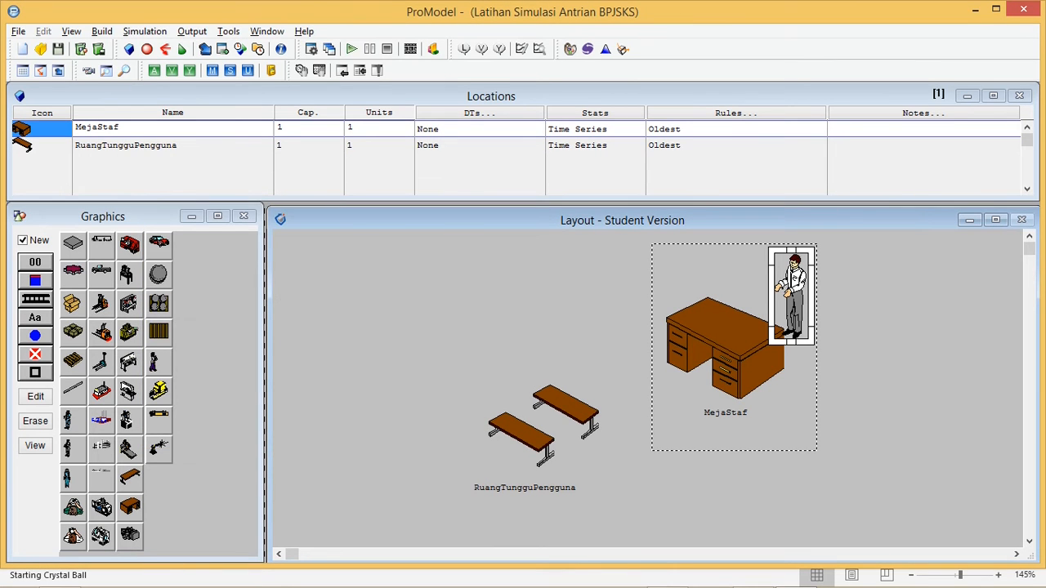
# Set the Pengguna entity graphic's horizontal dimension to 6.29 meters
pyautogui.click(147, 49)
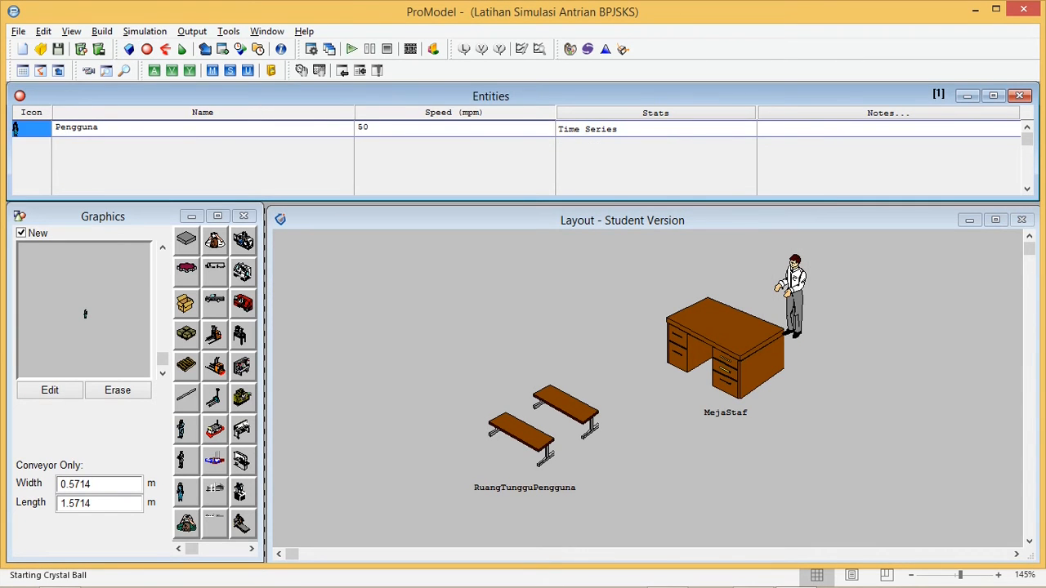
pyautogui.click(50, 390)
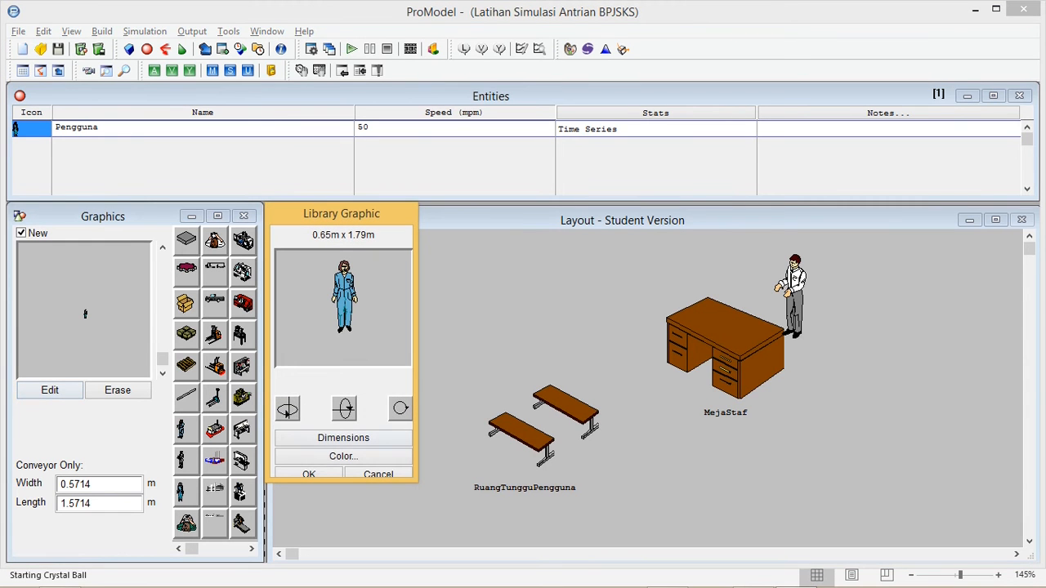
pyautogui.click(343, 438)
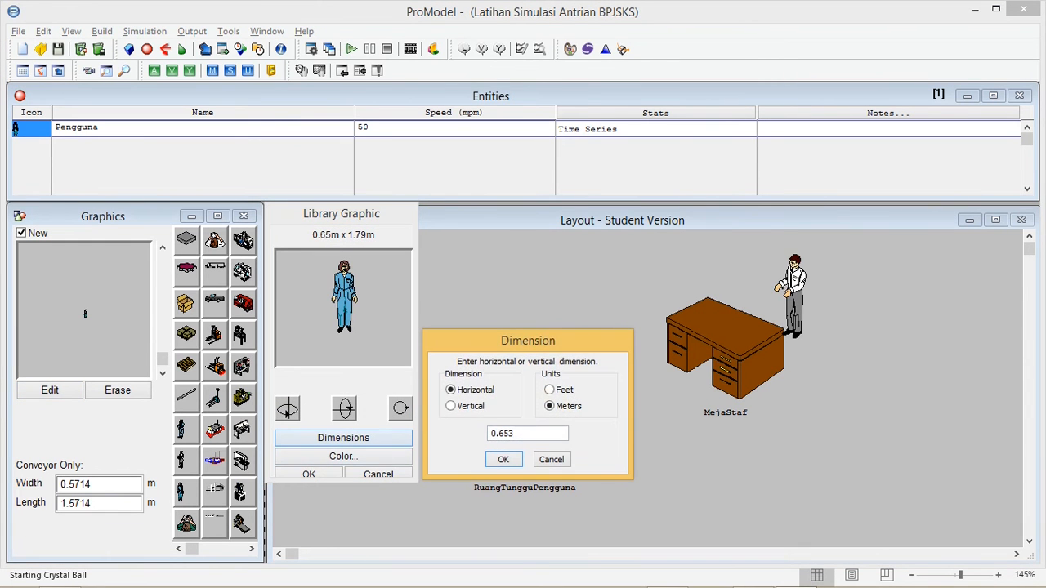
pyautogui.moveTo(514, 434); pyautogui.dragTo(492, 434)
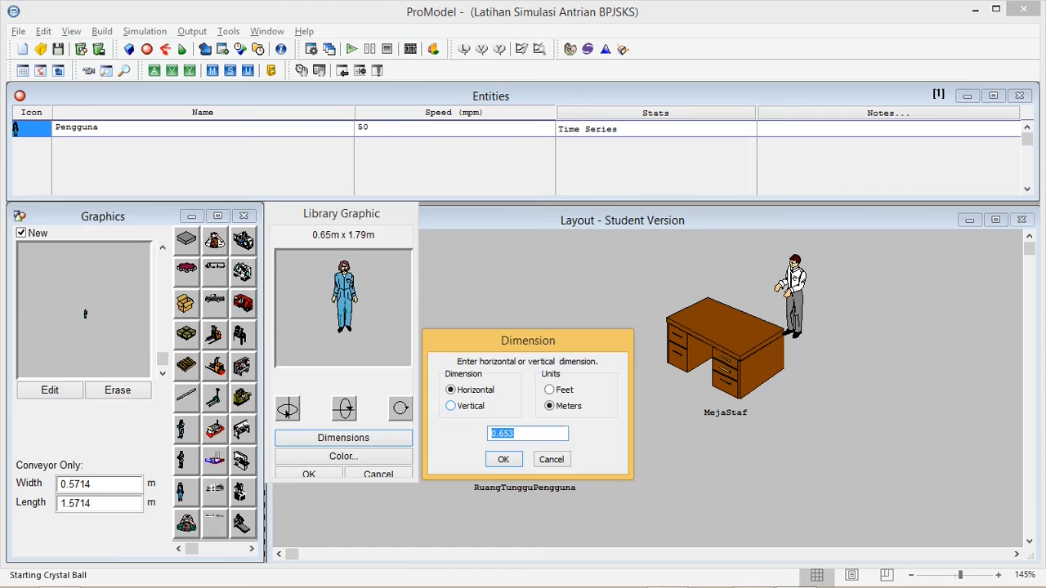
pyautogui.write('6.29')
pyautogui.press('Return')
pyautogui.press('Return')
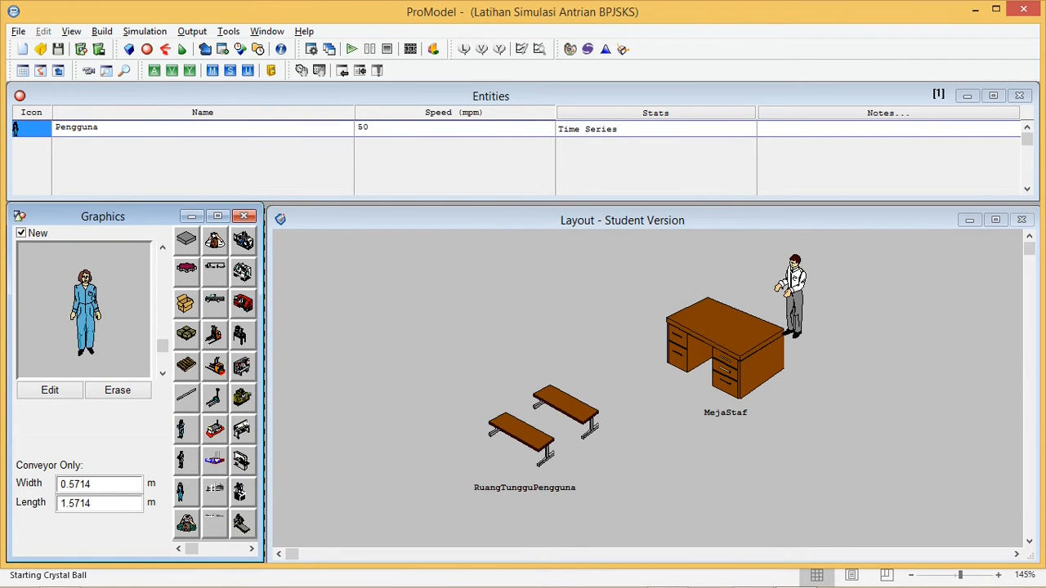
# Start an arrival record and assign Pengguna as its entity
pyautogui.click(100, 127)
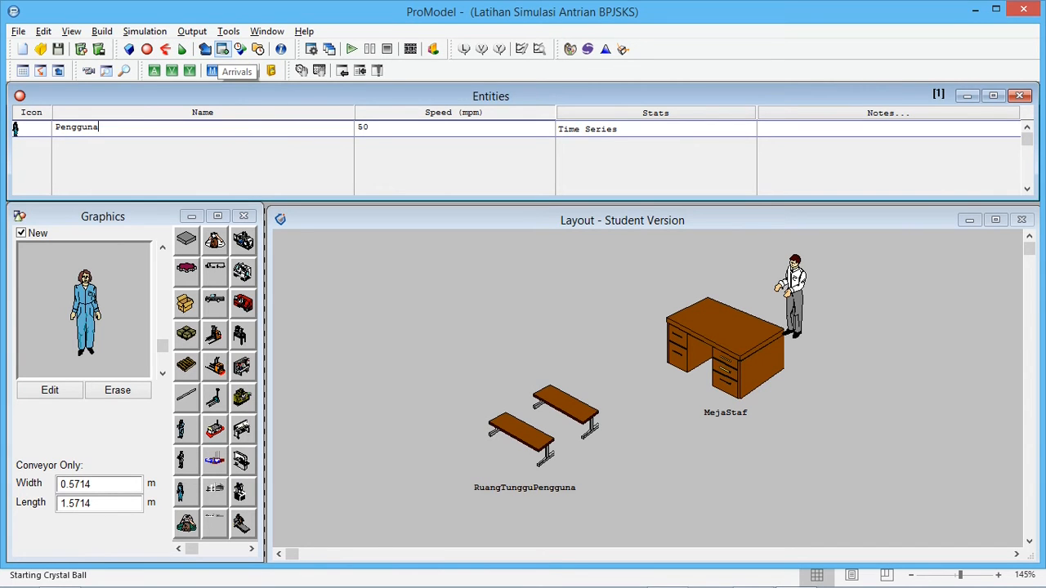
pyautogui.click(221, 49)
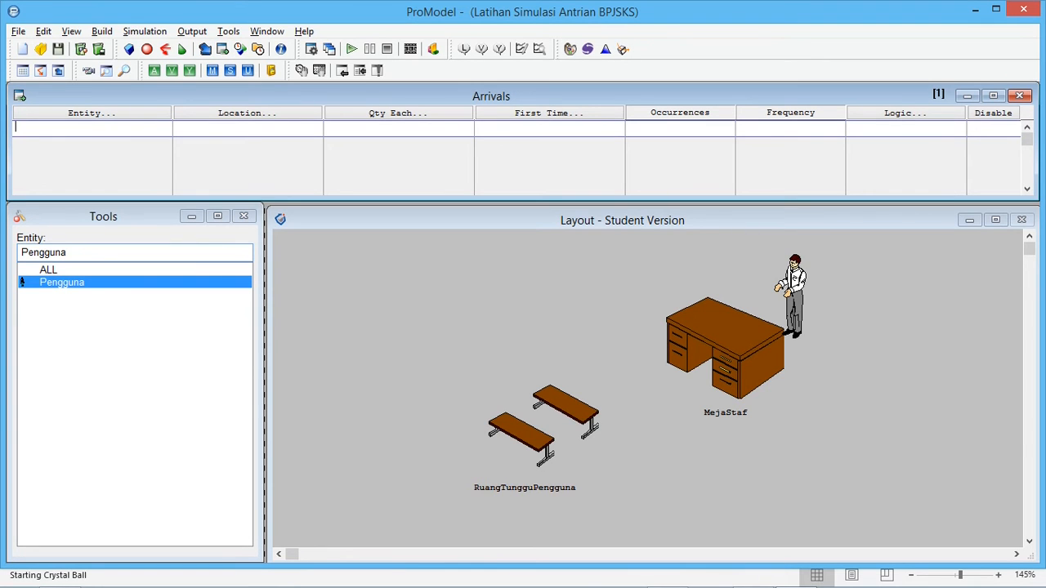
pyautogui.click(92, 113)
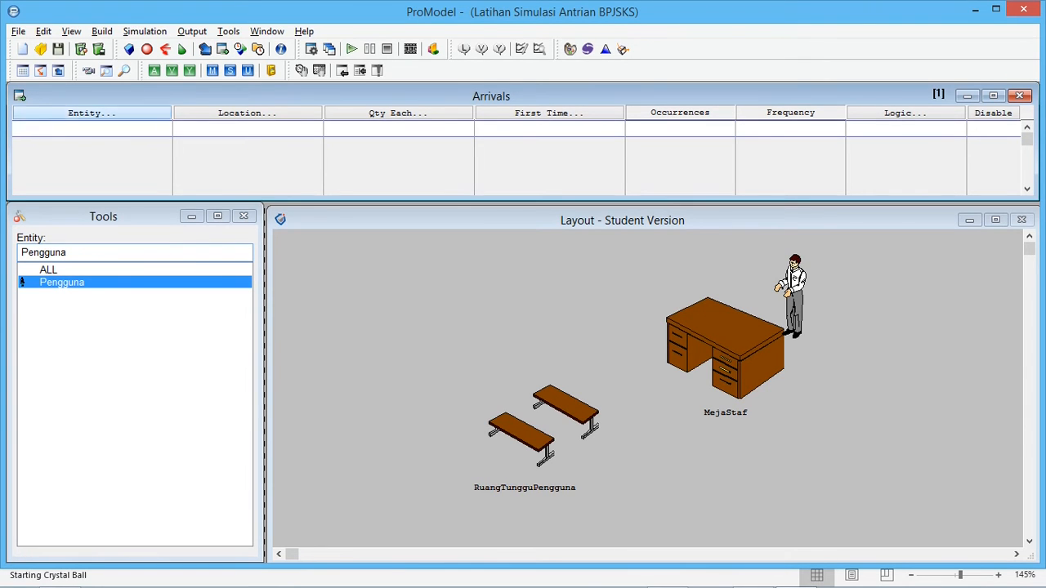
pyautogui.click(65, 287)
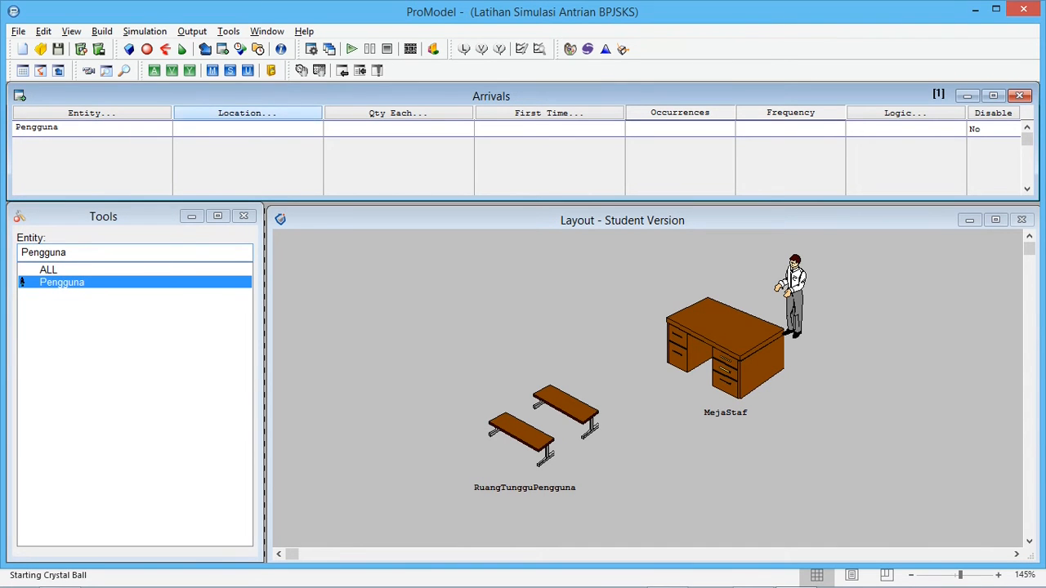
# Assign RuangTungguPengguna as the location of the Pengguna arrival and set its quantity each to 1
pyautogui.click(247, 113)
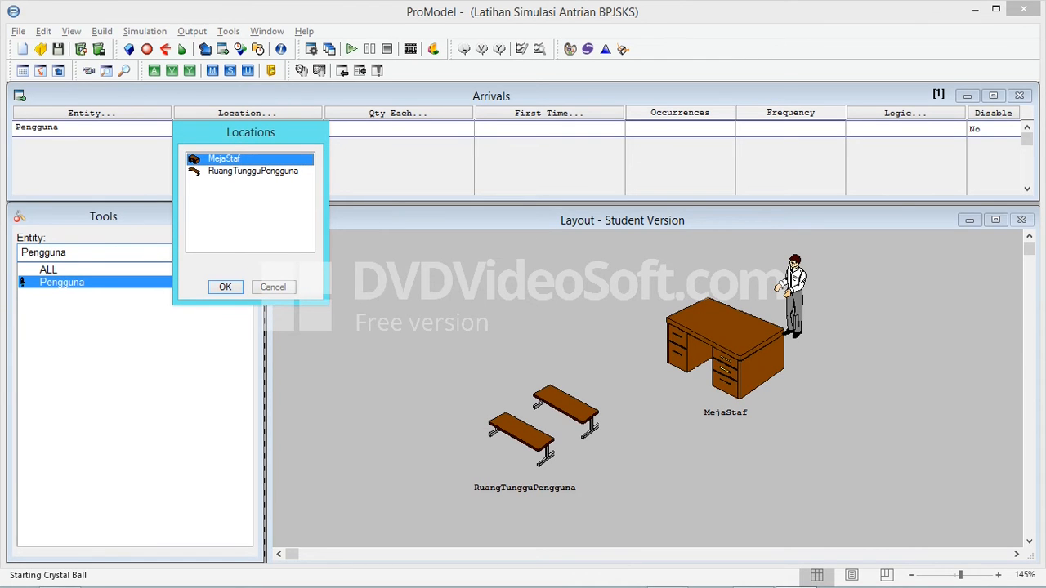
pyautogui.click(253, 172)
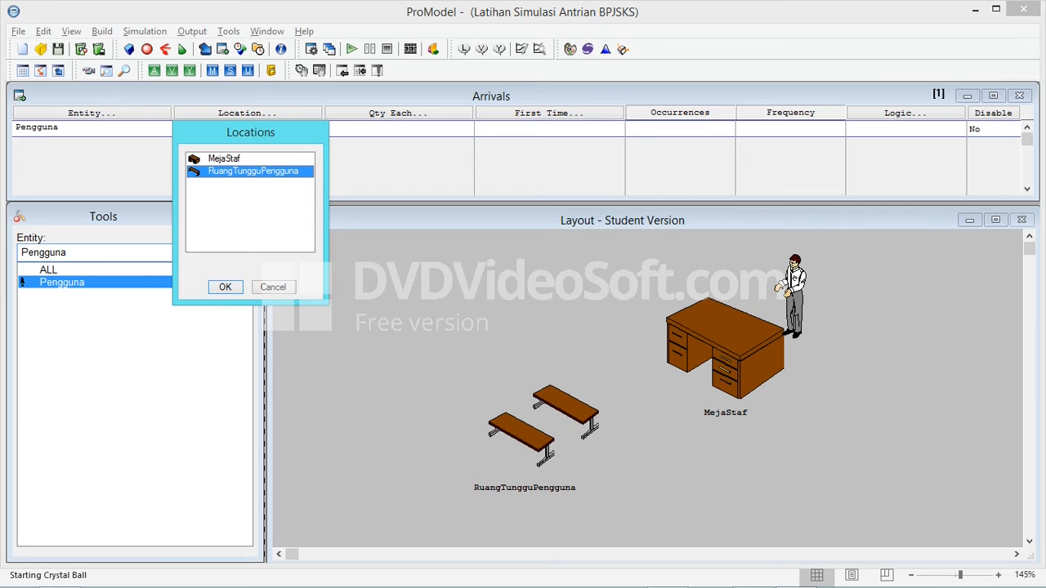
pyautogui.press('Return')
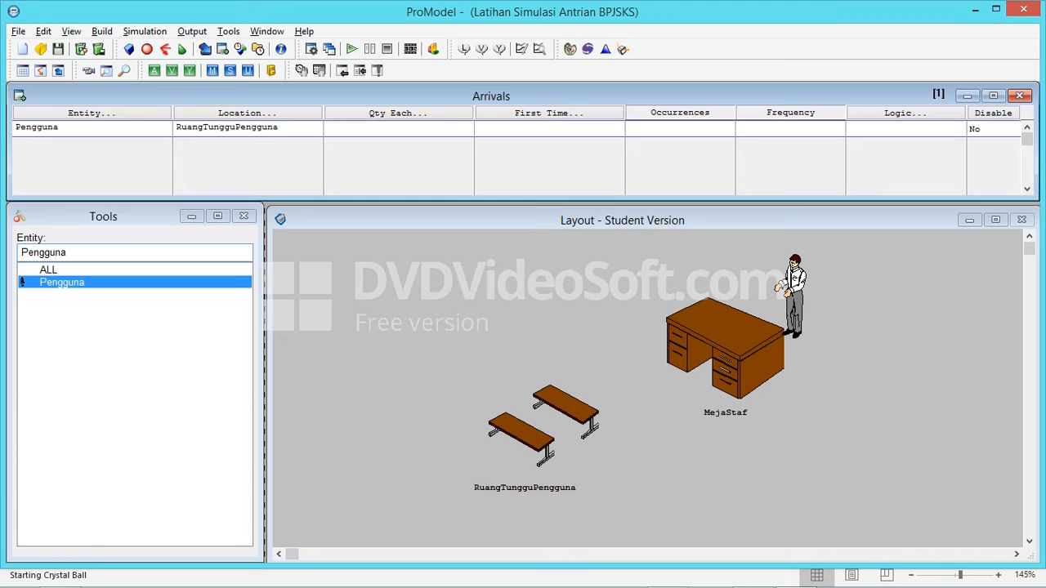
pyautogui.write('1')
pyautogui.press('Tab')
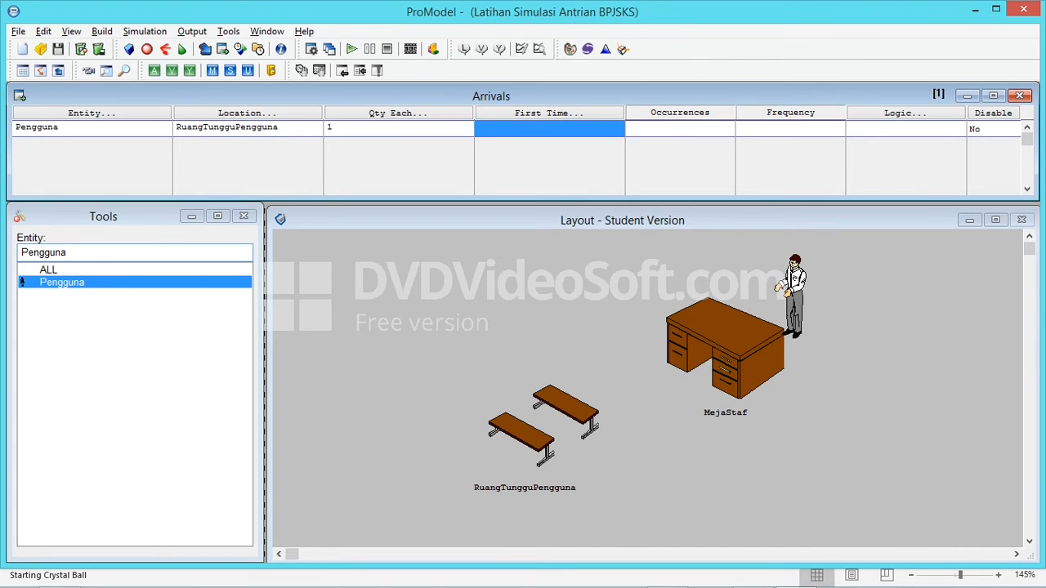
# Schedule the first time of the Pengguna arrival as 0, defined by time only
pyautogui.click(549, 113)
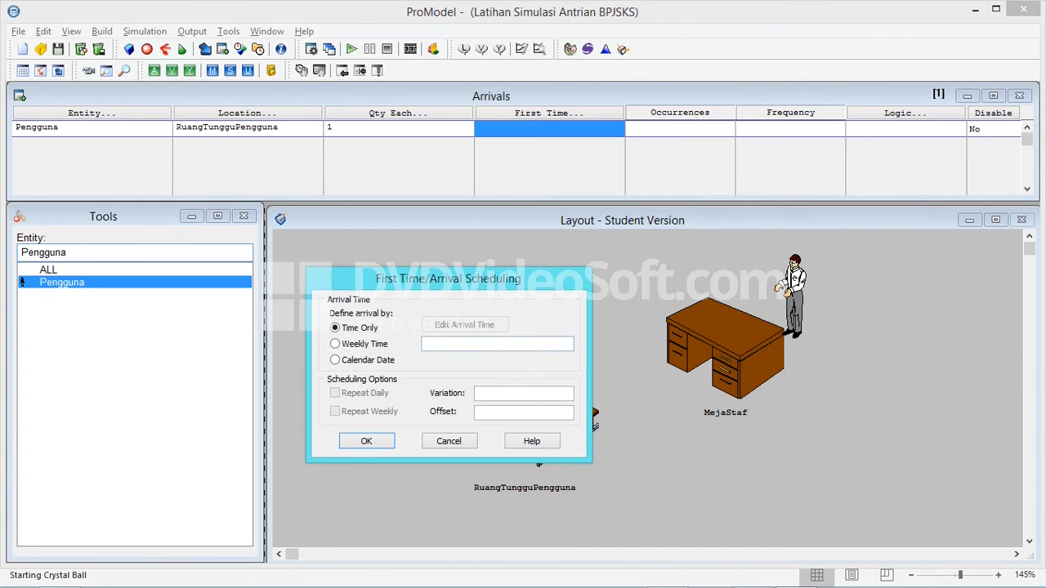
pyautogui.write('0')
pyautogui.press('Return')
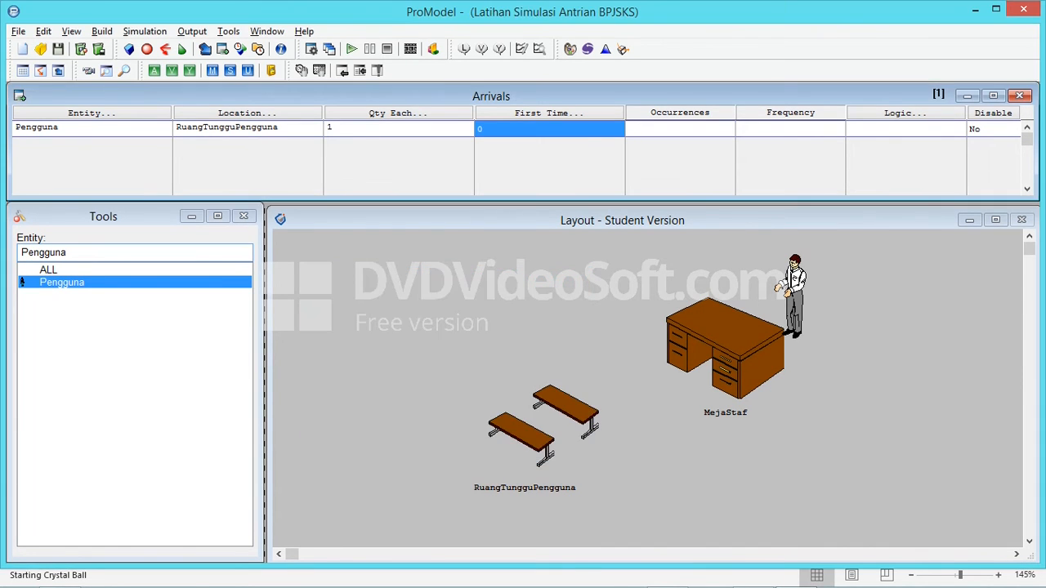
# Look up the daily number of users in the Excel problem text and set the arrival's occurrences to 100 in ProModel
pyautogui.click(680, 128)
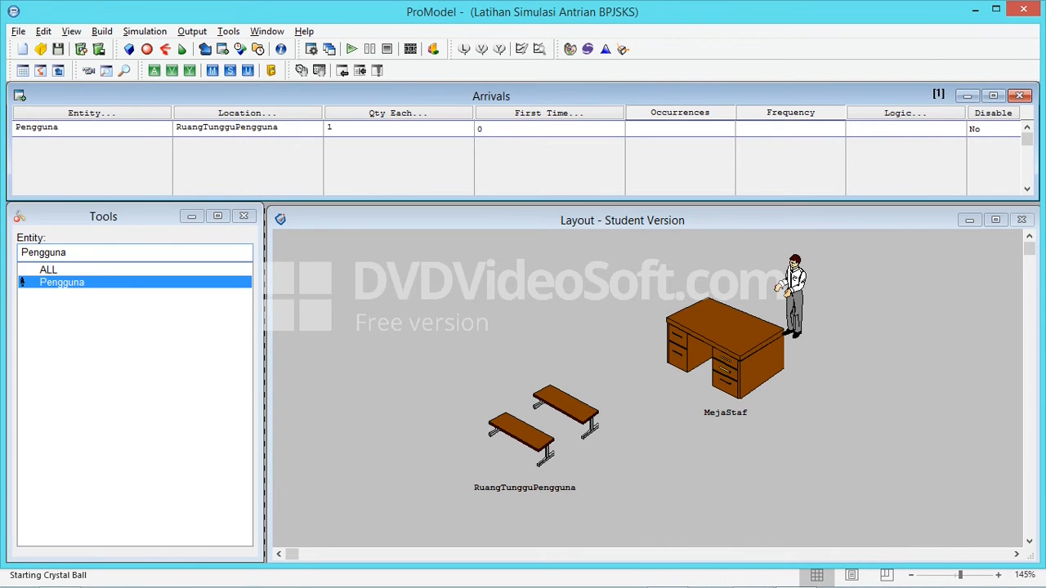
pyautogui.hotkey('alt', 'Tab')
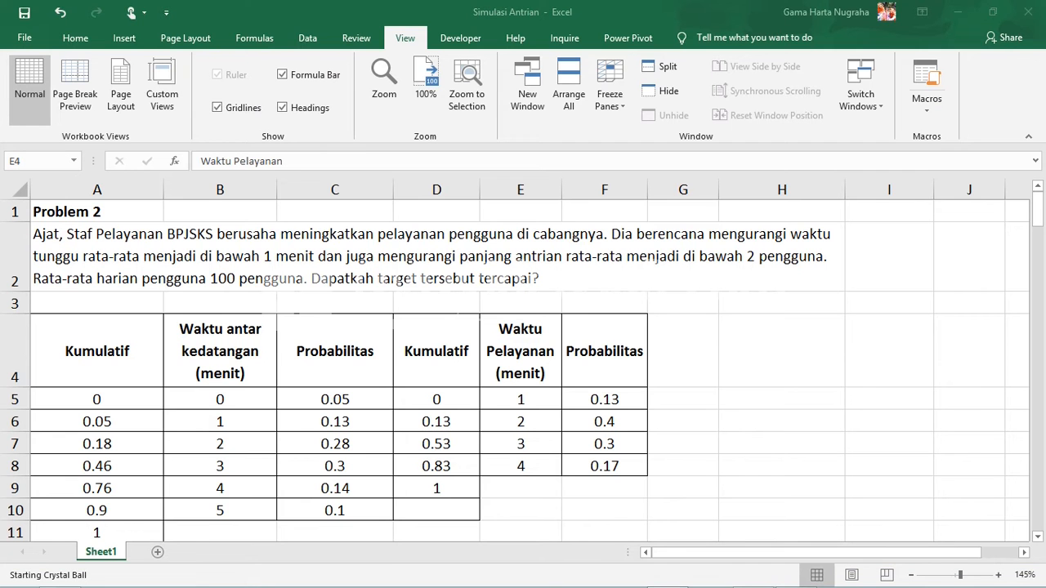
pyautogui.click(437, 256)
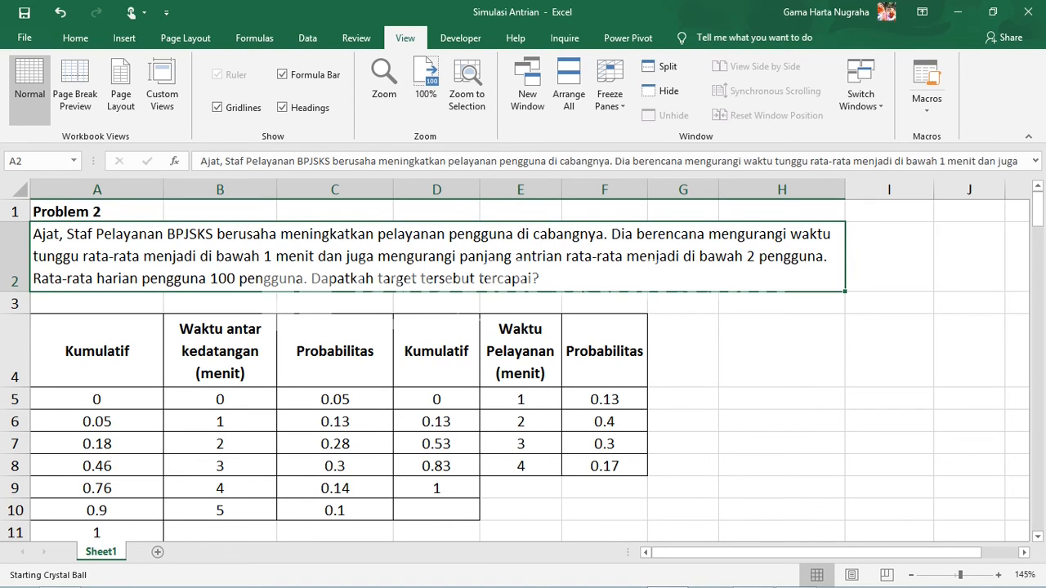
pyautogui.doubleClick(167, 277)
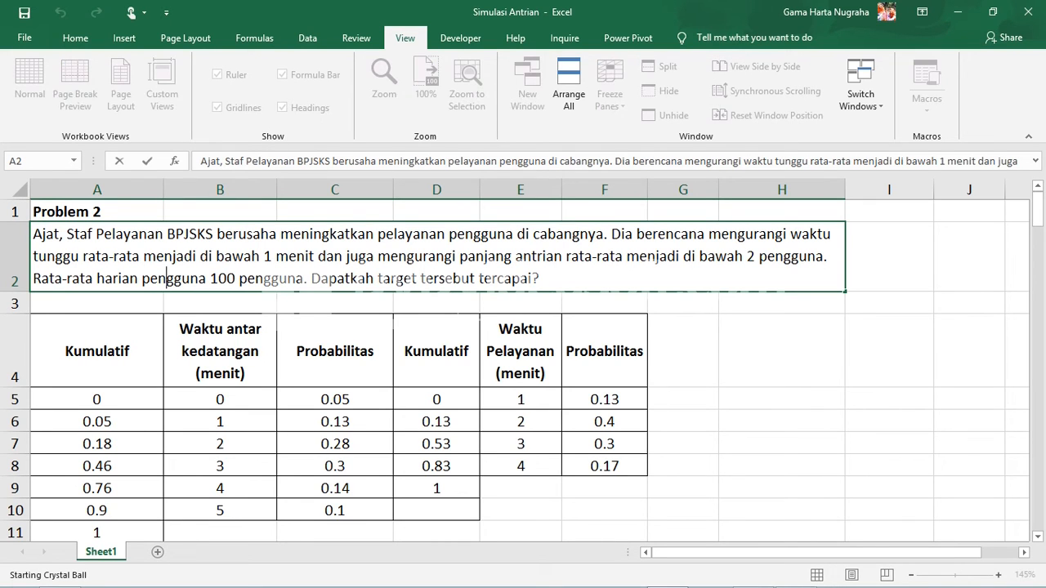
pyautogui.click(321, 278)
pyautogui.click(532, 278)
pyautogui.click(782, 351)
pyautogui.hotkey('alt', 'Tab')
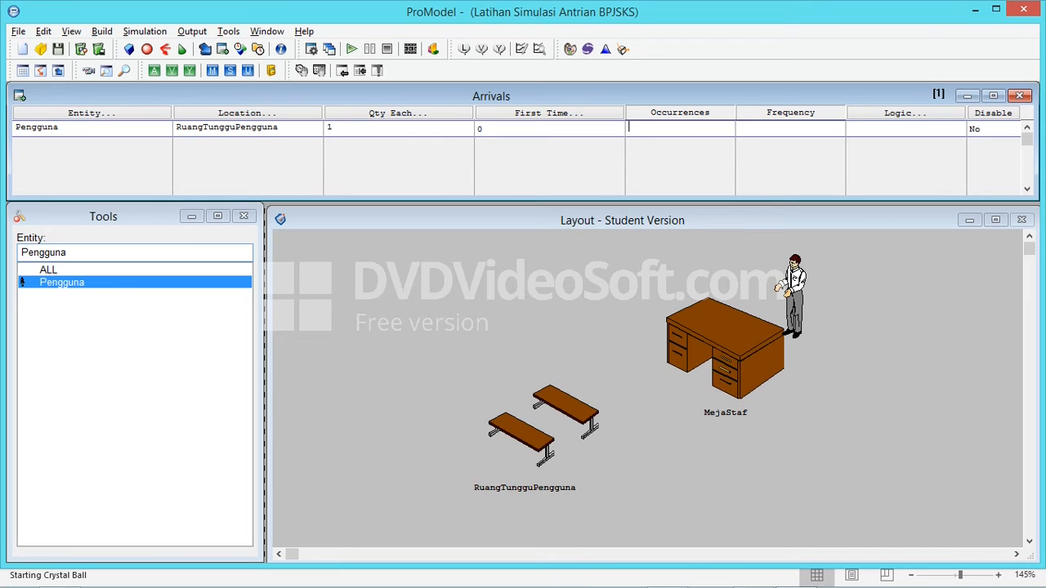
pyautogui.write('100')
# Examine the Waktu antar kedatangan values in the Excel table as the source for the arrival frequency, and return to ProModel
pyautogui.hotkey('alt', 'Tab')
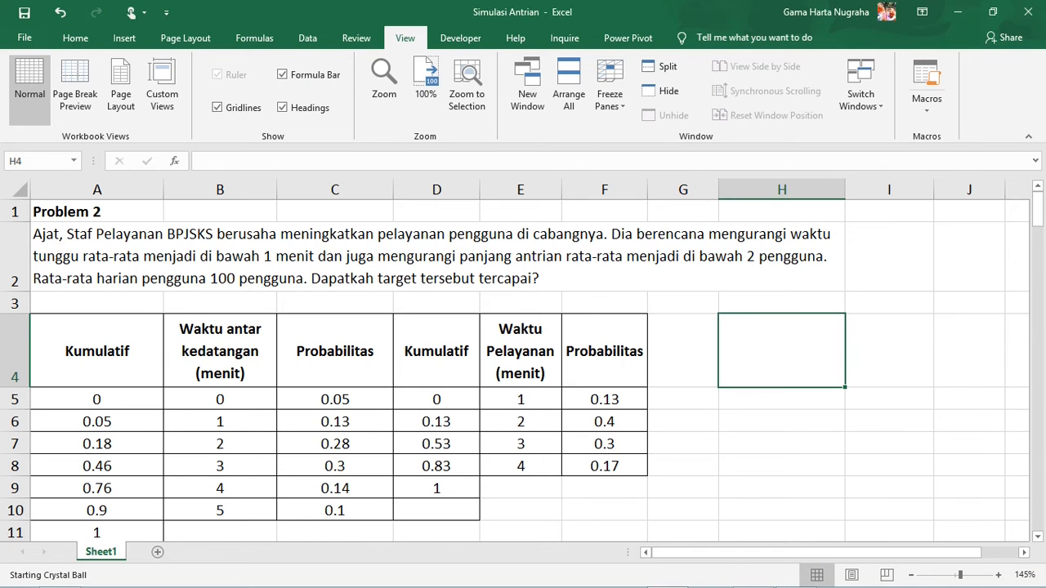
pyautogui.hotkey('alt', 'Tab')
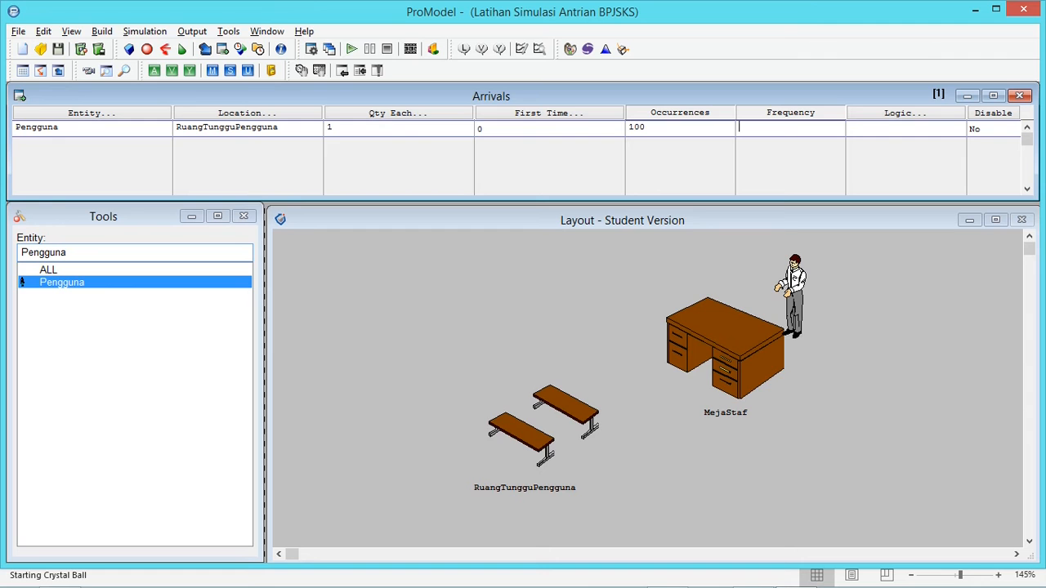
pyautogui.hotkey('alt', 'Tab')
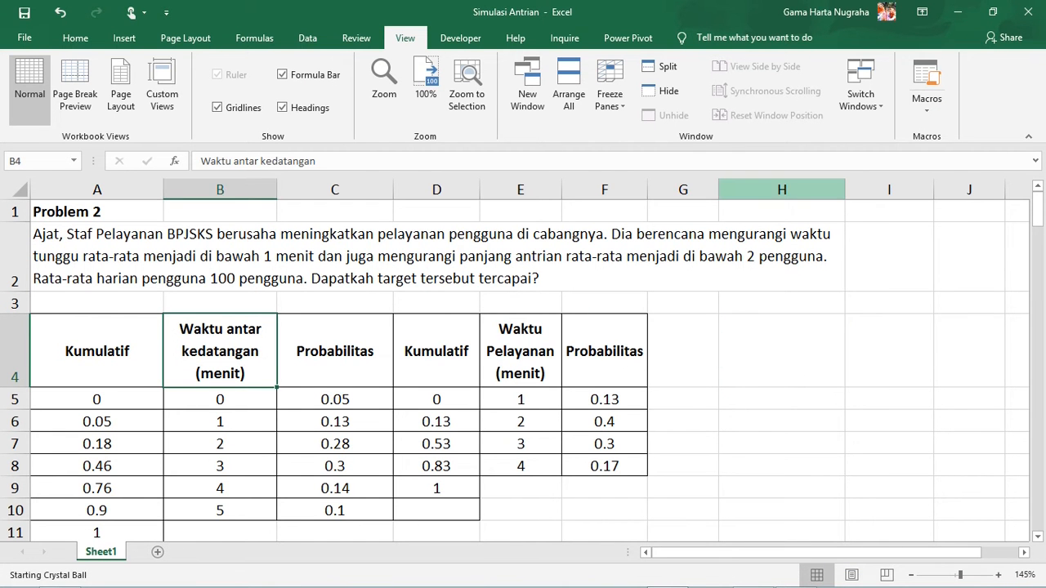
pyautogui.hotkey('alt', 'Tab')
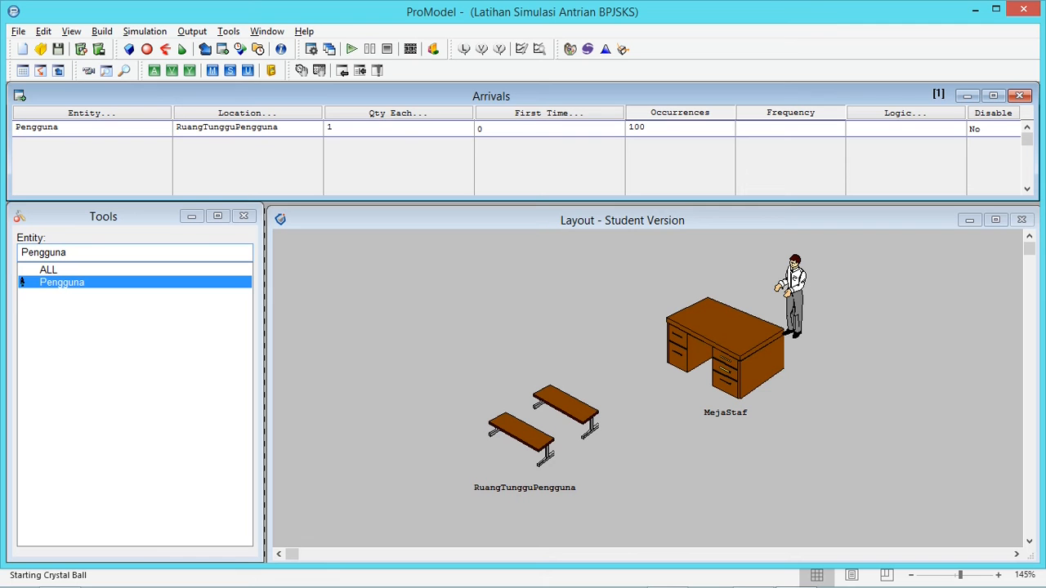
pyautogui.hotkey('alt', 'Tab')
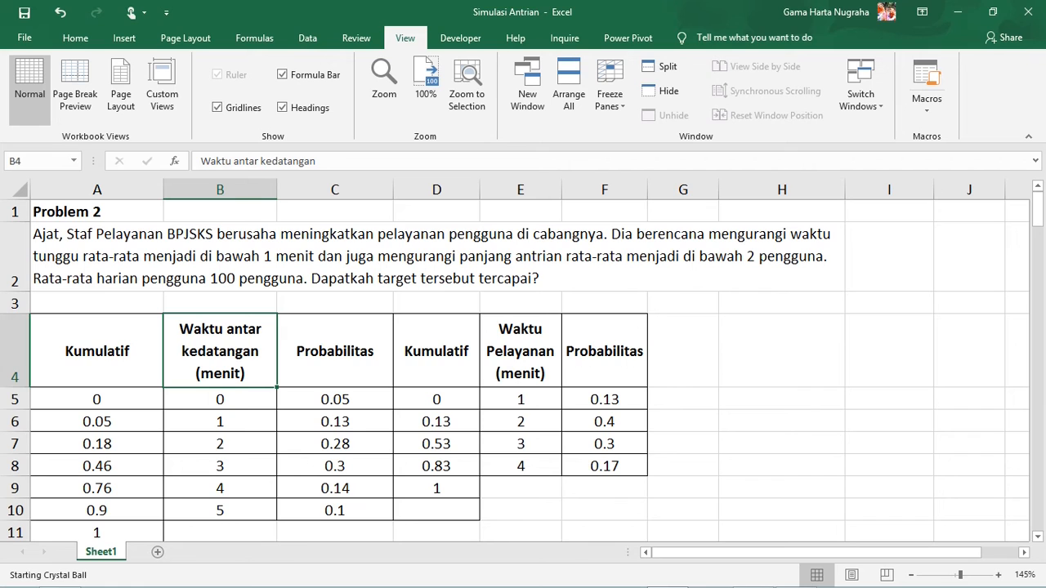
pyautogui.moveTo(220, 400); pyautogui.dragTo(220, 511)
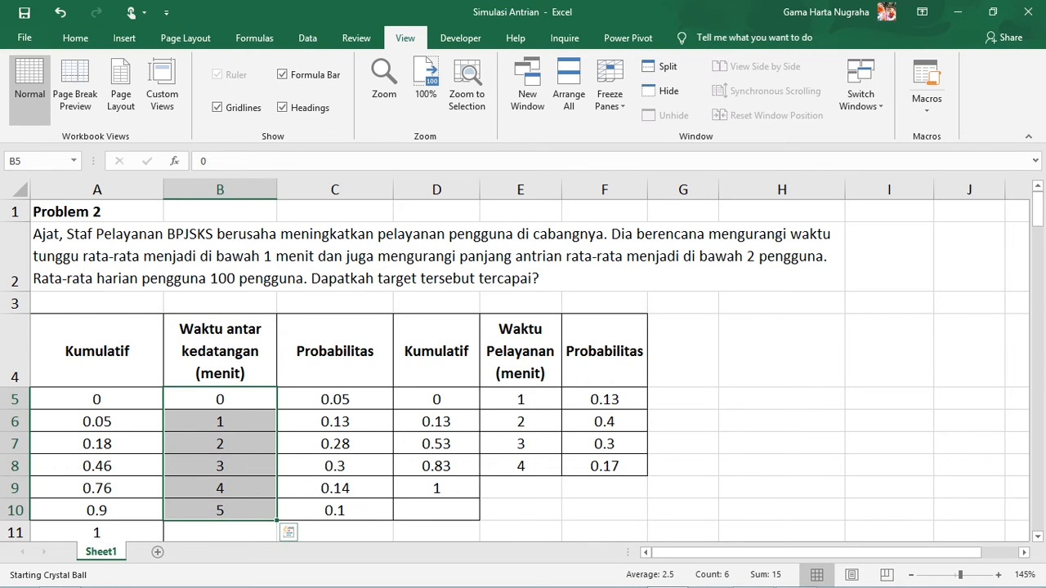
pyautogui.click(220, 400)
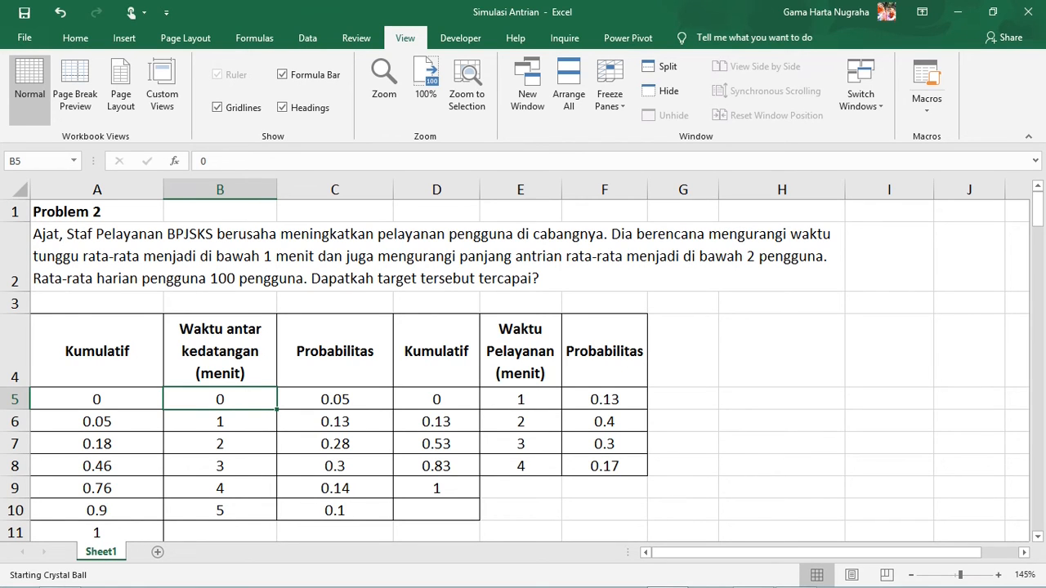
pyautogui.hotkey('alt', 'Tab')
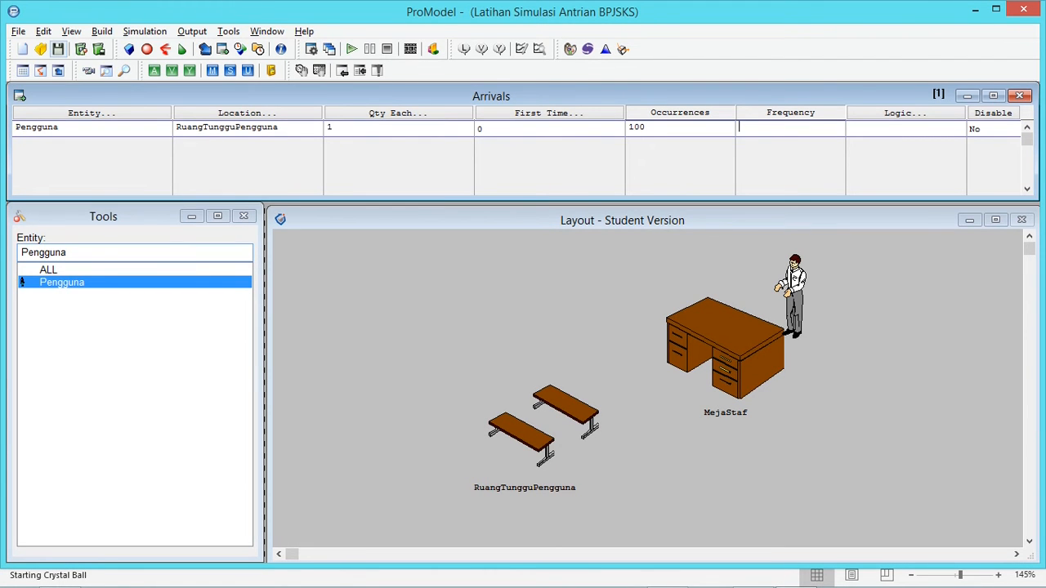
# Save the model in the Models folder as "latihan simulasi antrian bpjsks"
pyautogui.click(58, 49)
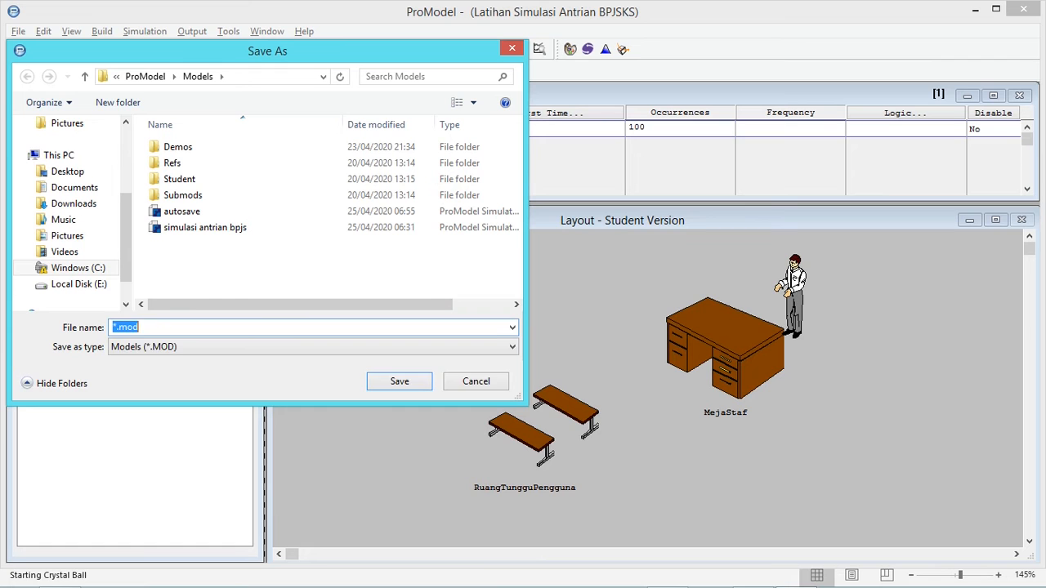
pyautogui.write('simulasi antrian bpj')
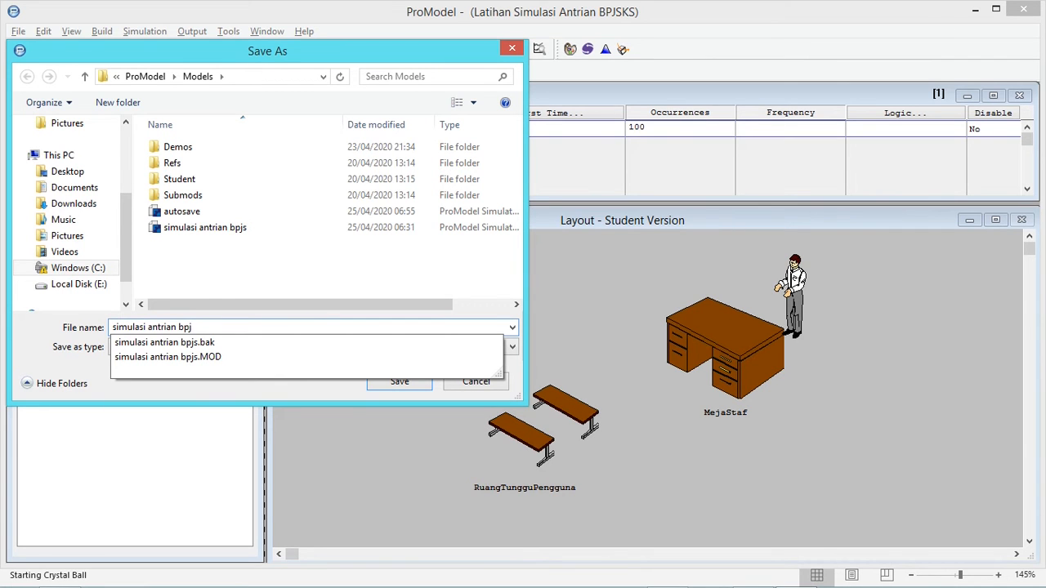
pyautogui.write('sks')
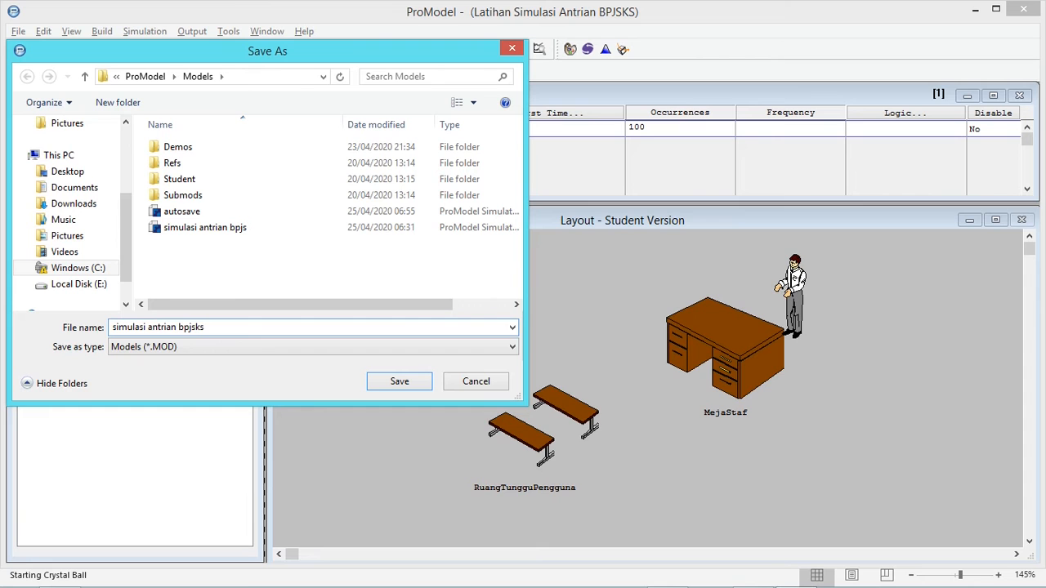
pyautogui.press('Home')
pyautogui.write('latihan')
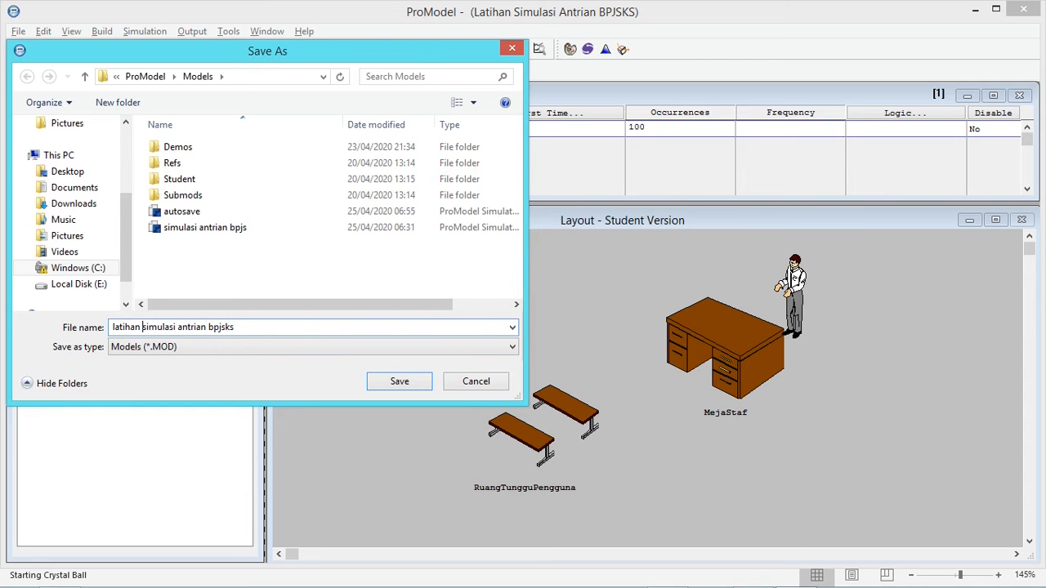
pyautogui.press('Return')
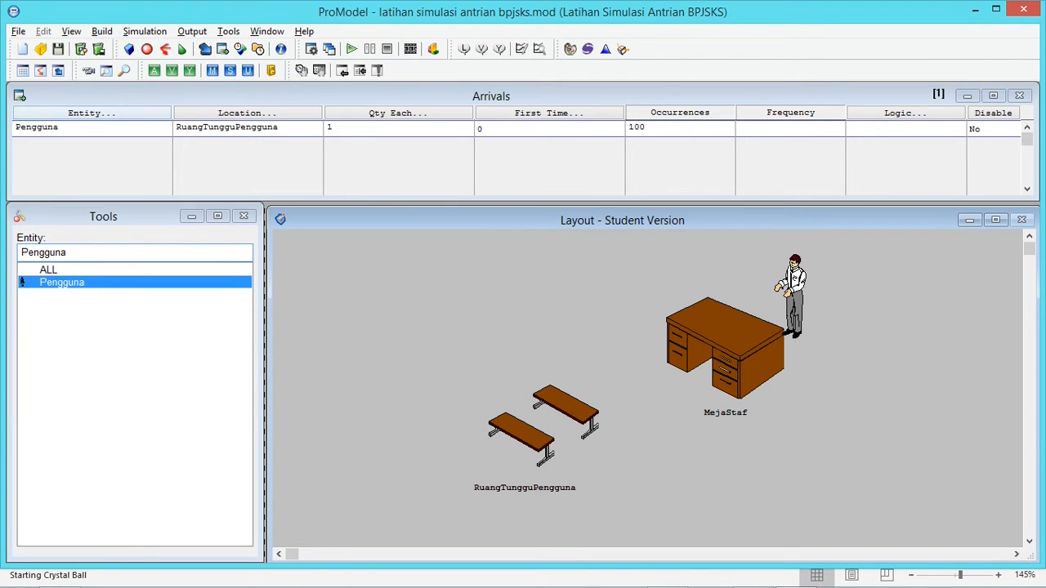
# Check the inter-arrival and service time columns in Excel, and create two user distributions in ProModel with the IDs WAK and WP
pyautogui.hotkey('alt', 'Tab')
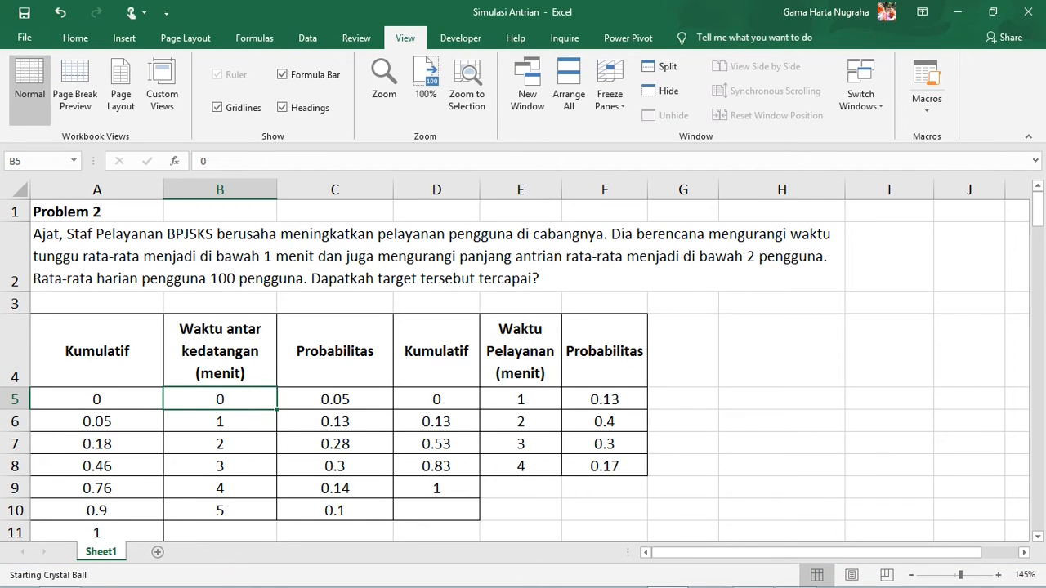
pyautogui.click(520, 351)
pyautogui.click(220, 351)
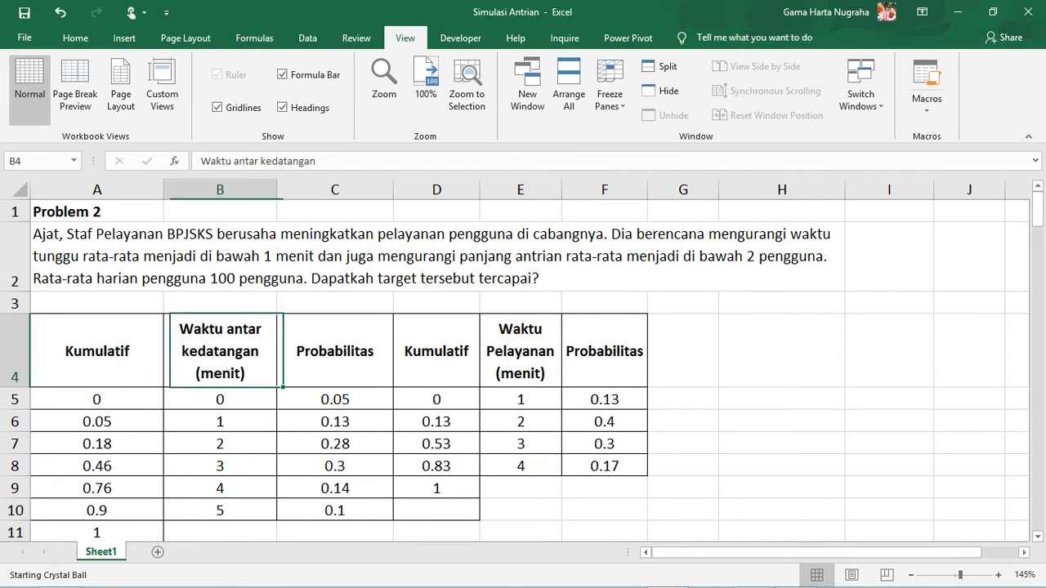
pyautogui.hotkey('alt', 'Tab')
pyautogui.click(789, 128)
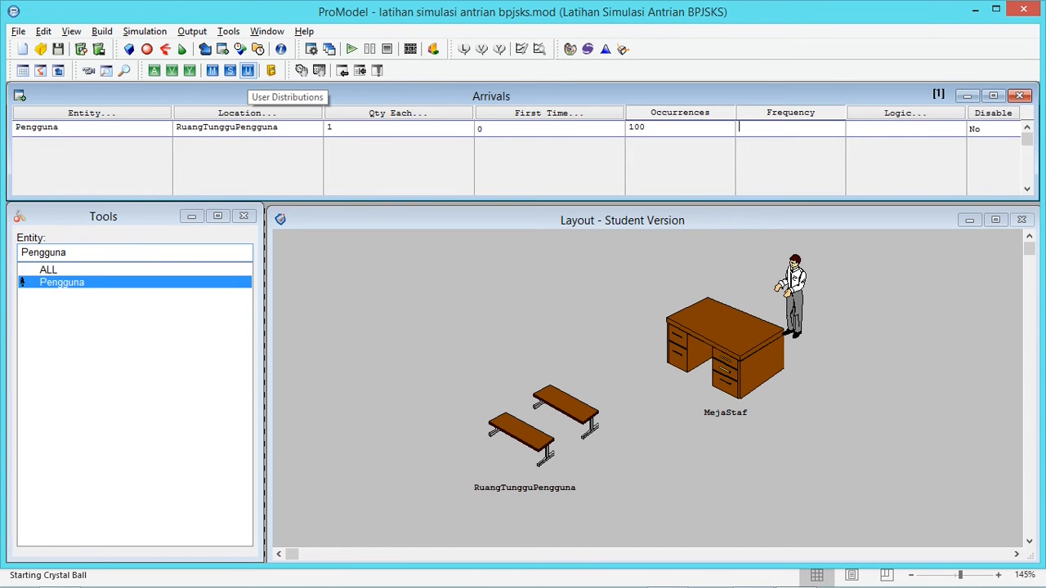
pyautogui.click(247, 70)
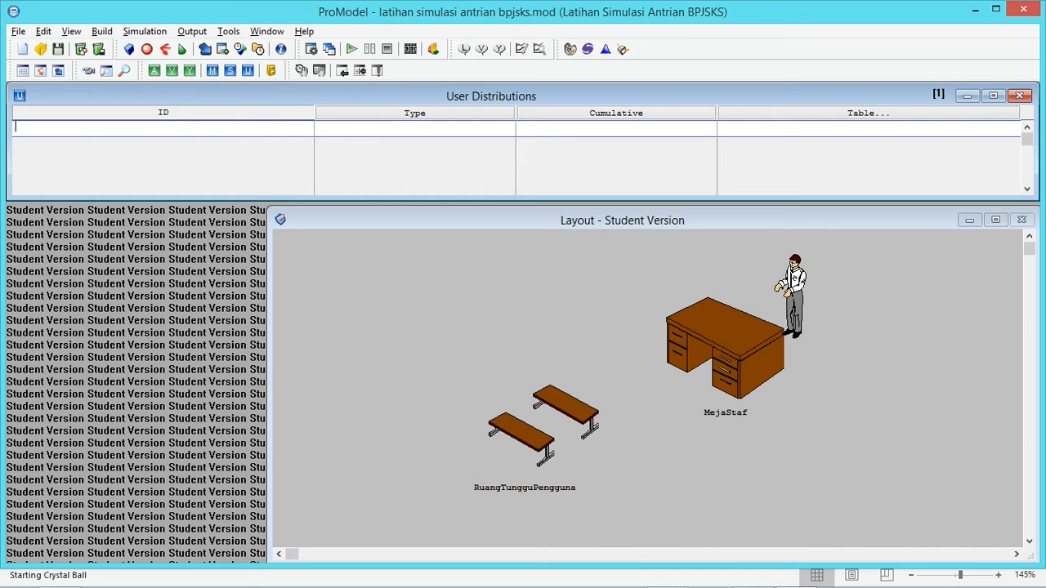
pyautogui.hotkey('alt', 'Tab')
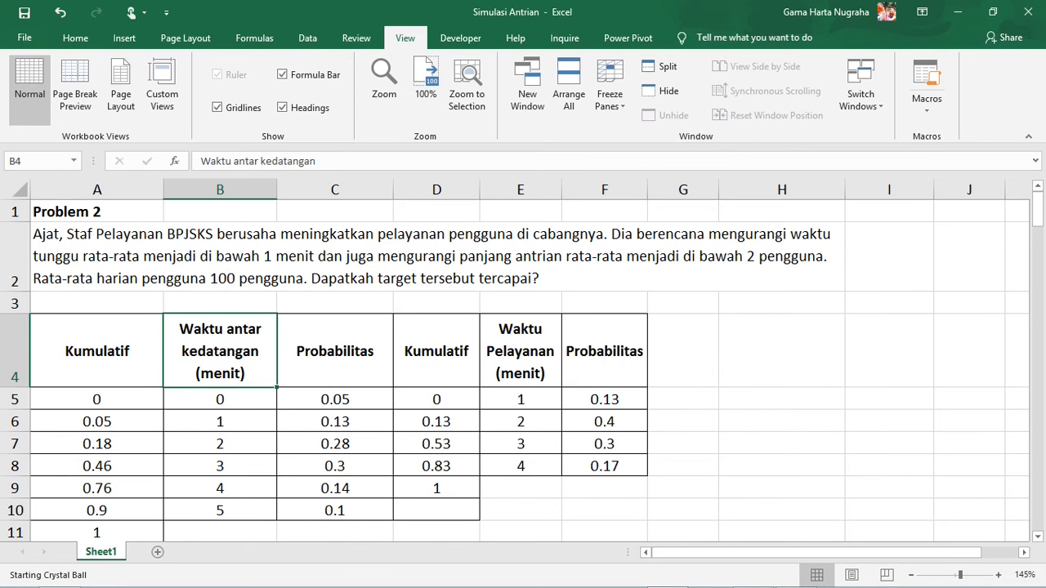
pyautogui.hotkey('alt', 'Tab')
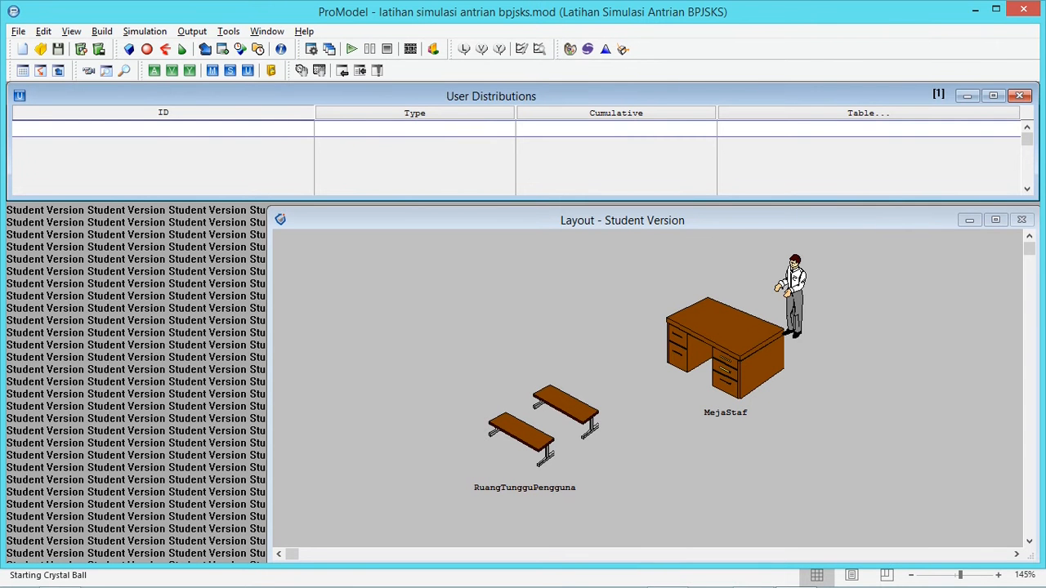
pyautogui.write('WAK')
pyautogui.press('Return')
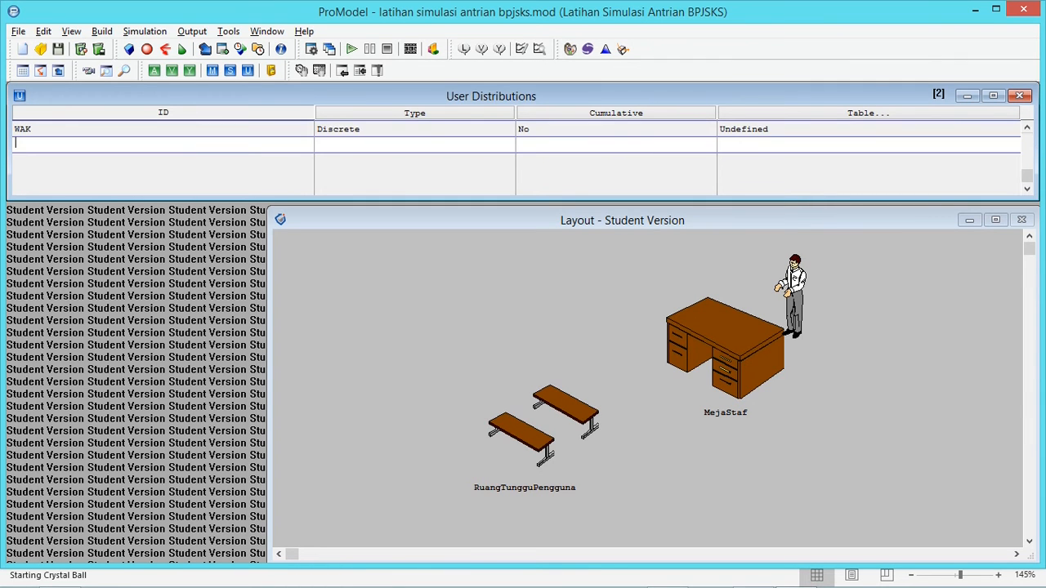
pyautogui.write('WP')
pyautogui.press('Up')
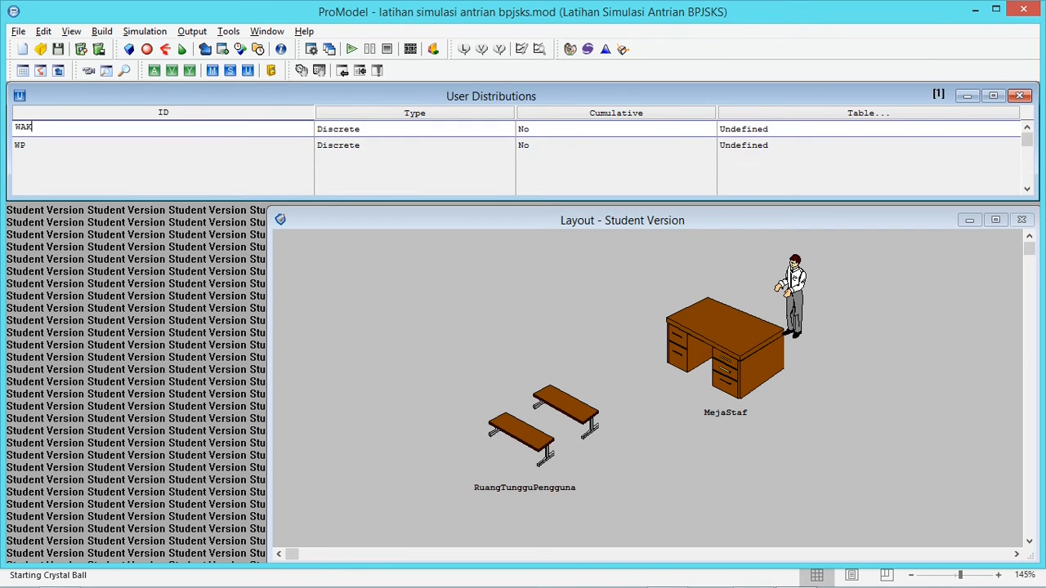
# Open the distribution table of WAK in the user distributions
pyautogui.press('Tab')
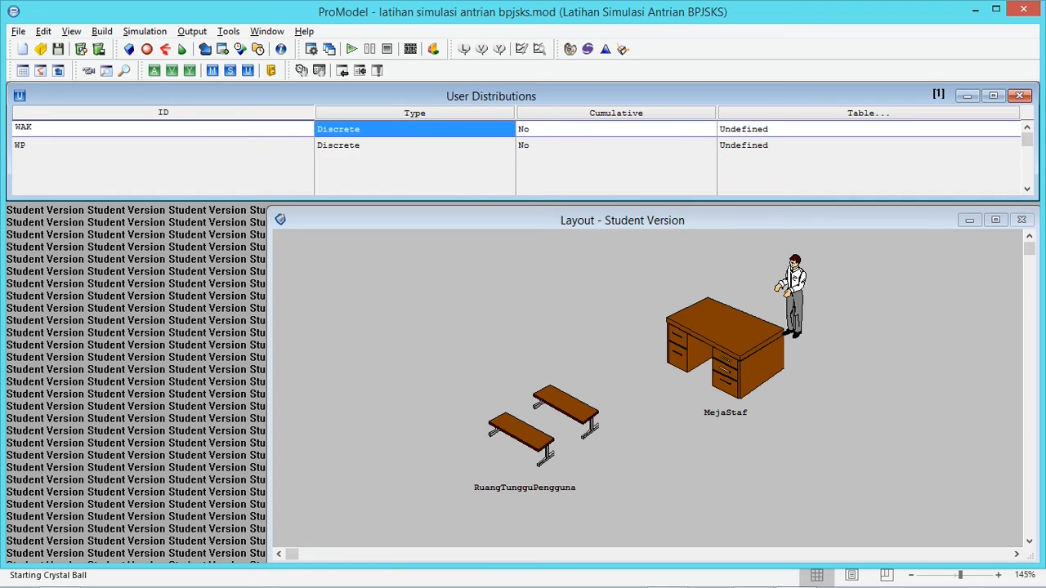
pyautogui.press('Tab')
pyautogui.press('Tab')
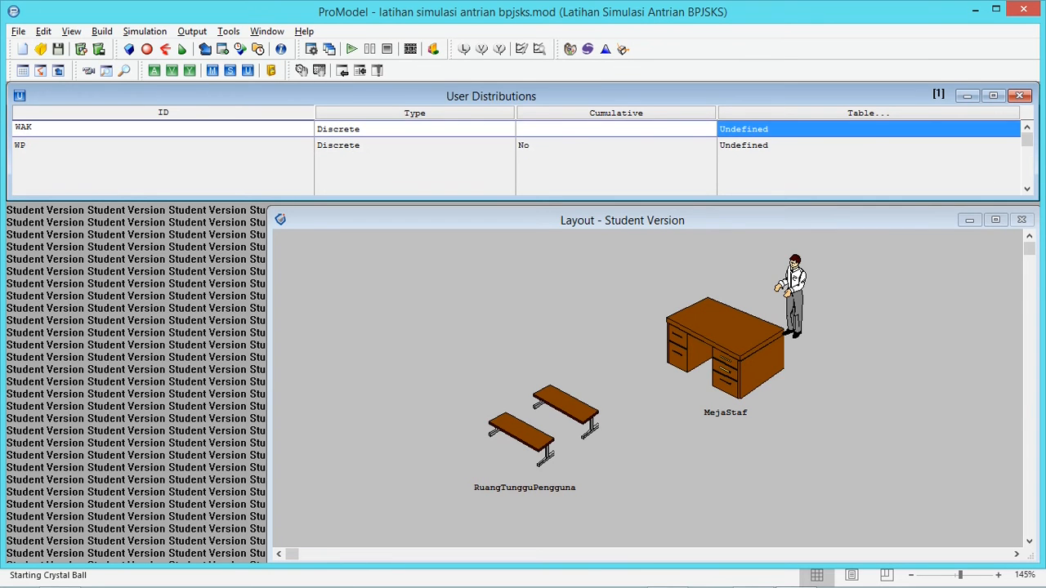
pyautogui.click(616, 145)
pyautogui.click(616, 129)
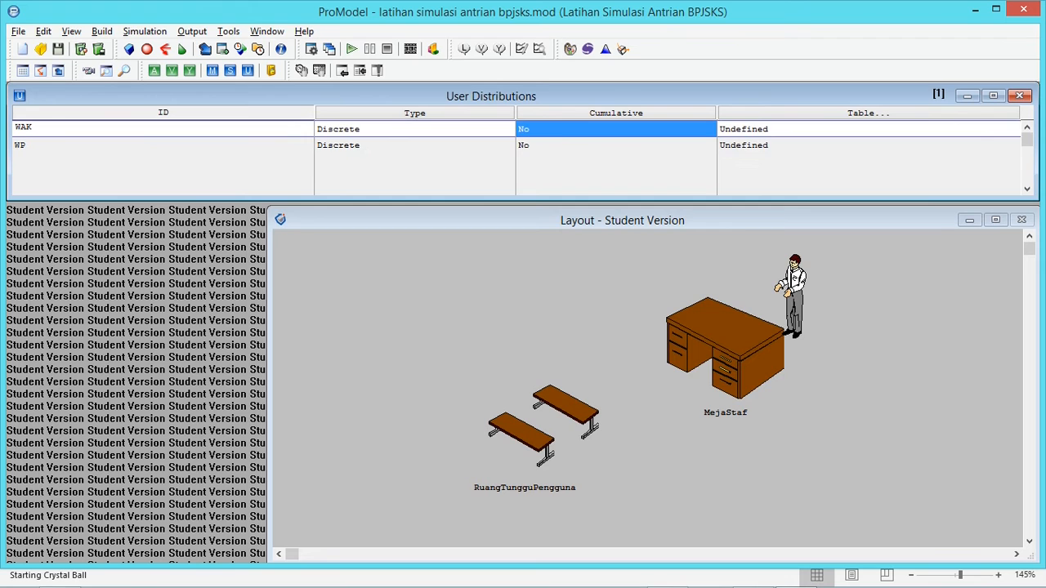
pyautogui.click(616, 146)
pyautogui.click(616, 129)
pyautogui.click(868, 130)
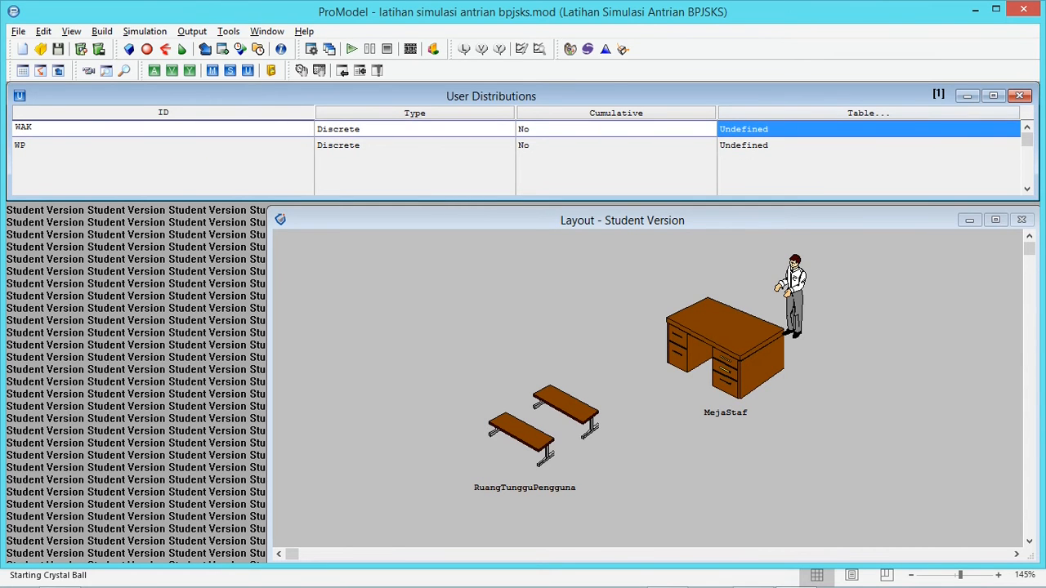
pyautogui.click(868, 114)
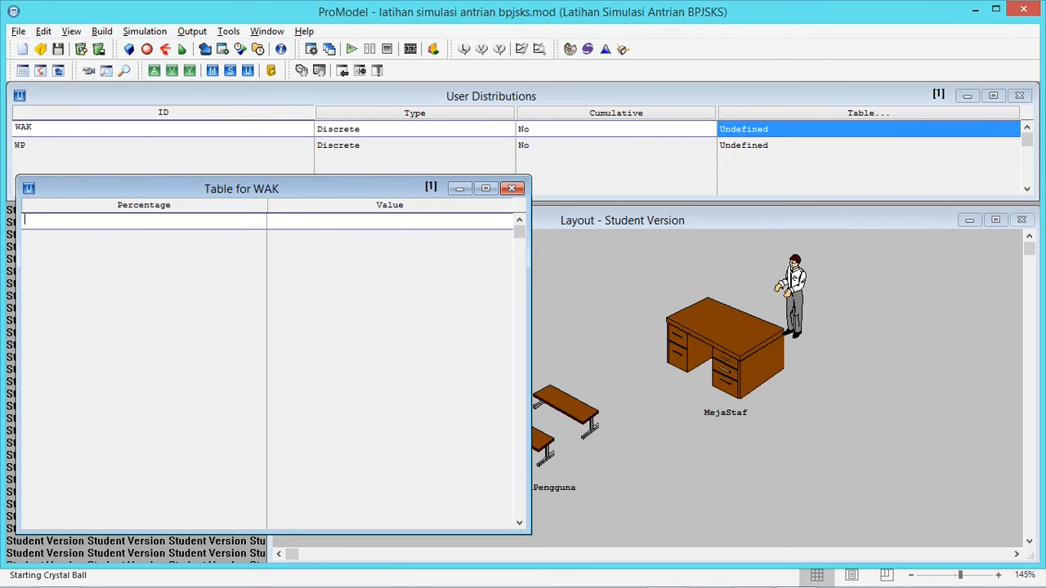
# Check the inter-arrival times in Excel and enter the values 0, 1, 2, 3, 4 and 5 in ProModel's WAK table
pyautogui.hotkey('alt', 'Tab')
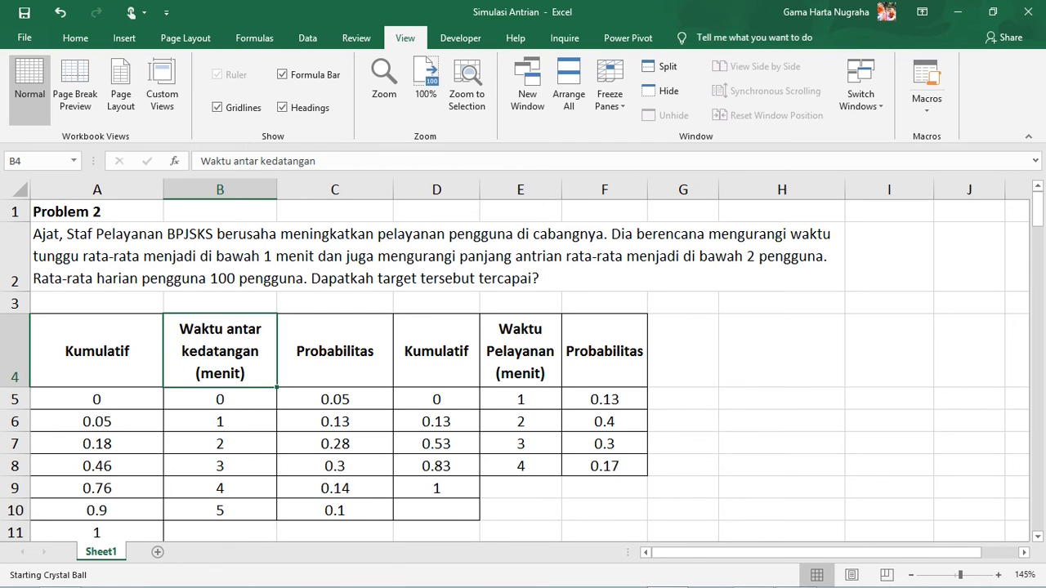
pyautogui.hotkey('alt', 'Tab')
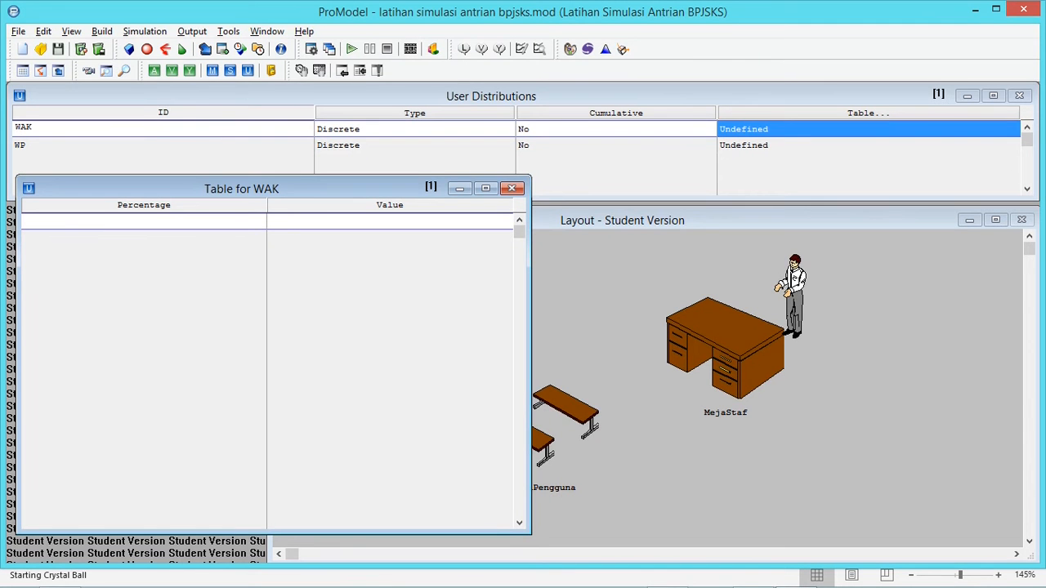
pyautogui.write('0')
pyautogui.press('Return')
pyautogui.write('1')
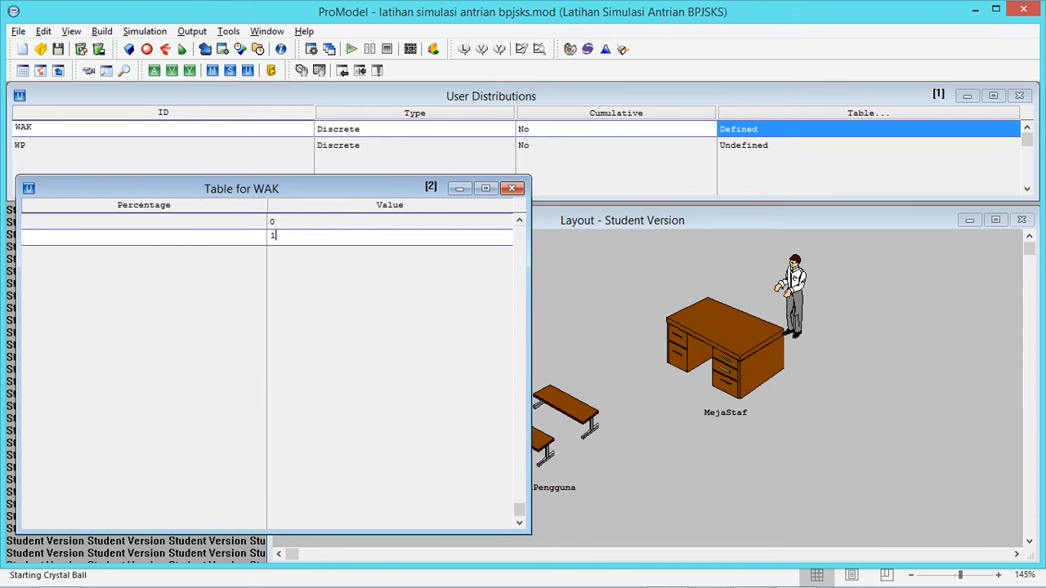
pyautogui.press('Return')
pyautogui.write('2')
pyautogui.press('Return')
pyautogui.write('3')
pyautogui.press('Return')
pyautogui.write('4')
pyautogui.press('Return')
pyautogui.write('5')
pyautogui.press('Return')
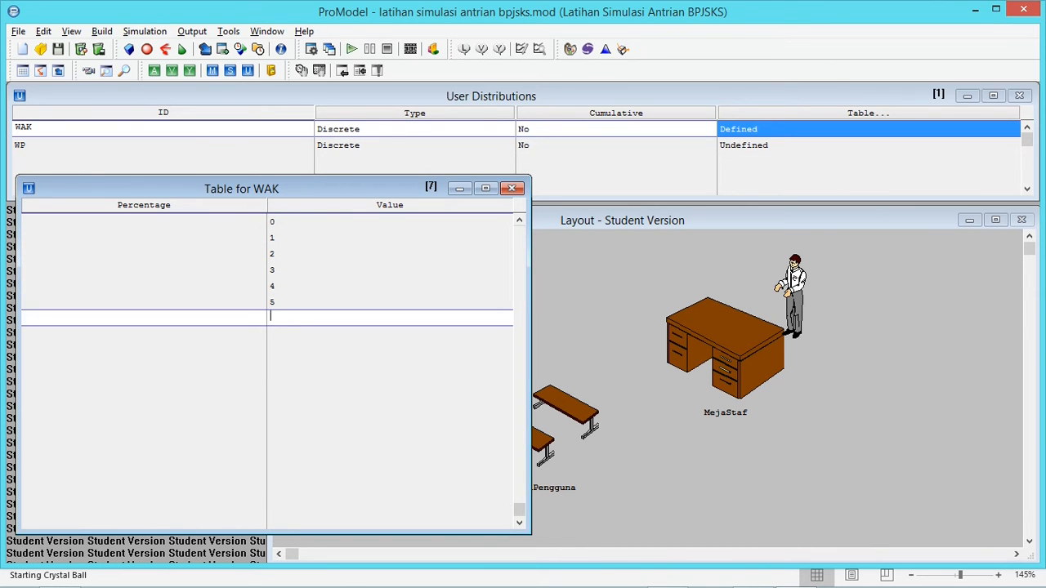
# Examine the Probabilitas values of the inter-arrival times in Excel, and return to the WAK table in ProModel
pyautogui.click(107, 221)
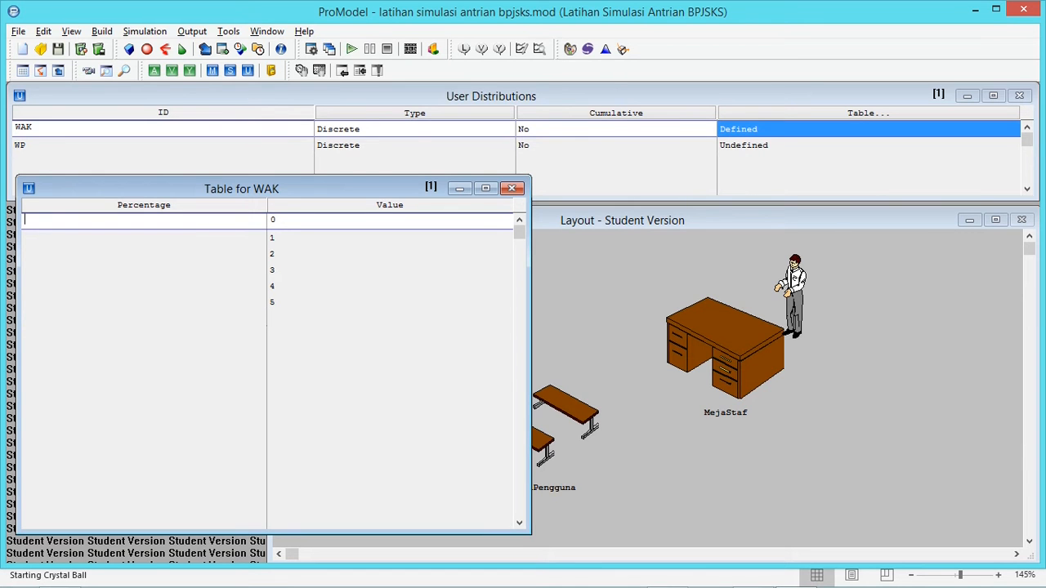
pyautogui.hotkey('alt', 'Tab')
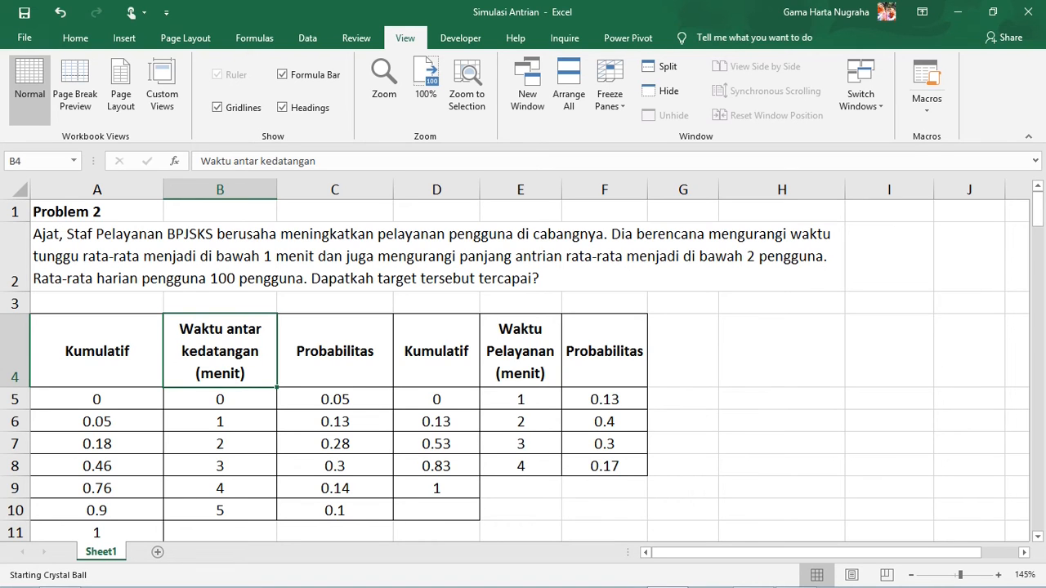
pyautogui.press('alt')
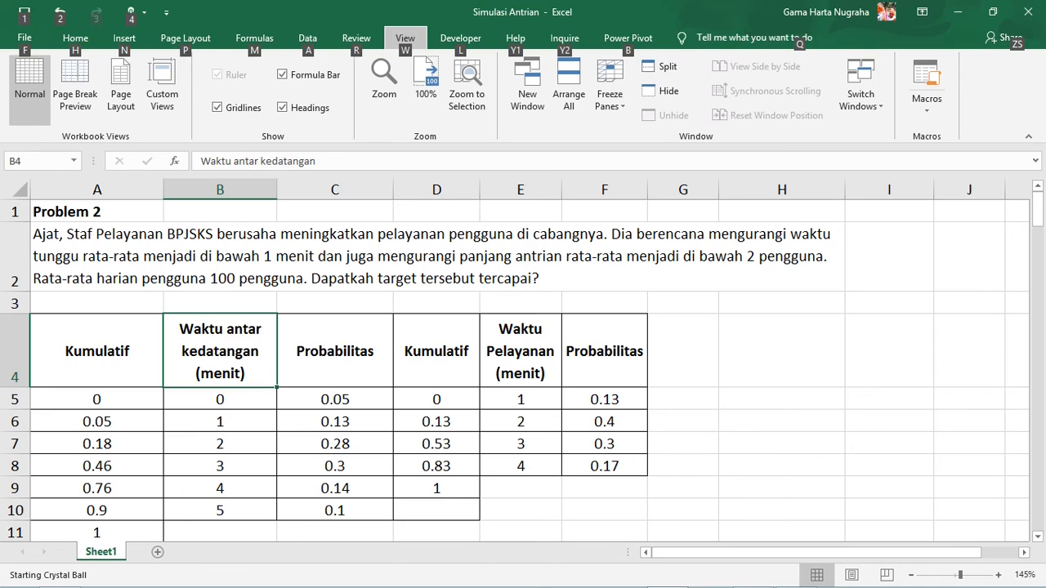
pyautogui.click(96, 399)
pyautogui.click(335, 399)
pyautogui.moveTo(335, 360); pyautogui.dragTo(335, 510)
pyautogui.moveTo(335, 400); pyautogui.dragTo(335, 488)
pyautogui.hotkey('shift', 'Up')
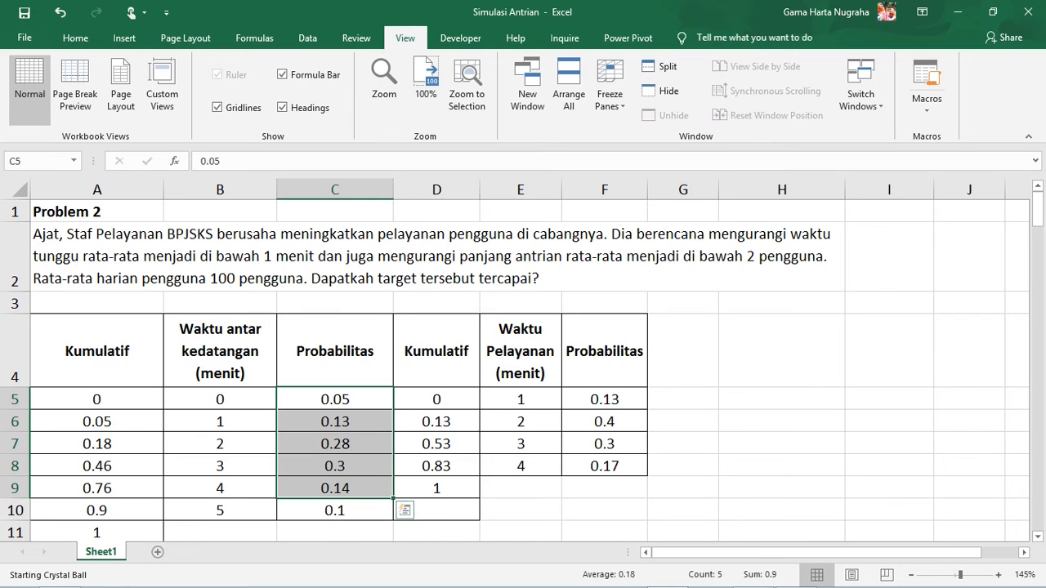
pyautogui.press('alt')
pyautogui.click(335, 510)
pyautogui.hotkey('alt', 'Tab')
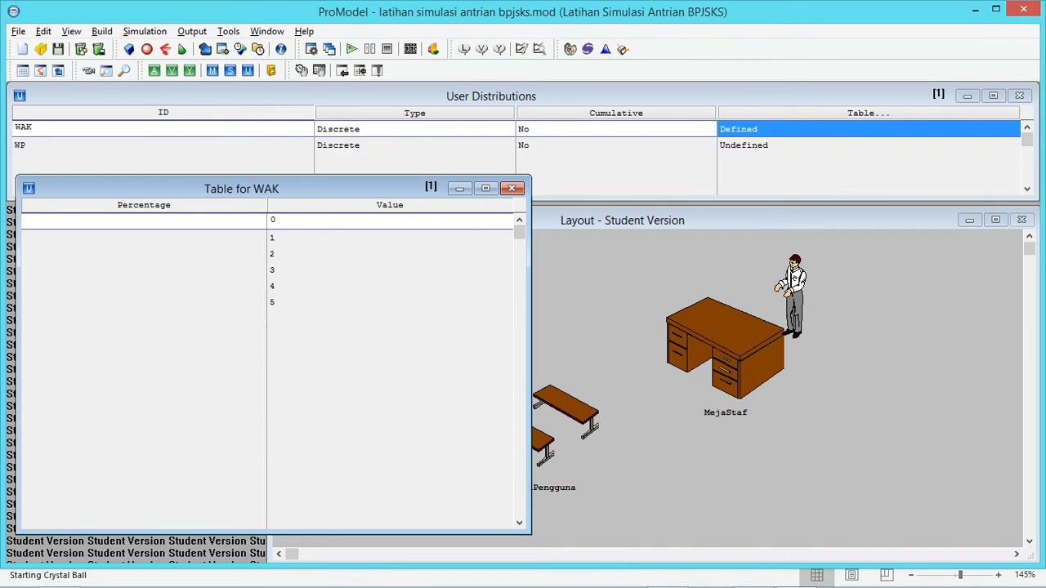
# Set the WAK percentages for values 0, 1 and 2 to 5, 13 and 28, checking the probabilities in Excel
pyautogui.write('0')
pyautogui.press('Return')
pyautogui.hotkey('alt', 'Tab')
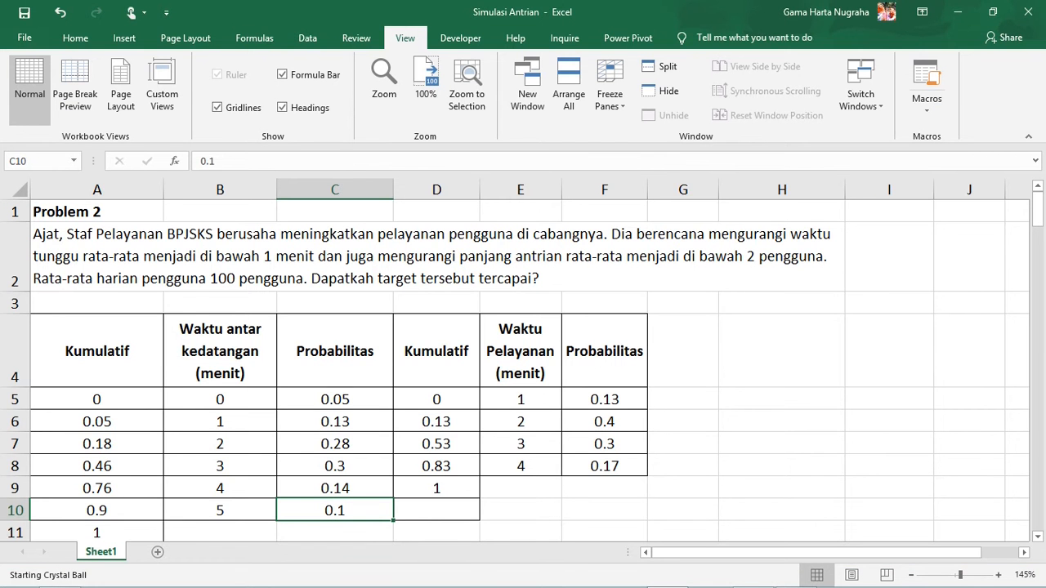
pyautogui.hotkey('alt', 'Tab')
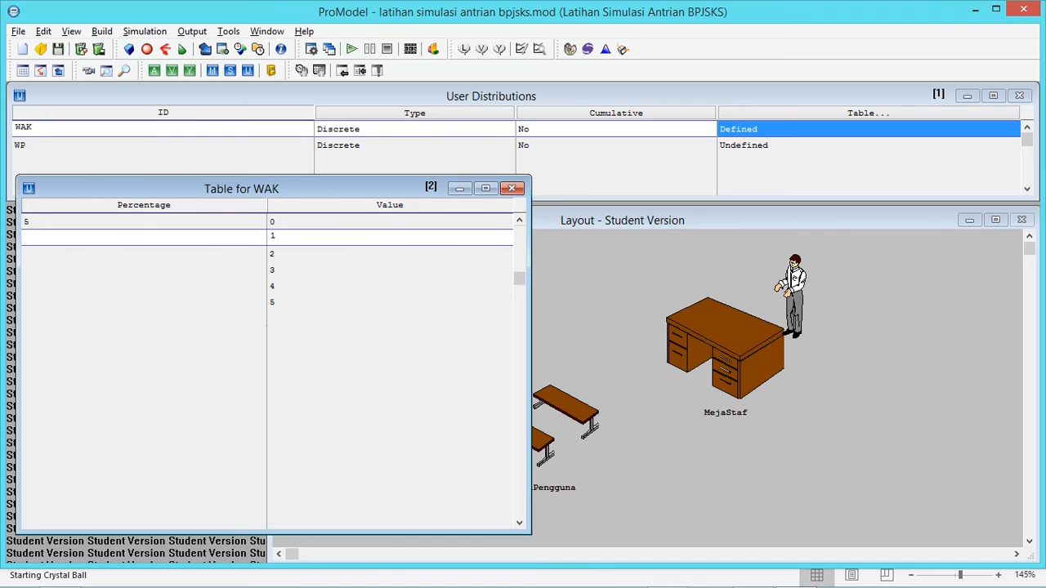
pyautogui.write('13')
pyautogui.press('Return')
pyautogui.hotkey('alt', 'Tab')
pyautogui.hotkey('alt', 'Tab')
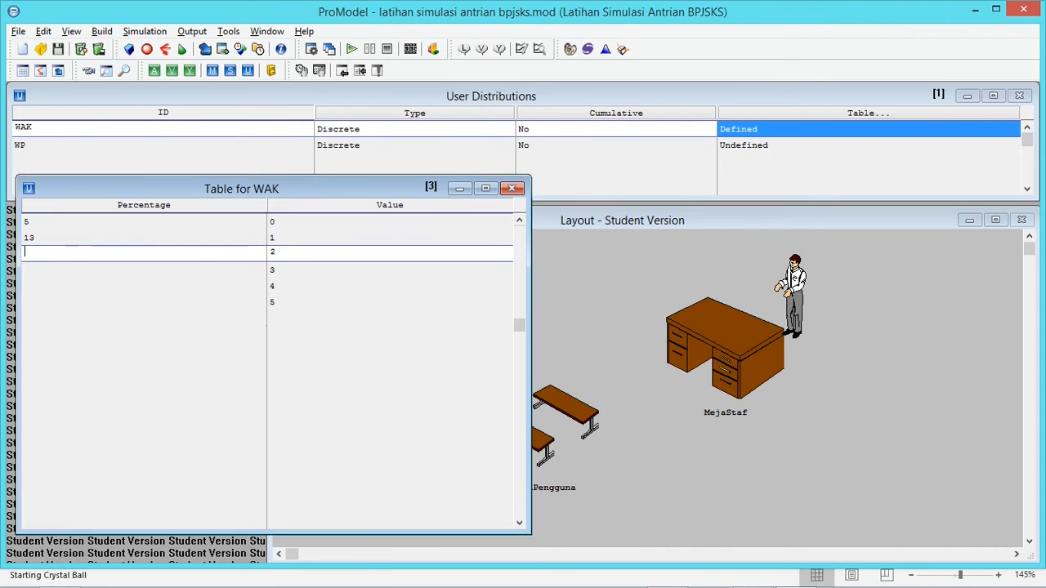
pyautogui.write('28')
pyautogui.press('Return')
# Set the WAK percentages for values 3, 4 and 5 to 30, 14 and 10 from the Excel probabilities, and save the model
pyautogui.hotkey('alt', 'Tab')
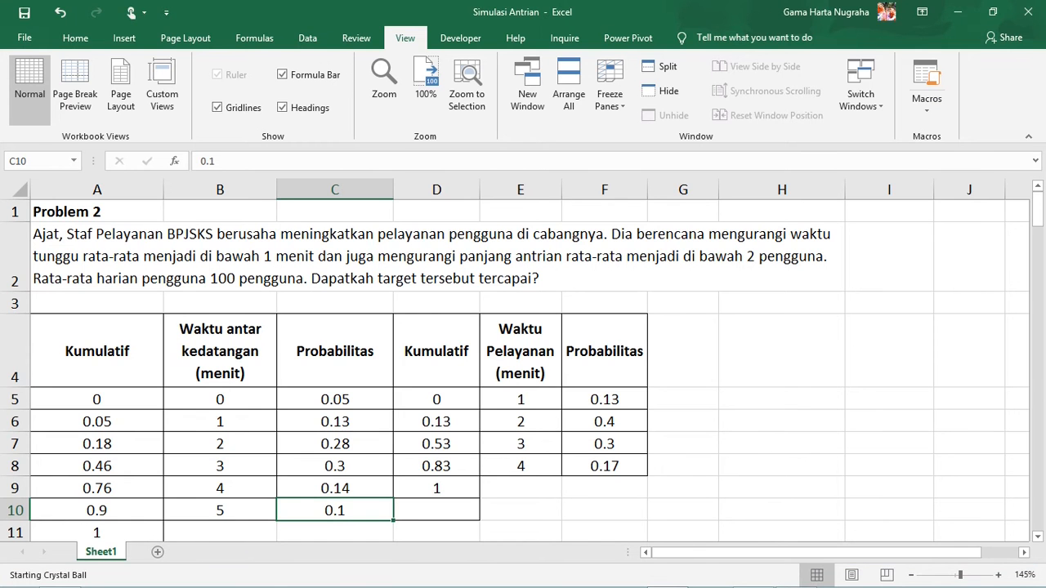
pyautogui.hotkey('alt', 'Tab')
pyautogui.press('Down')
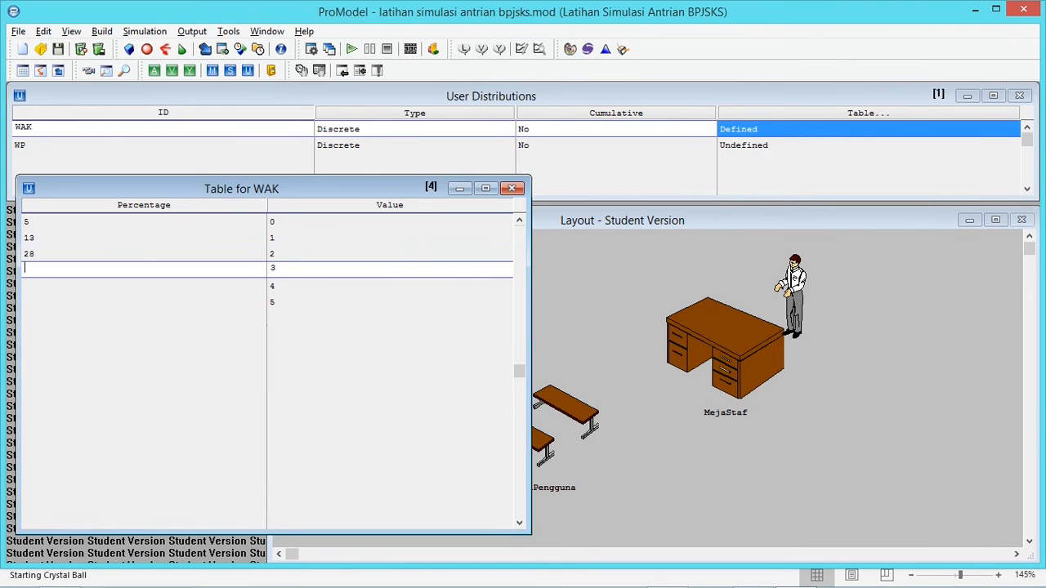
pyautogui.write('30')
pyautogui.press('Down')
pyautogui.hotkey('alt', 'Tab')
pyautogui.hotkey('alt', 'Tab')
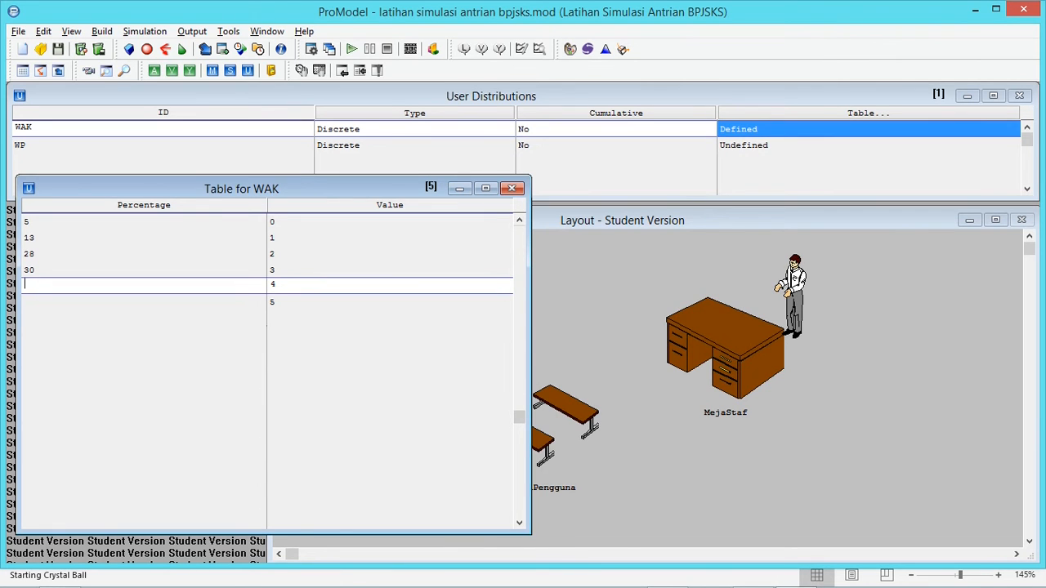
pyautogui.write('14')
pyautogui.press('Down')
pyautogui.write('10')
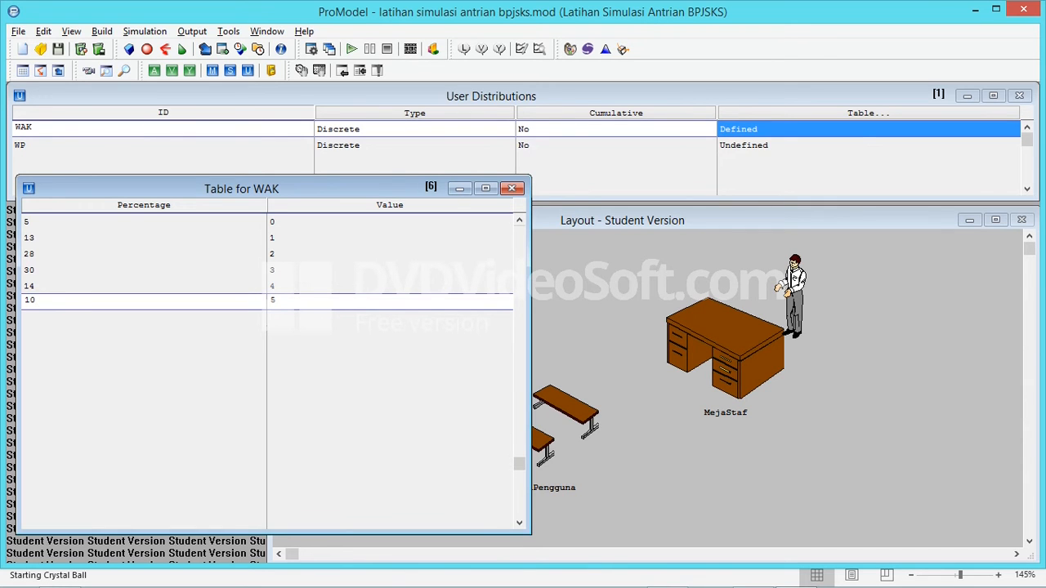
pyautogui.click(58, 49)
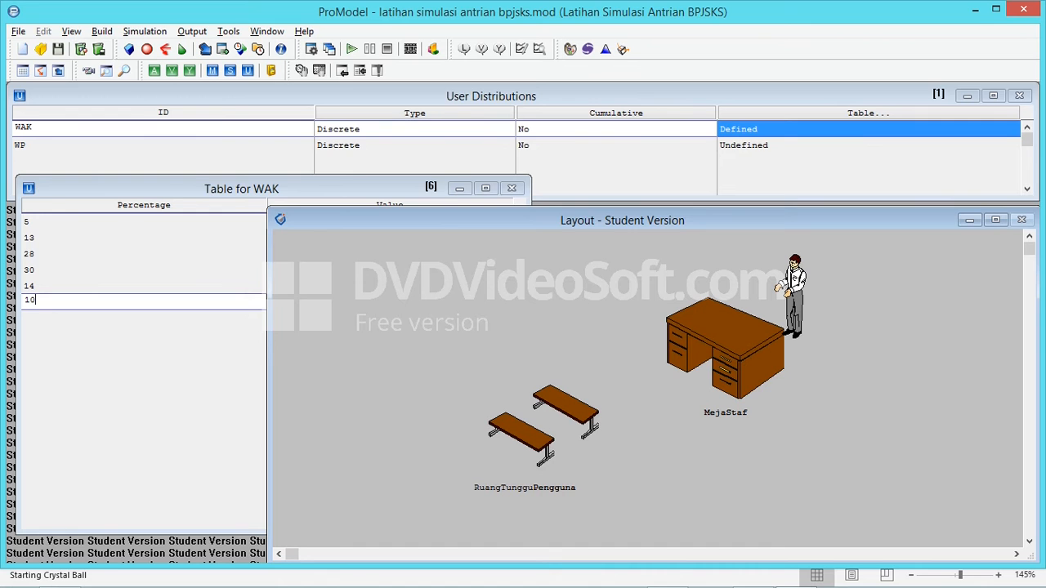
# Open WP's distribution table, check the service times in Excel, and enter the values 1, 2, 3 and 4
pyautogui.click(817, 145)
pyautogui.click(868, 112)
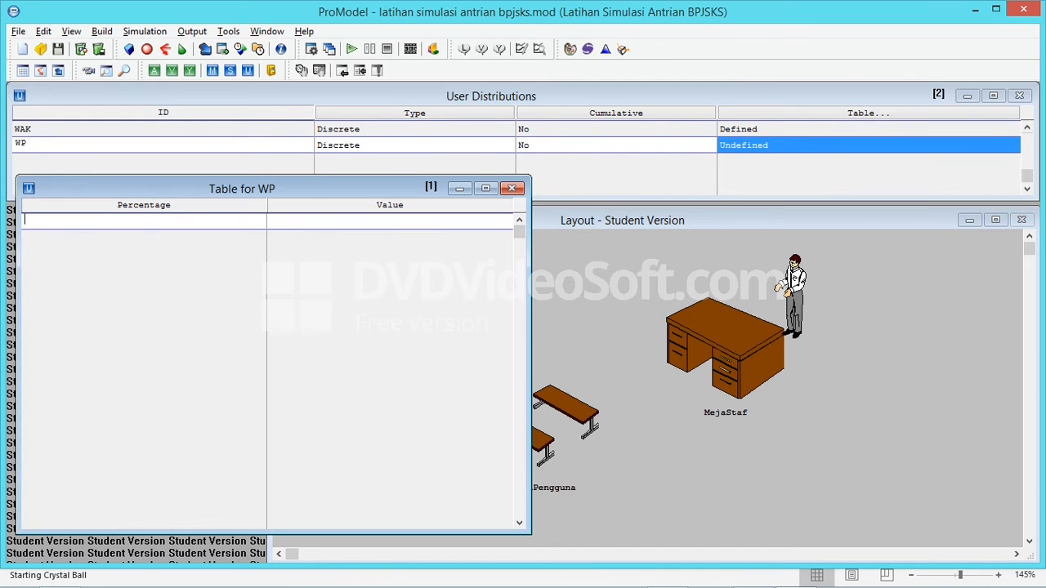
pyautogui.hotkey('alt', 'Tab')
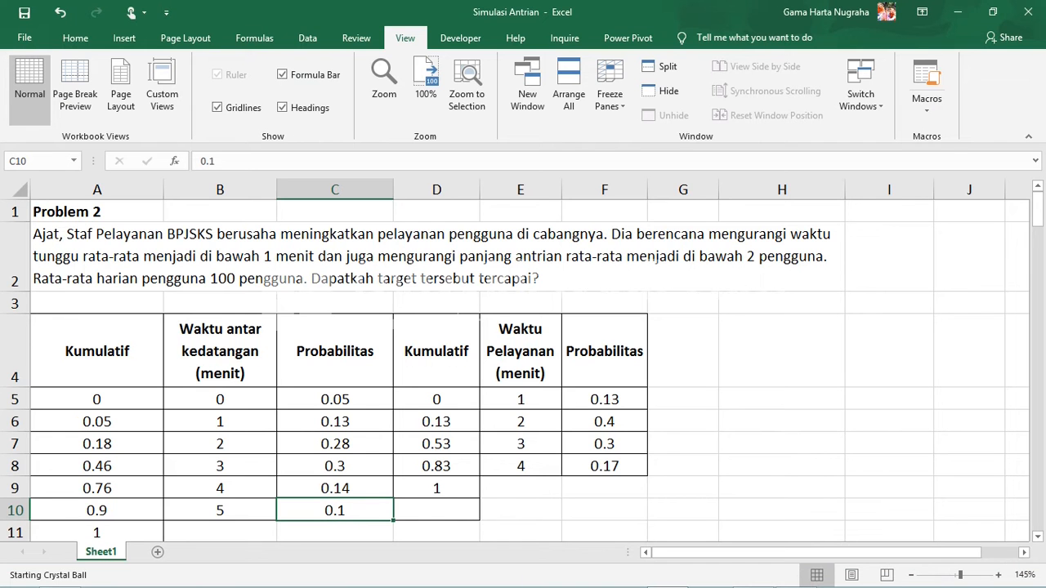
pyautogui.hotkey('alt', 'Tab')
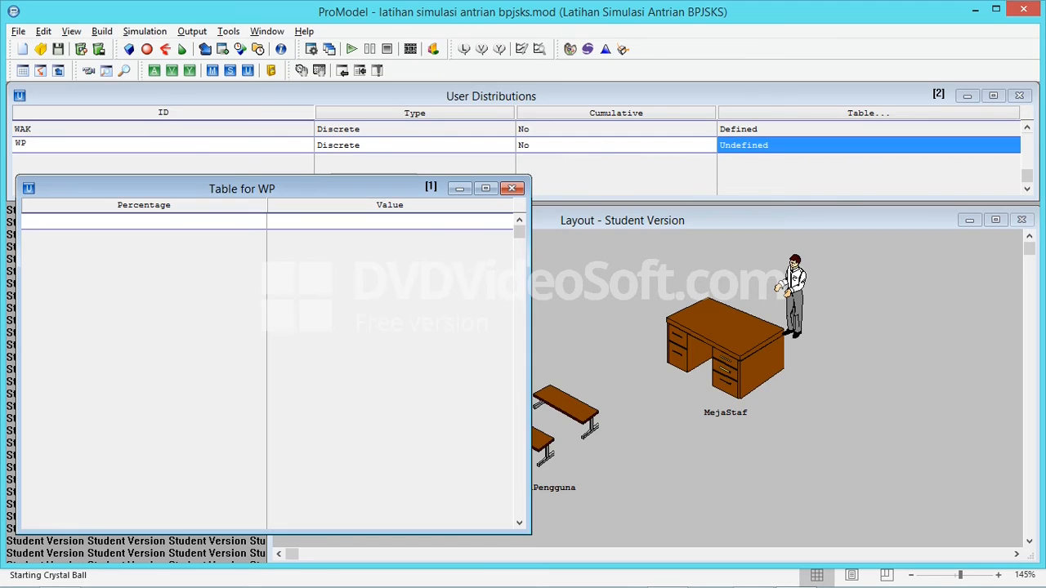
pyautogui.write('1')
pyautogui.press('Return')
pyautogui.write('2')
pyautogui.press('Return')
pyautogui.write('3')
pyautogui.press('Return')
pyautogui.write('4')
pyautogui.press('Return')
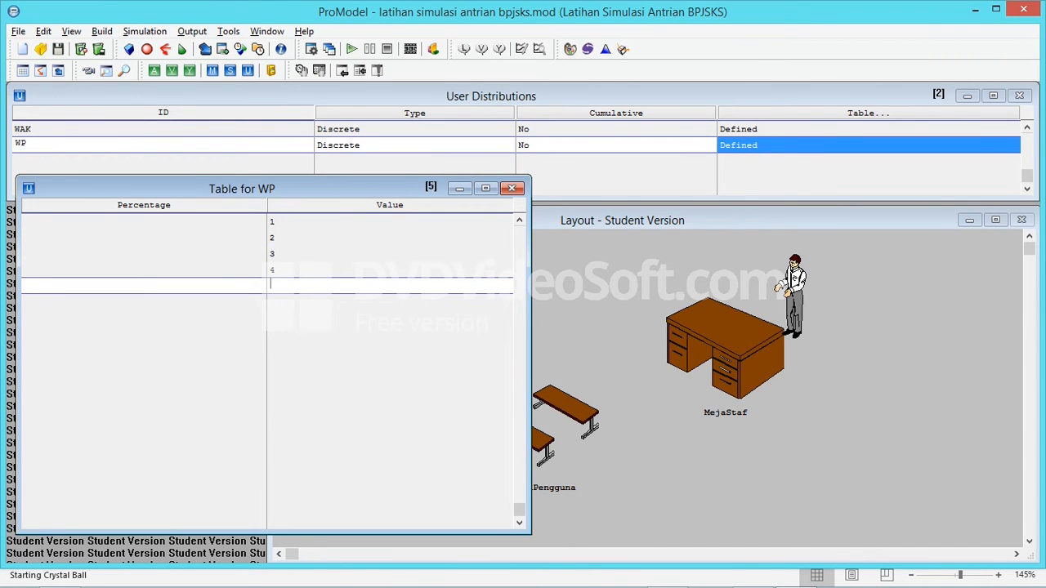
# Check the service time probabilities in Excel and set the WP percentages for values 1 and 2 to 13 and 40
pyautogui.press('Up')
pyautogui.press('Up')
pyautogui.press('Up')
pyautogui.press('Up')
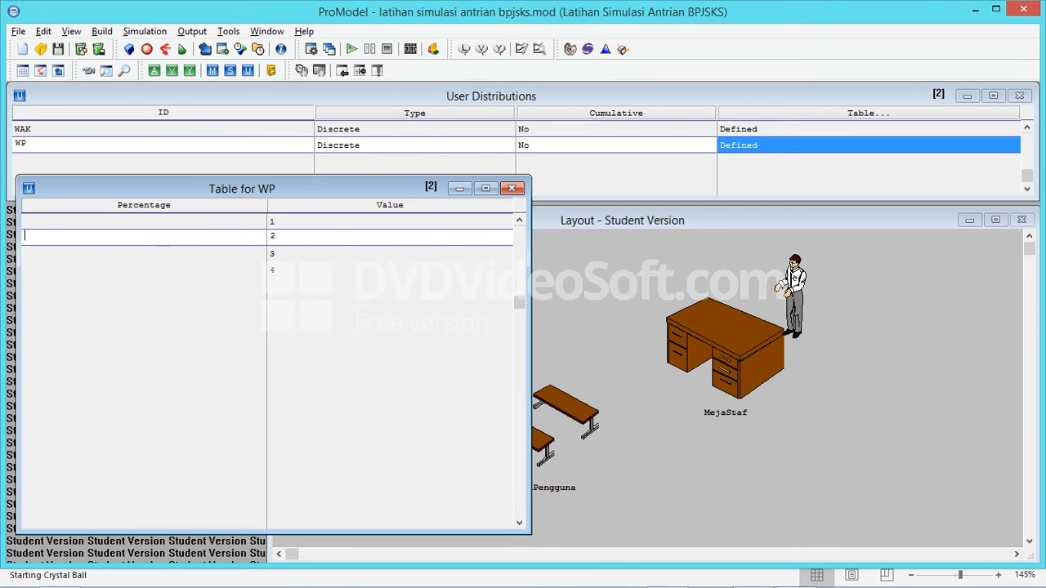
pyautogui.hotkey('alt', 'Tab')
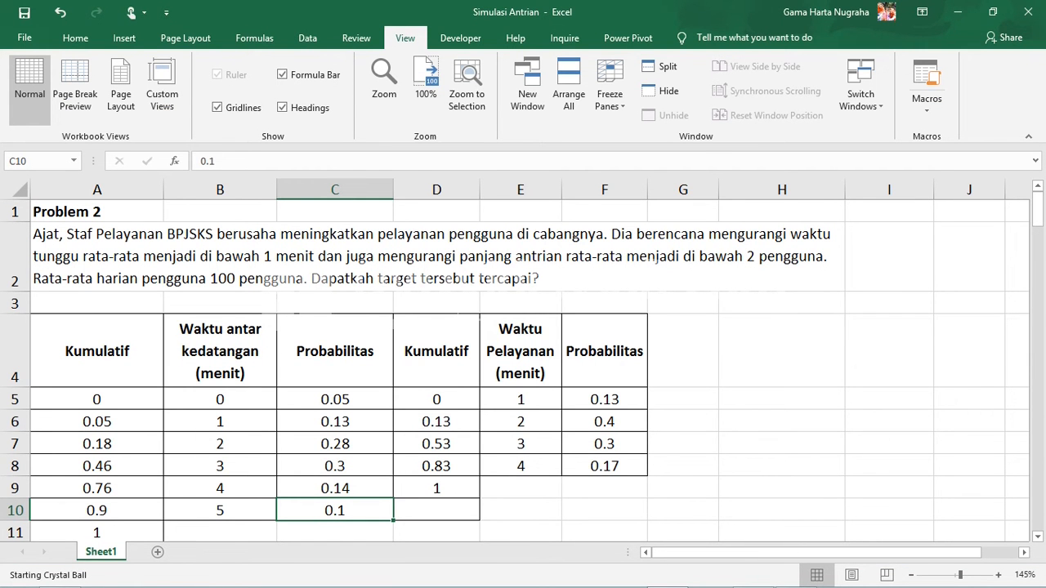
pyautogui.hotkey('alt', 'Tab')
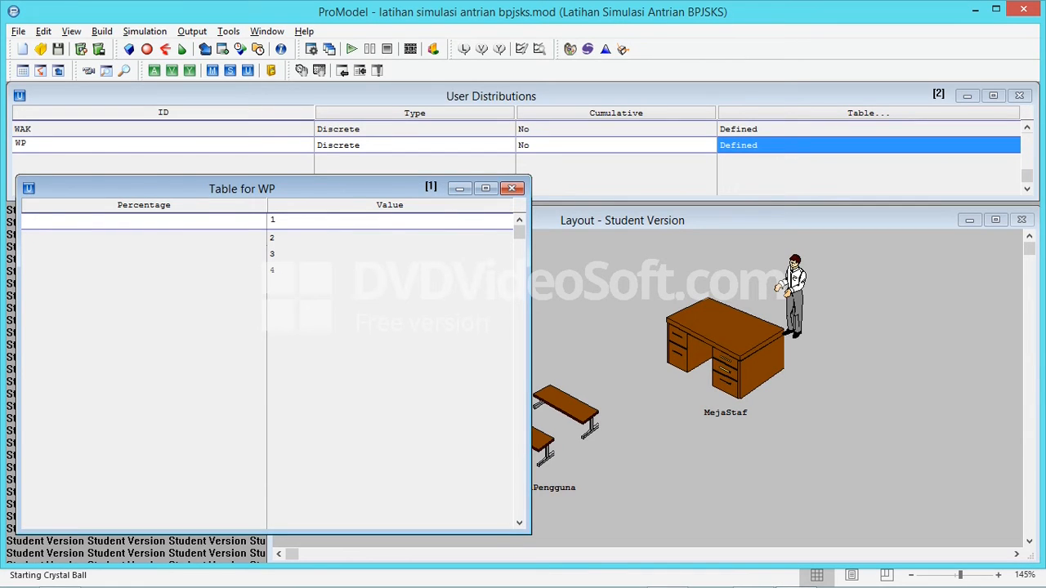
pyautogui.write('13')
pyautogui.press('Return')
pyautogui.write('40')
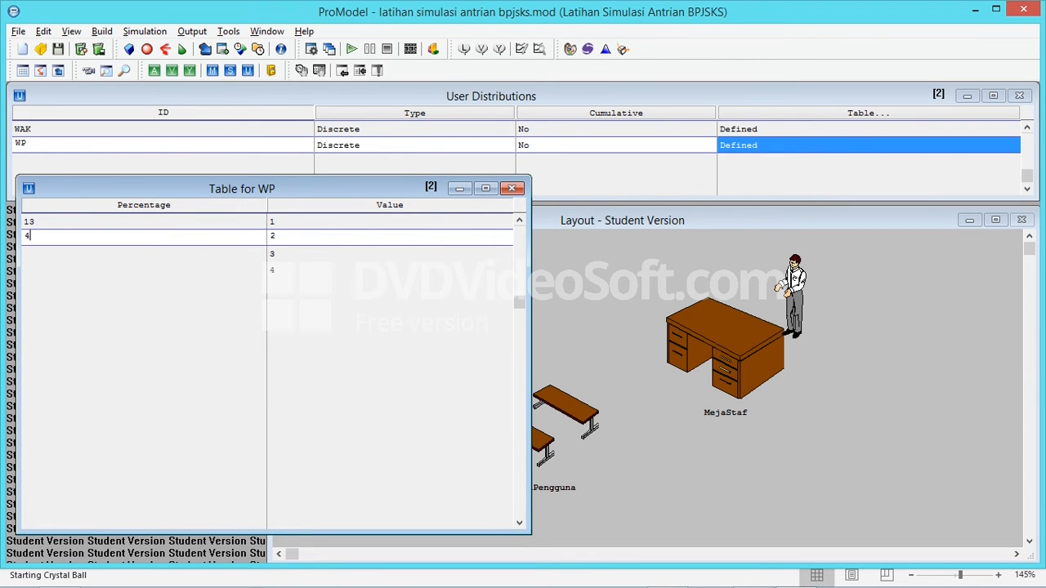
pyautogui.press('Return')
pyautogui.press('Return')
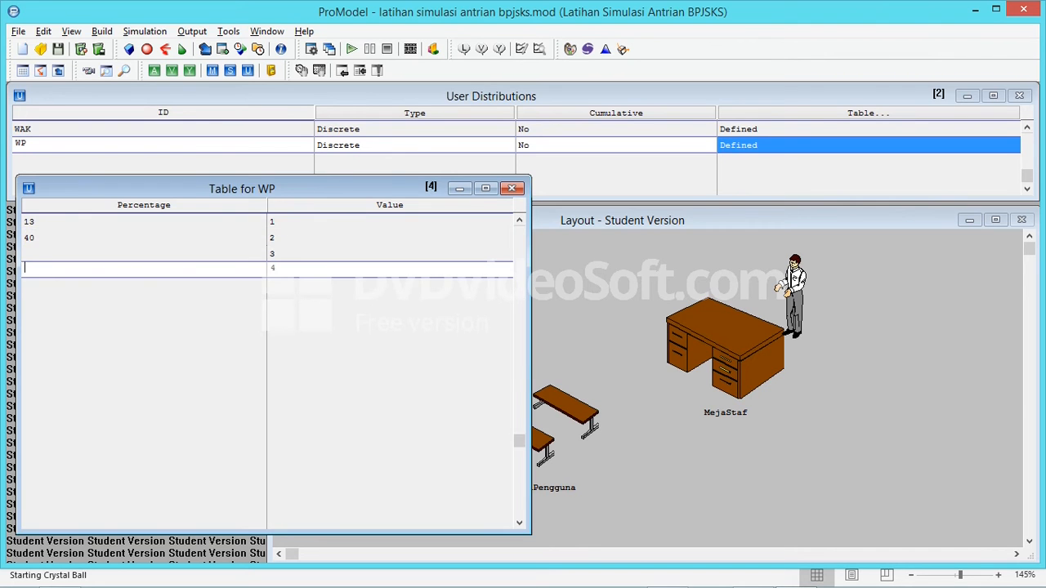
# Set the WP percentages for values 3 and 4 to 30 and 17 from the Excel probabilities, and save the model
pyautogui.hotkey('alt', 'Tab')
pyautogui.hotkey('alt', 'Tab')
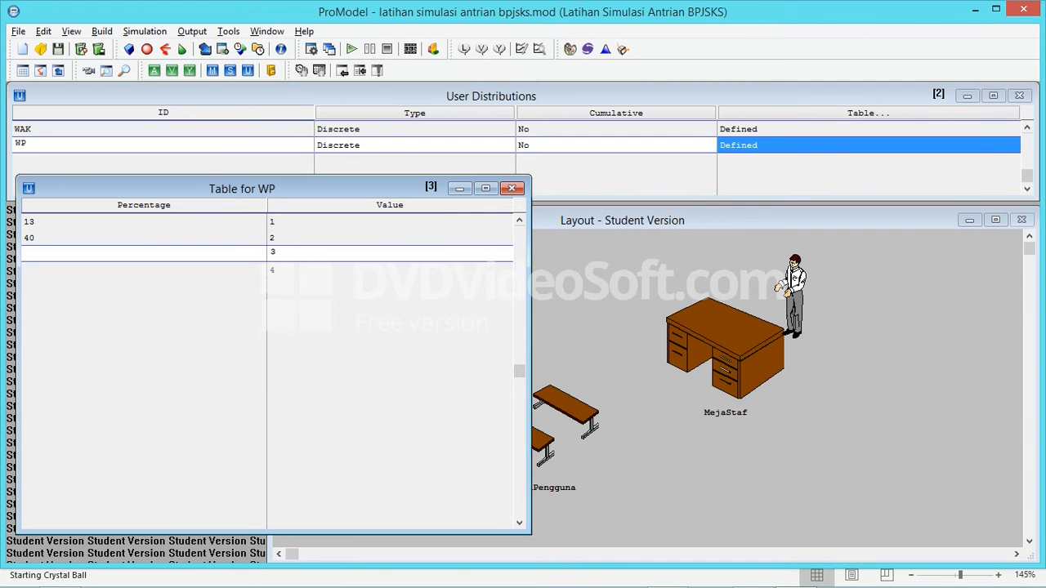
pyautogui.write('30')
pyautogui.press('Return')
pyautogui.write('17')
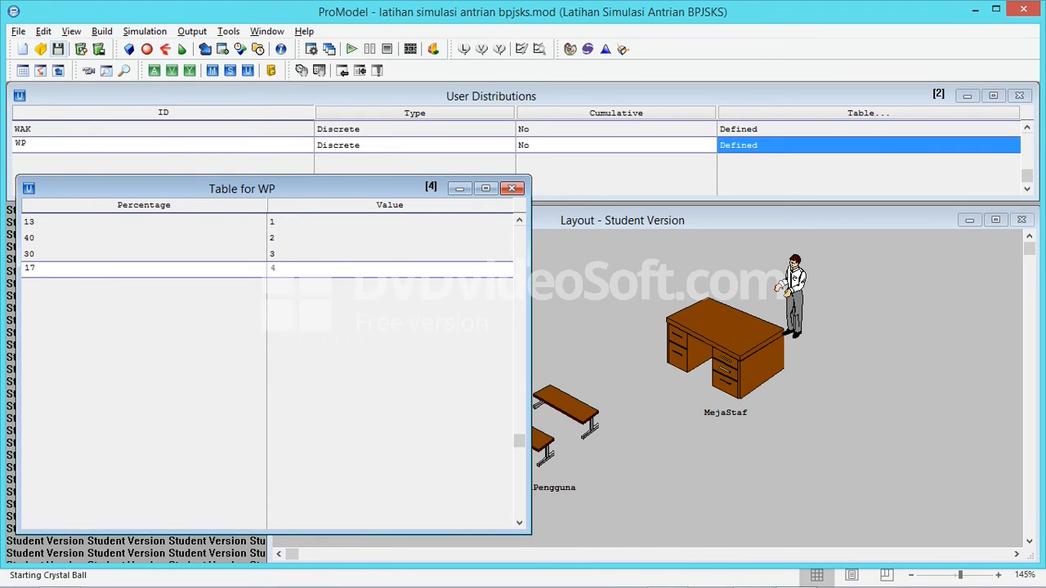
pyautogui.click(58, 49)
pyautogui.click(868, 129)
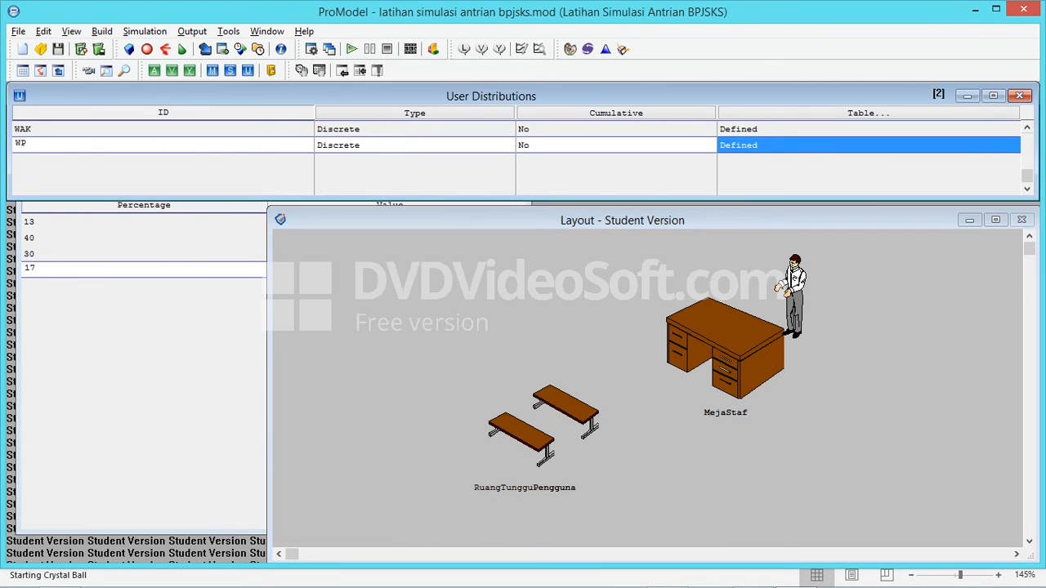
pyautogui.click(868, 145)
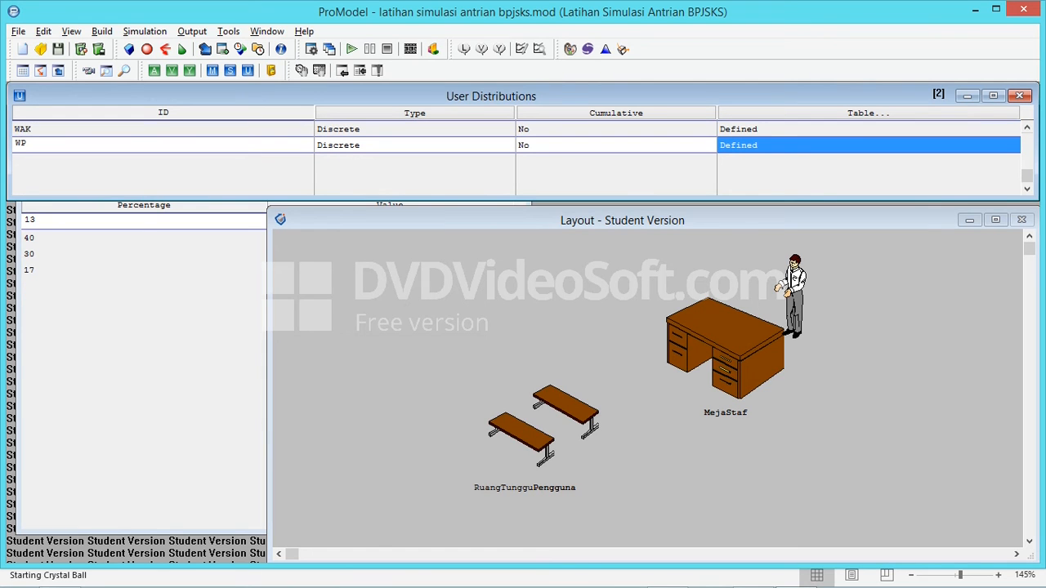
# Reopen WAK's distribution table and compare its percentages and values with the inter-arrival probabilities in Excel
pyautogui.click(636, 129)
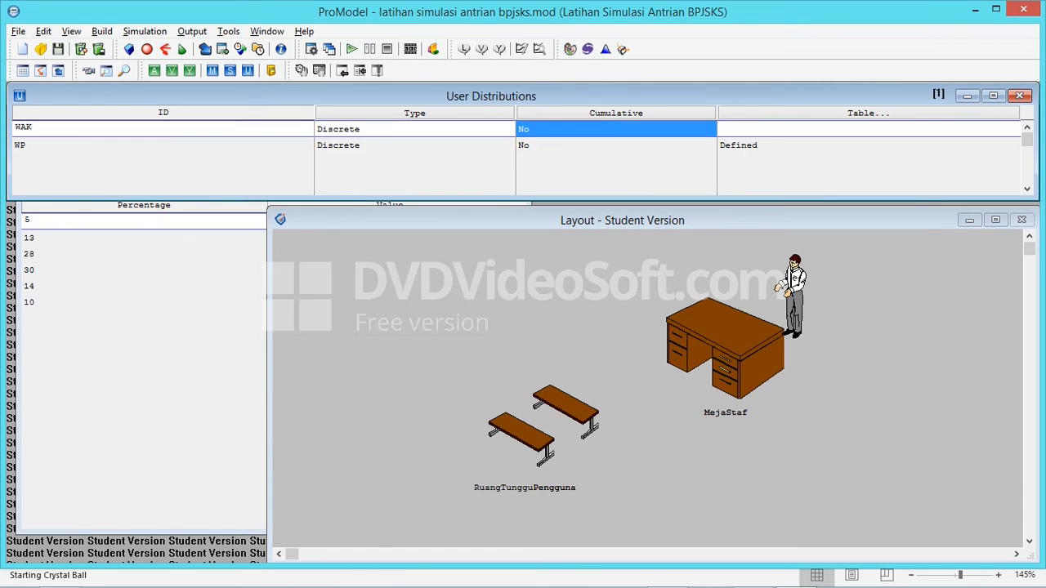
pyautogui.click(784, 129)
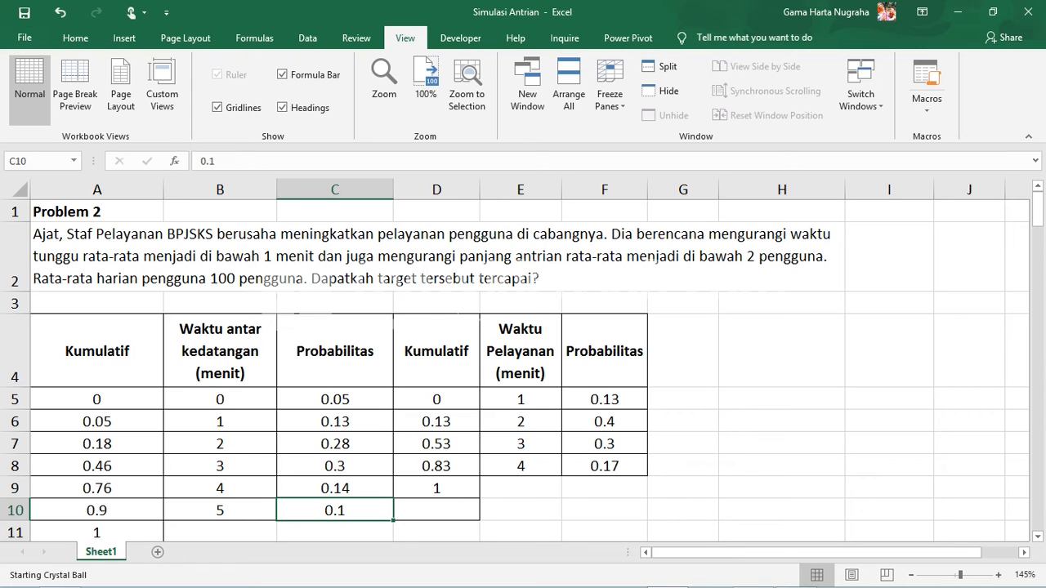
pyautogui.hotkey('alt', 'Tab')
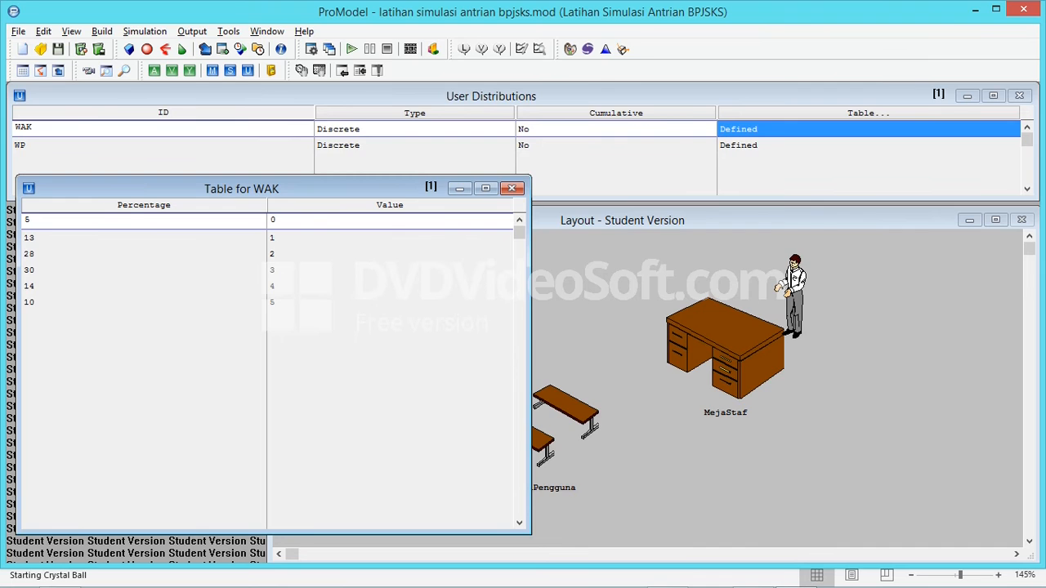
pyautogui.hotkey('alt', 'Tab')
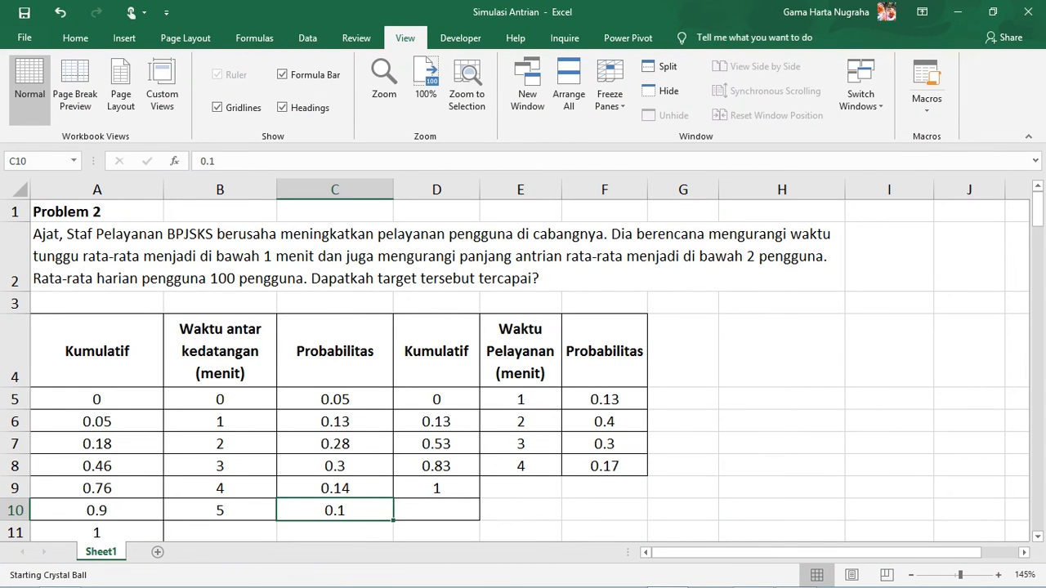
pyautogui.hotkey('alt', 'Tab')
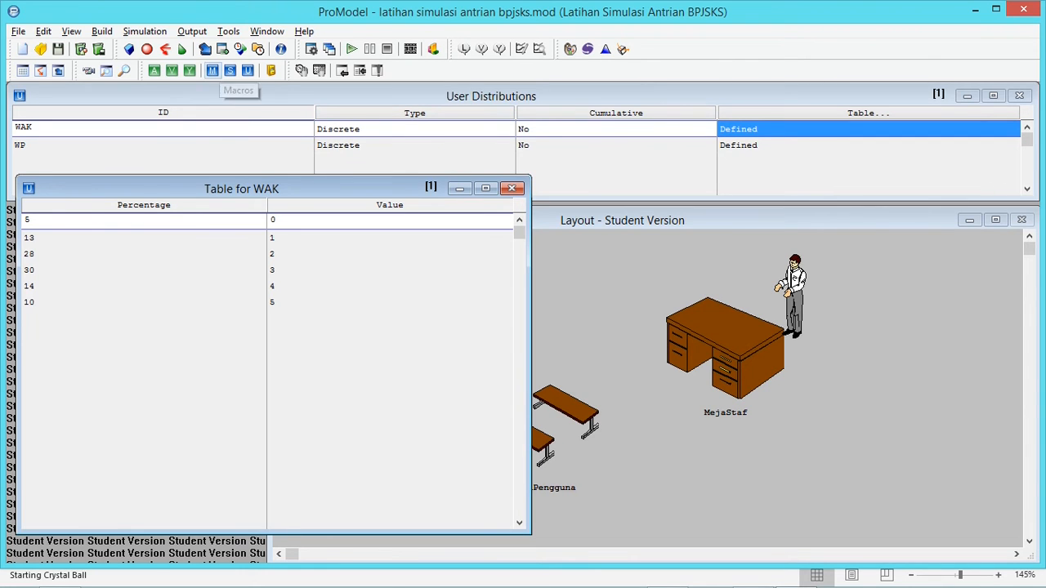
# In the Pengguna arrival record, set the frequency to WAK()min using the WAK user distribution
pyautogui.click(222, 49)
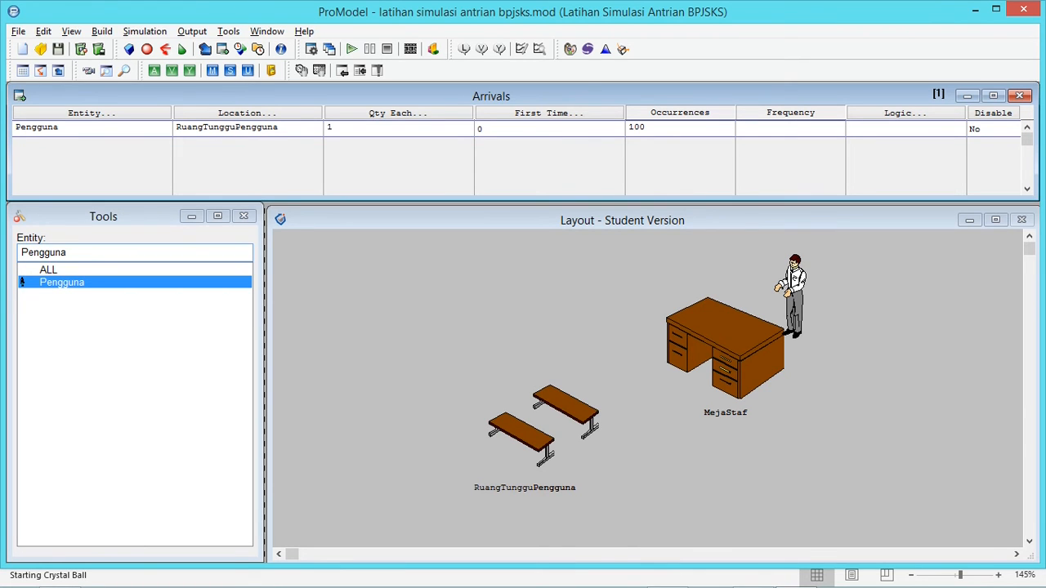
pyautogui.rightClick(789, 128)
pyautogui.moveTo(869, 209); pyautogui.dragTo(388, 131)
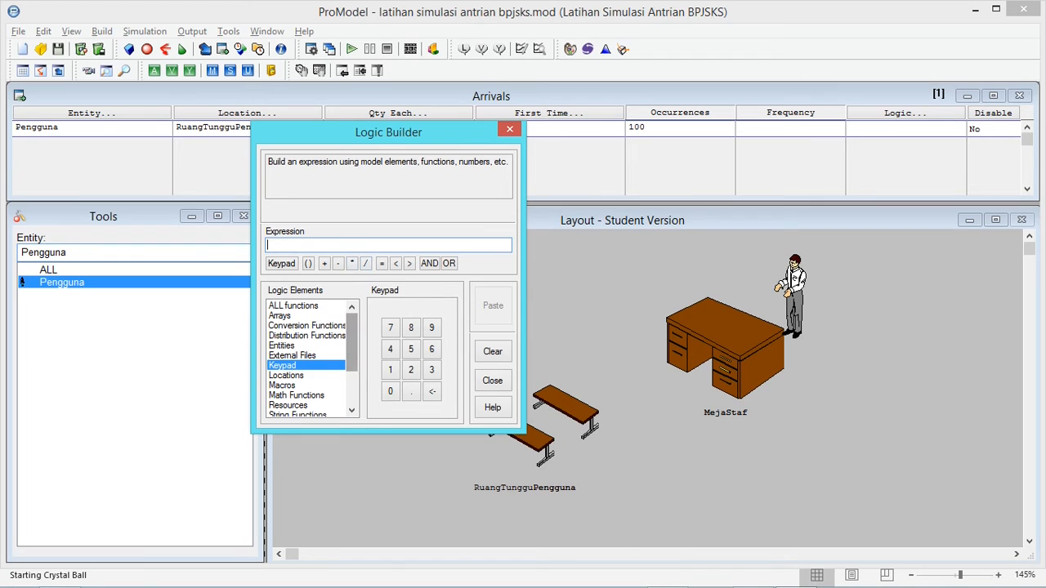
pyautogui.moveTo(388, 132); pyautogui.dragTo(478, 101)
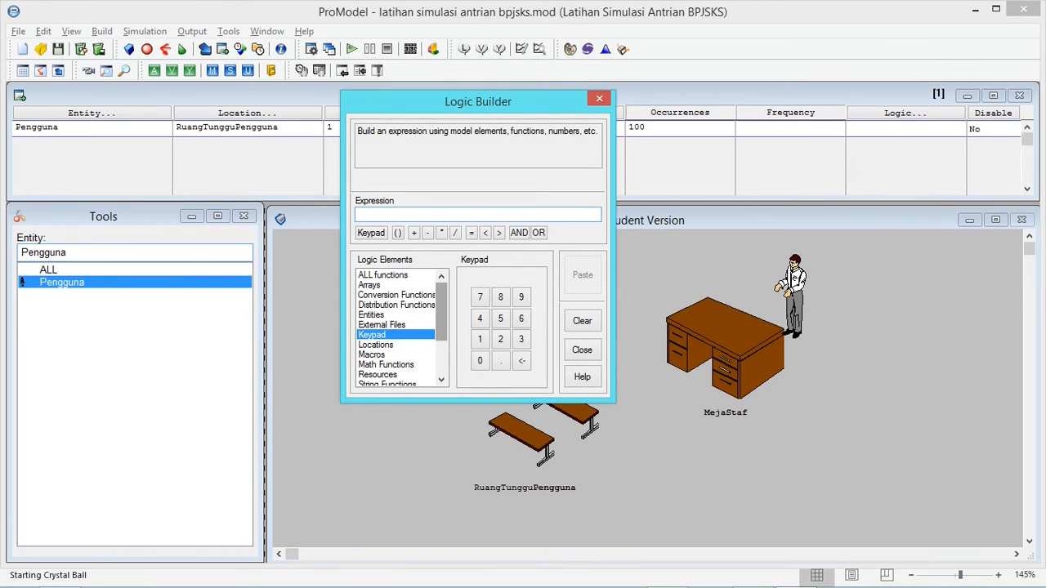
pyautogui.click(396, 305)
pyautogui.scroll(-2, 396, 305)
pyautogui.click(390, 365)
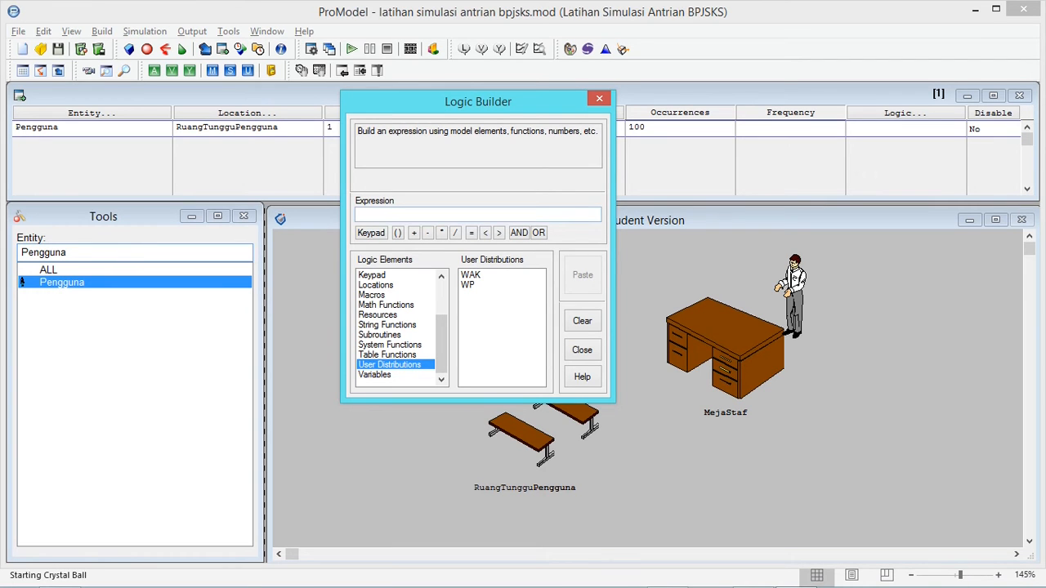
pyautogui.moveTo(478, 102); pyautogui.dragTo(460, 173)
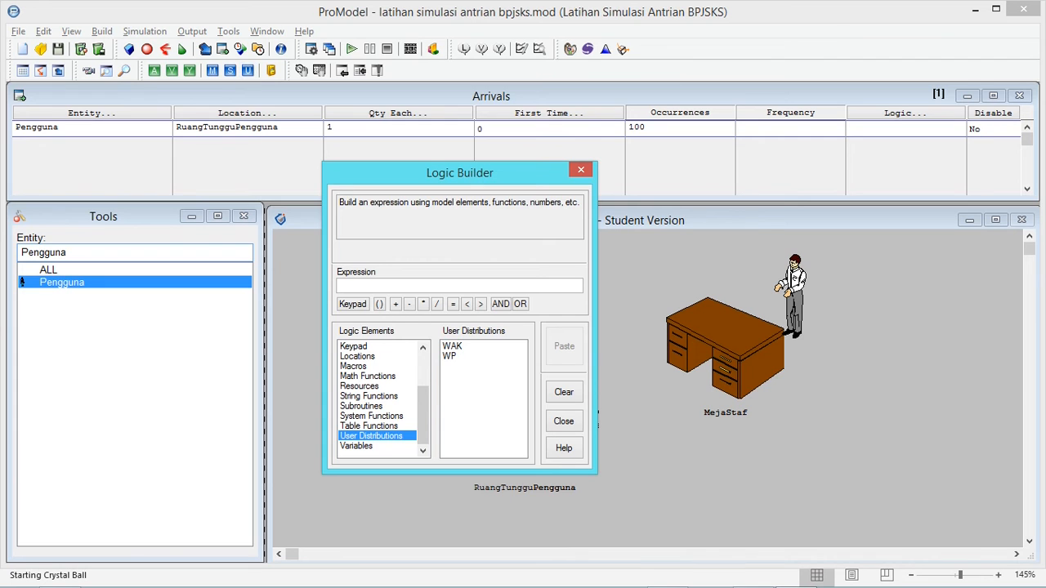
pyautogui.moveTo(460, 172); pyautogui.dragTo(418, 119)
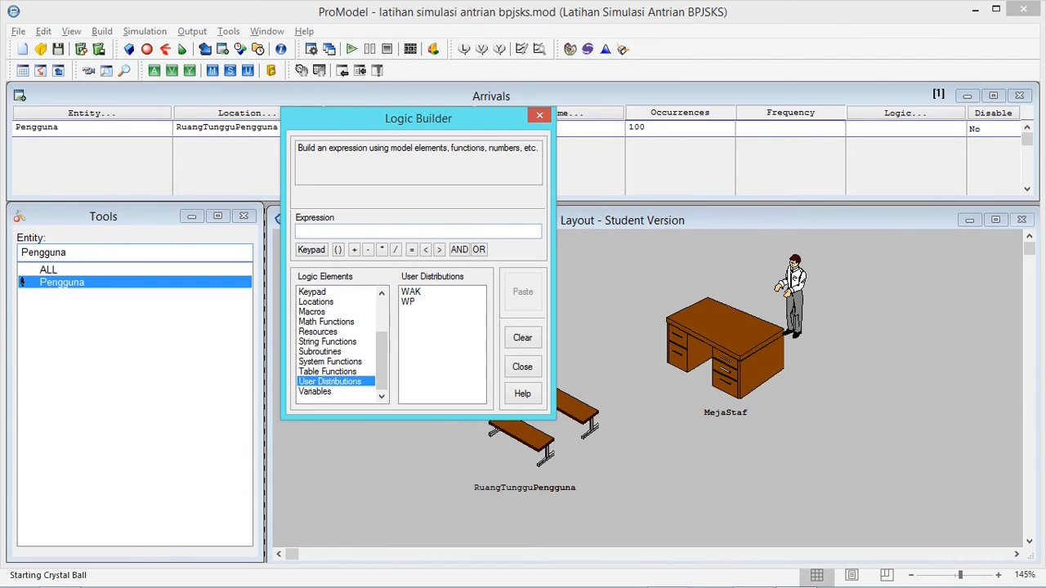
pyautogui.click(411, 291)
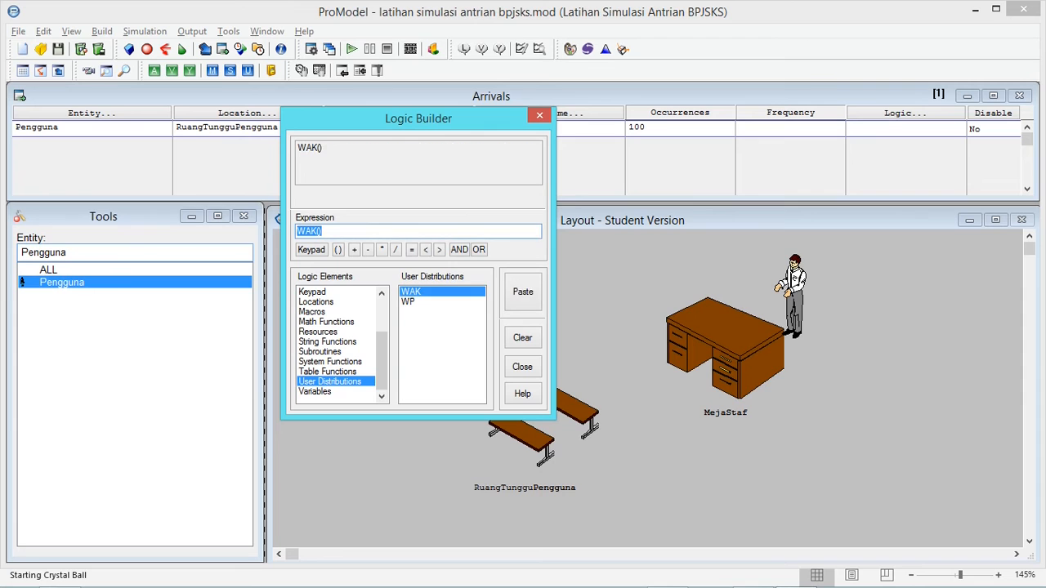
pyautogui.click(323, 232)
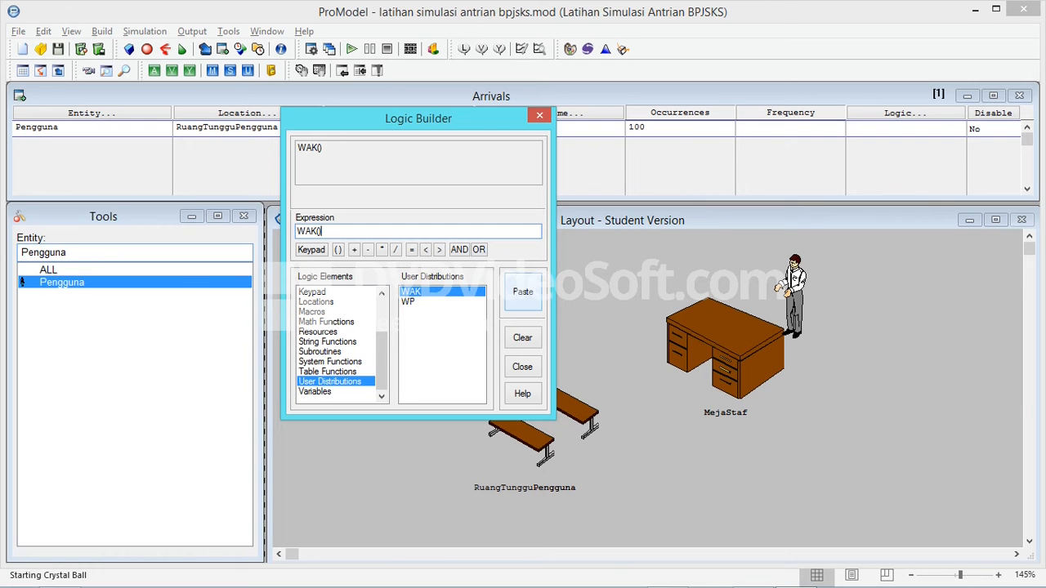
pyautogui.click(523, 294)
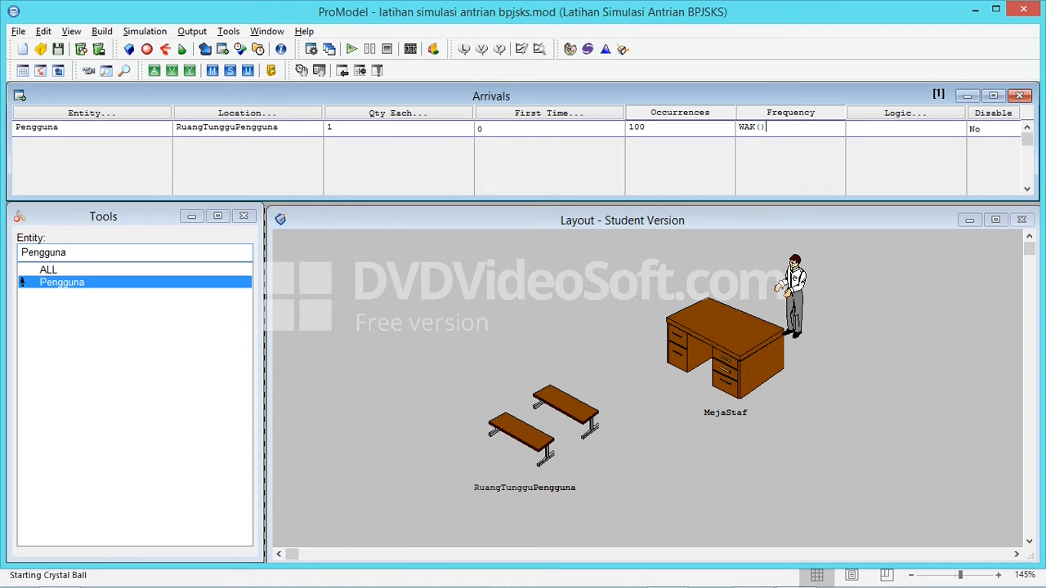
pyautogui.write('min')
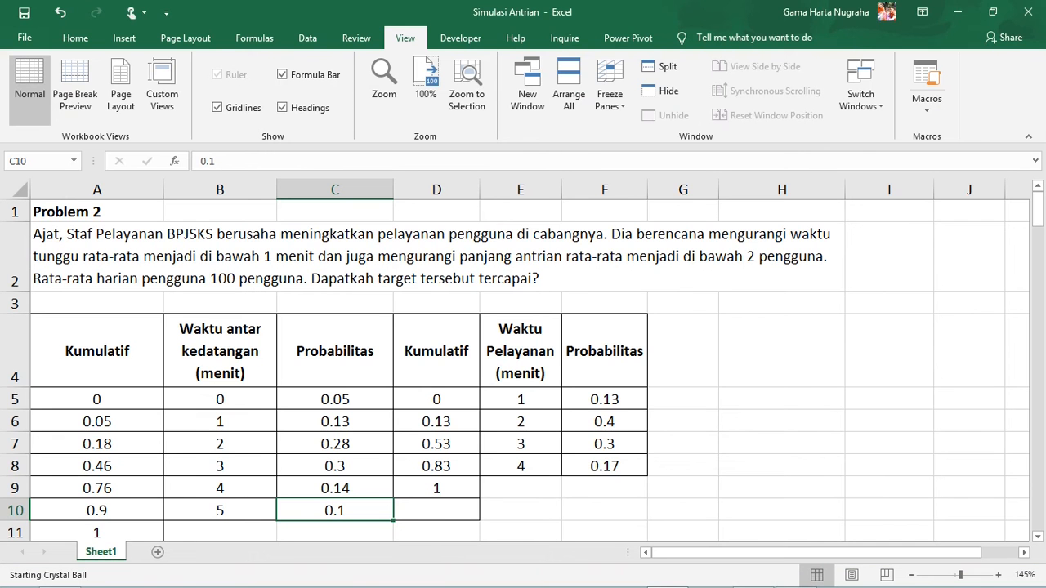
# Switch back to ProModel and add a process record for entity Pengguna at location RuangTungguPengguna
pyautogui.hotkey('alt', 'Tab')
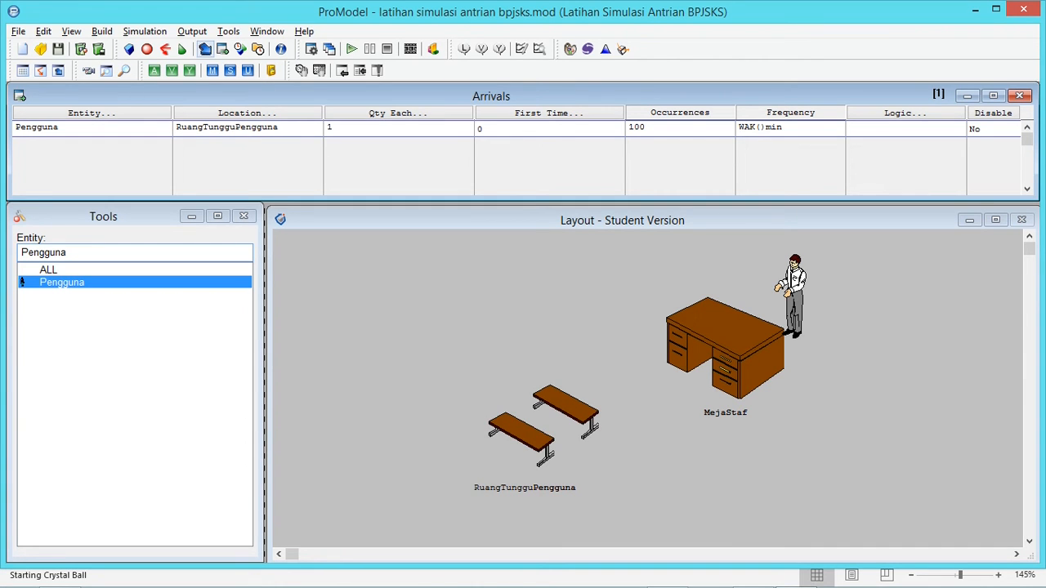
pyautogui.click(205, 49)
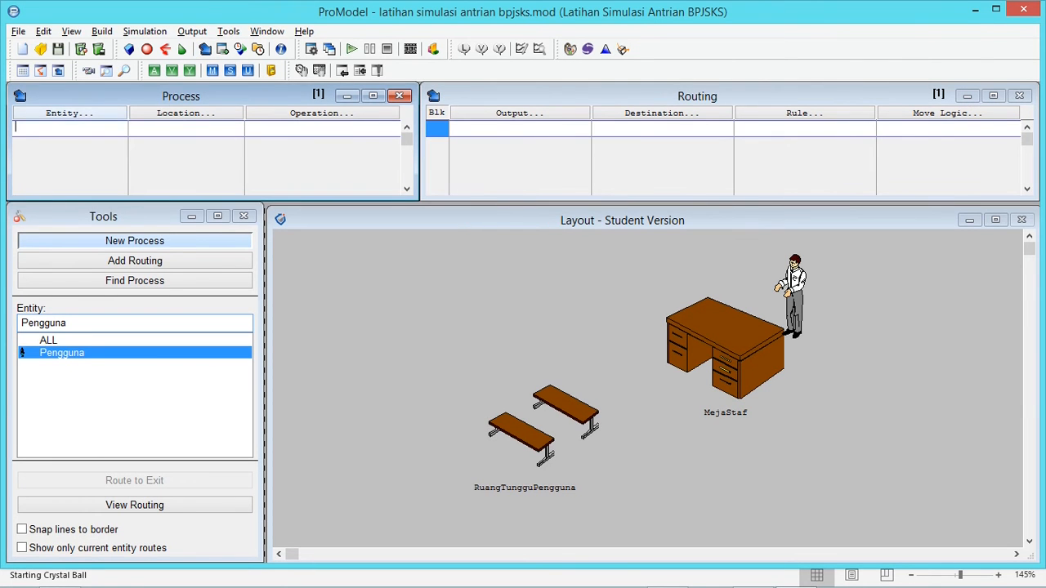
pyautogui.click(69, 113)
pyautogui.press('Return')
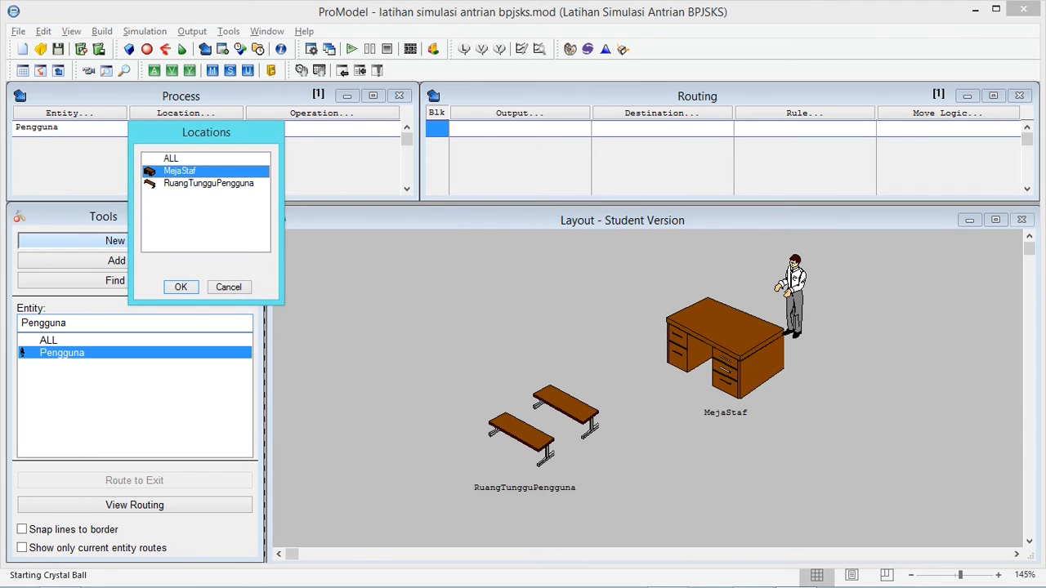
pyautogui.click(208, 184)
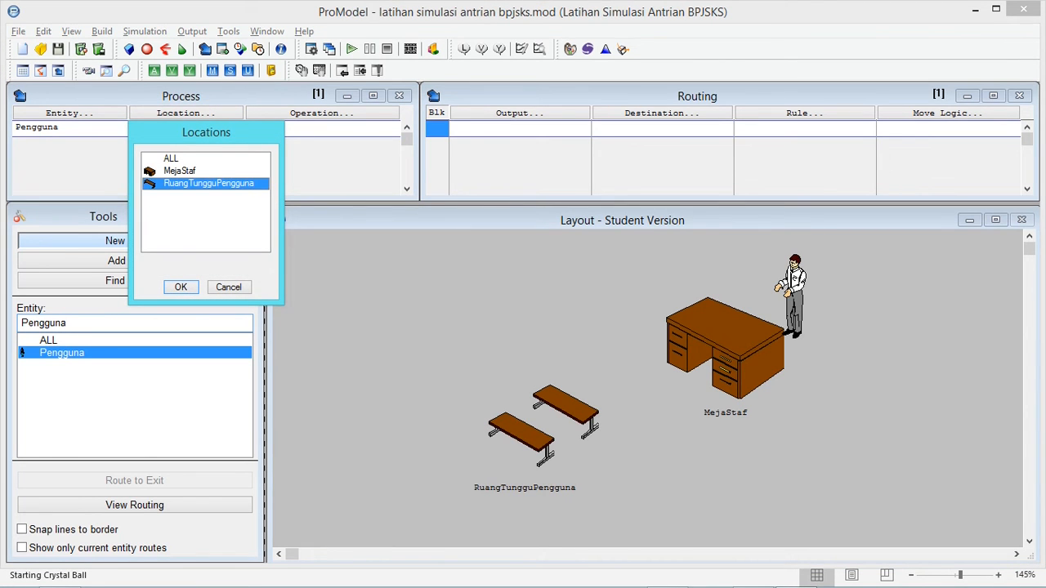
pyautogui.press('Return')
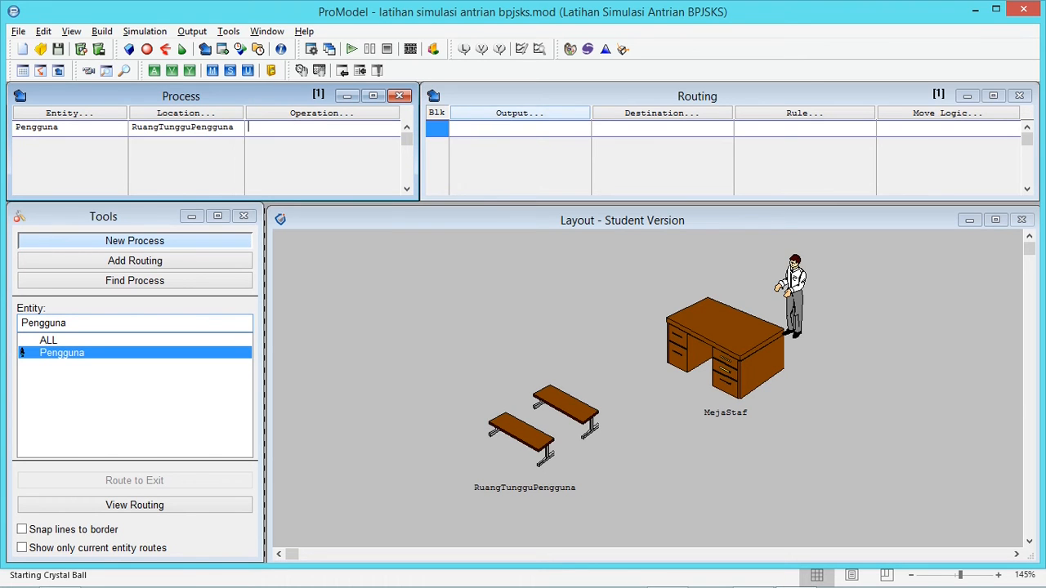
# Route Pengguna from RuangTungguPengguna to MejaStaf with the First Available rule and quantity 1
pyautogui.click(519, 113)
pyautogui.moveTo(527, 132); pyautogui.dragTo(362, 223)
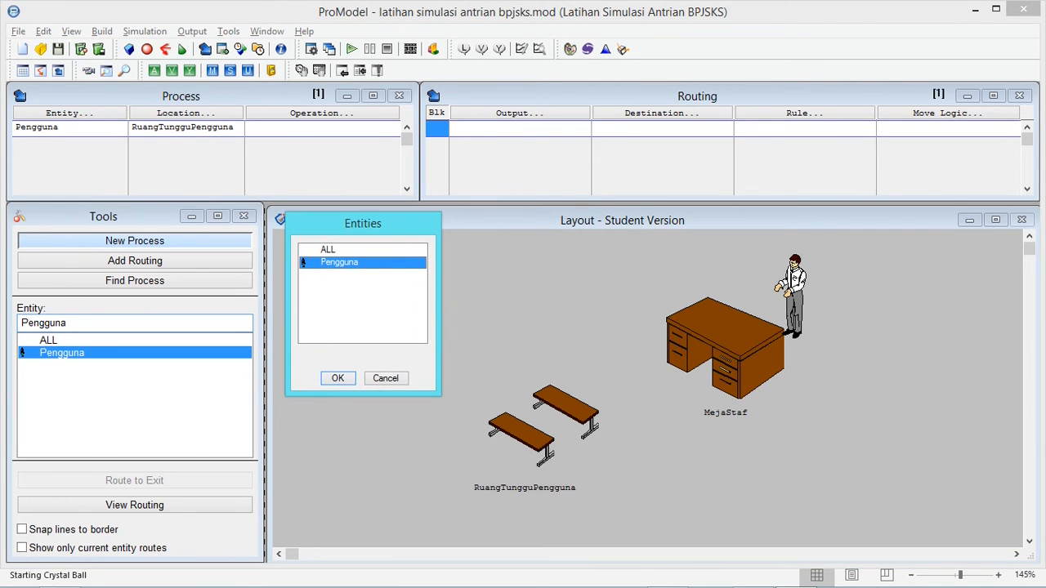
pyautogui.press('Return')
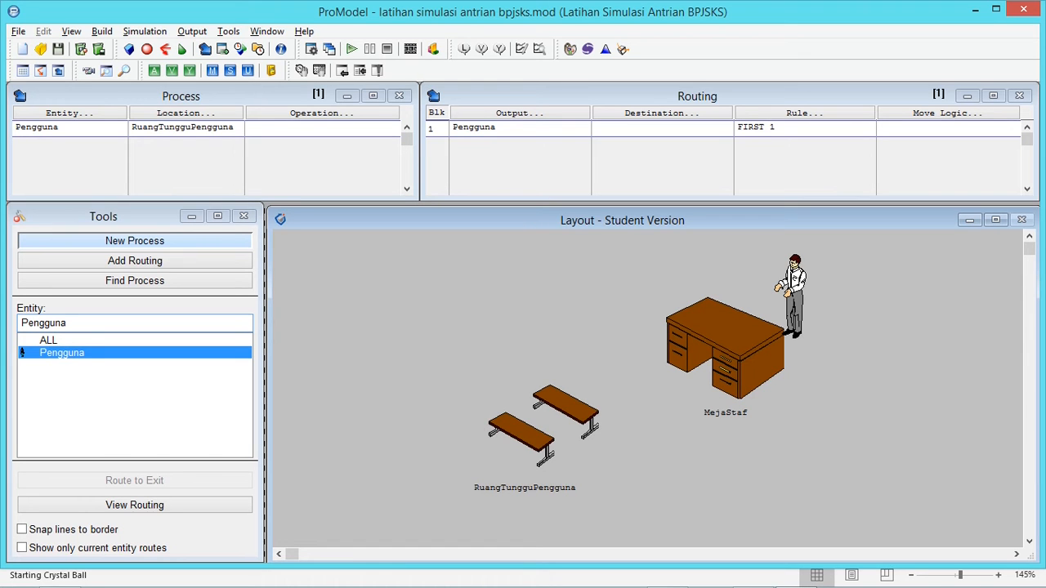
pyautogui.click(662, 113)
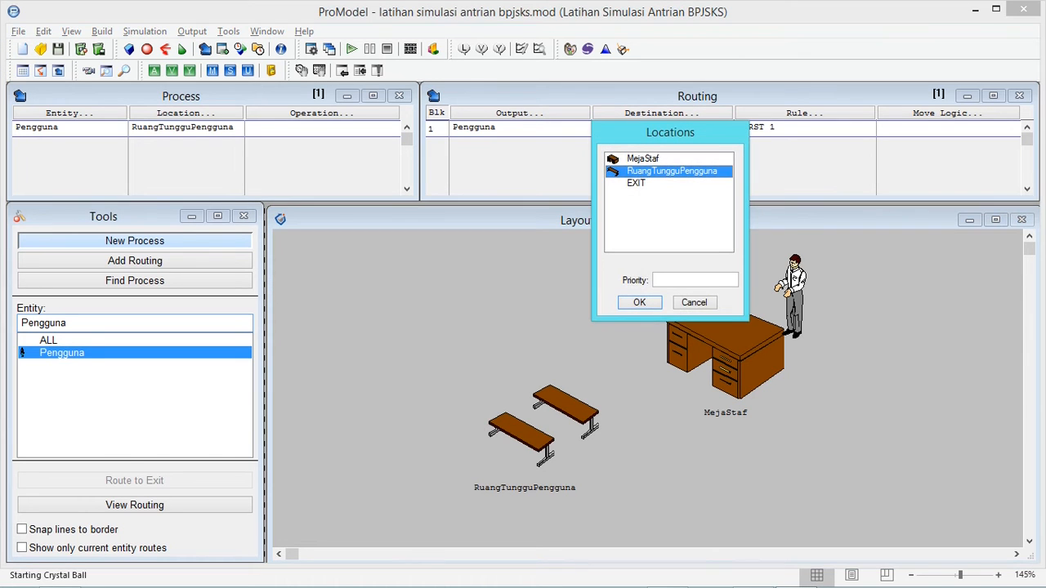
pyautogui.doubleClick(643, 158)
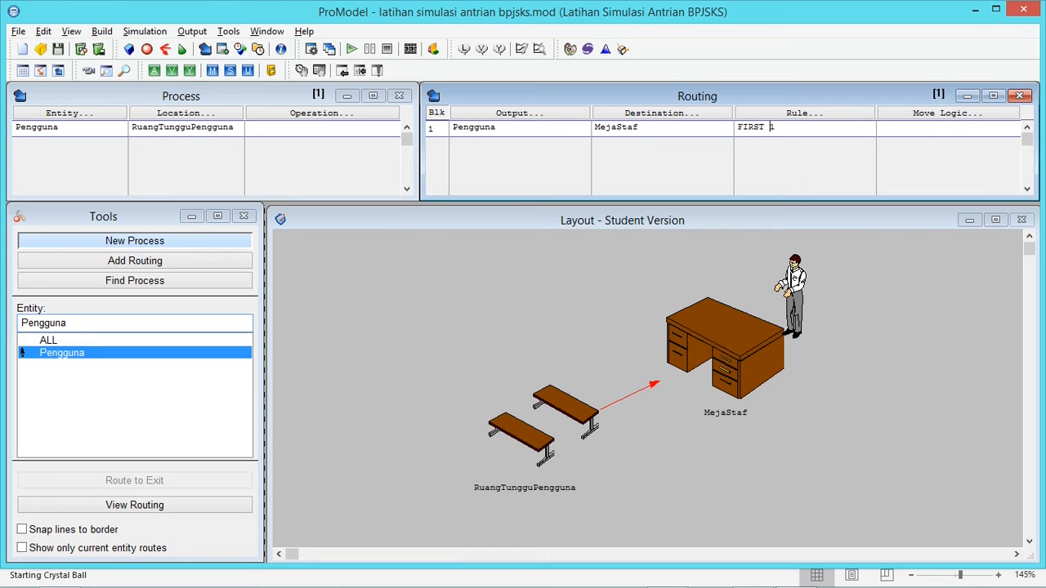
pyautogui.click(804, 113)
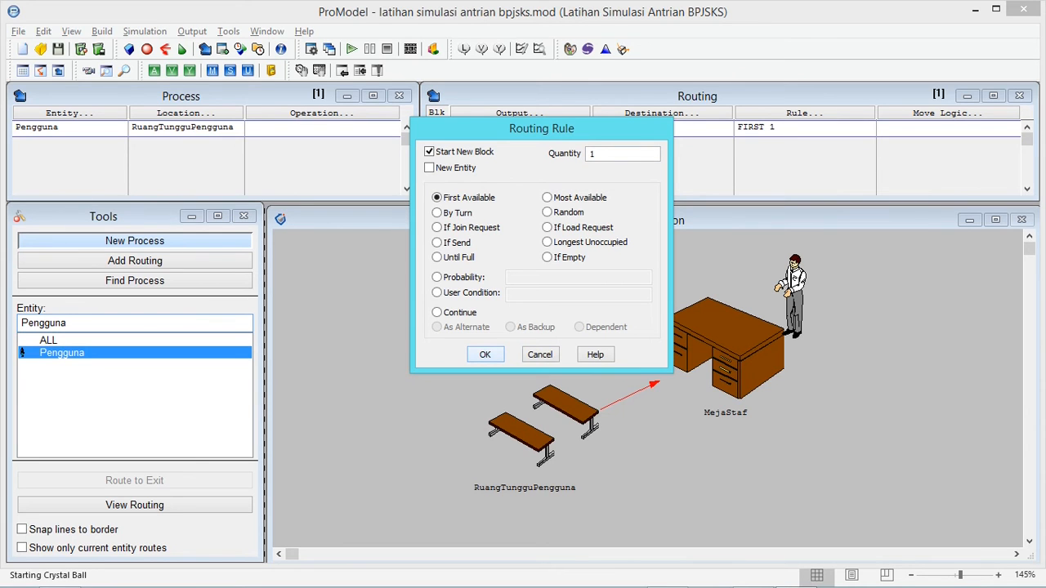
pyautogui.click(485, 354)
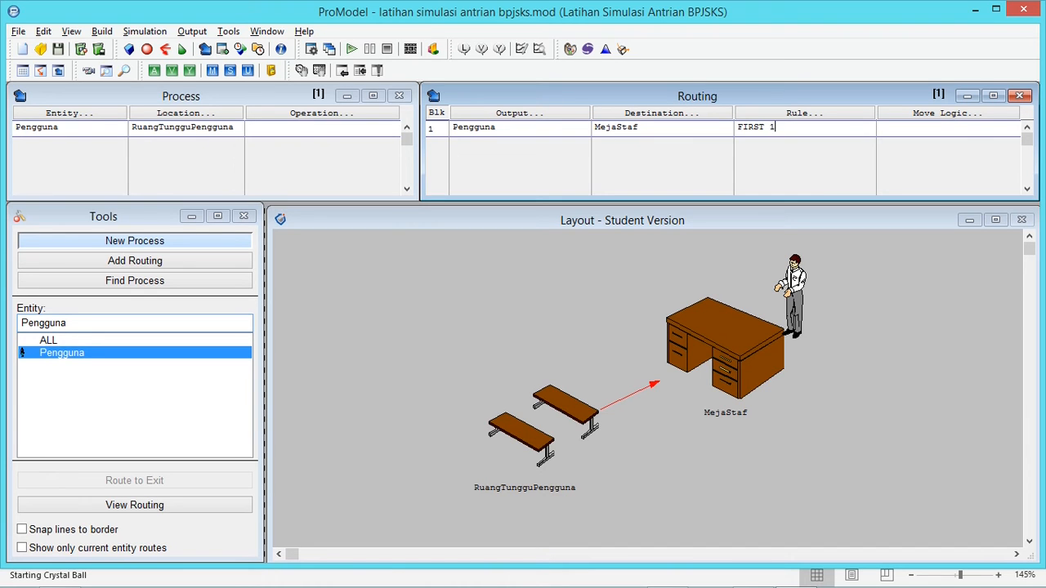
# Add a second process record for entity Pengguna at location MejaStaf
pyautogui.click(322, 128)
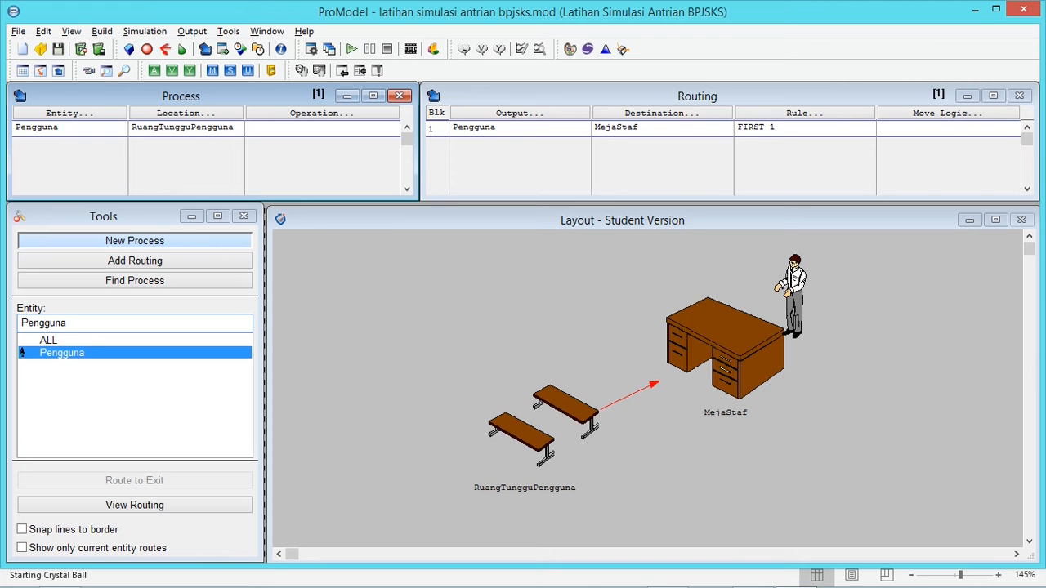
pyautogui.click(278, 145)
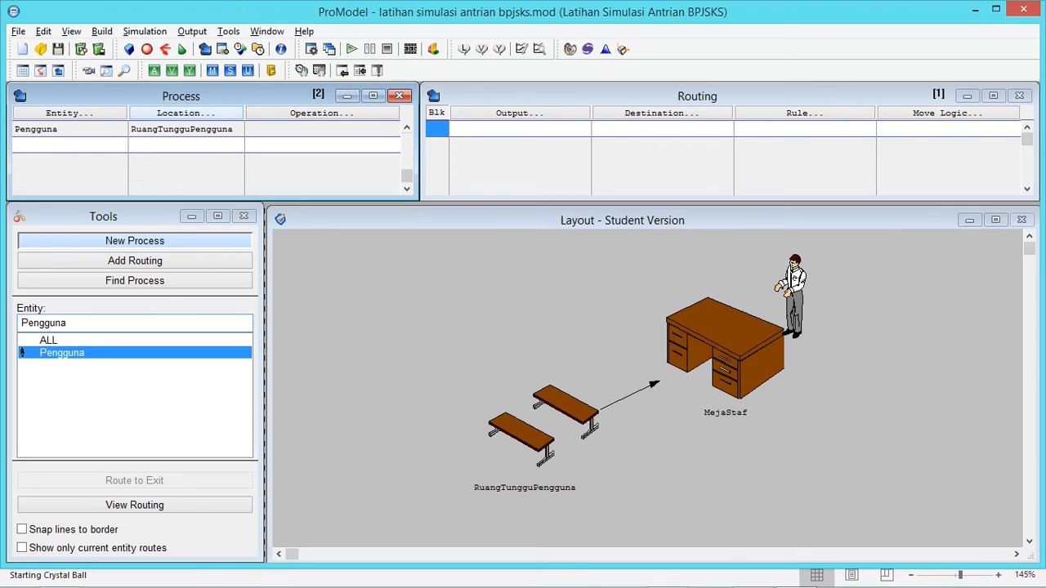
pyautogui.click(69, 114)
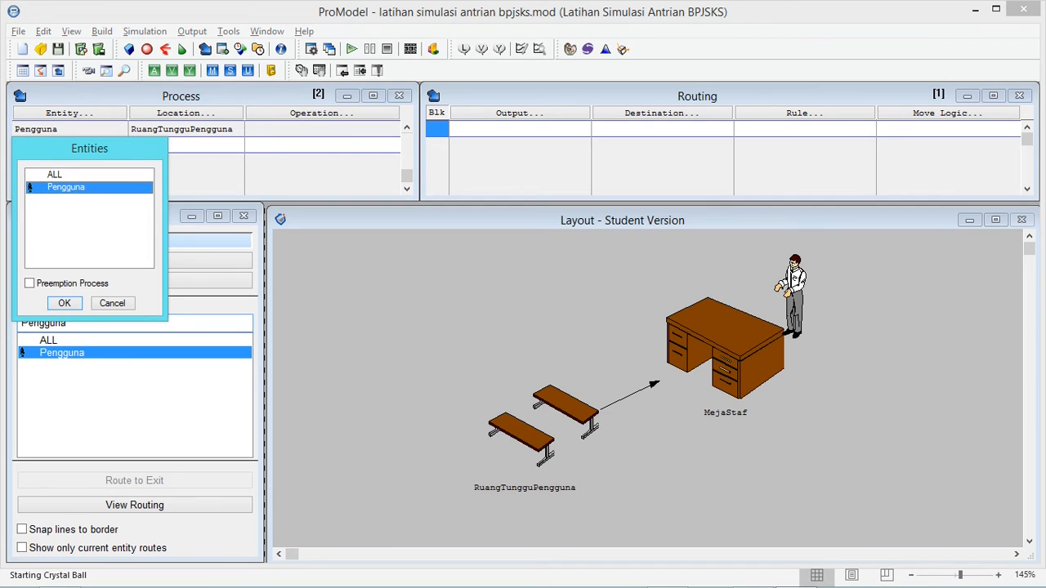
pyautogui.click(64, 303)
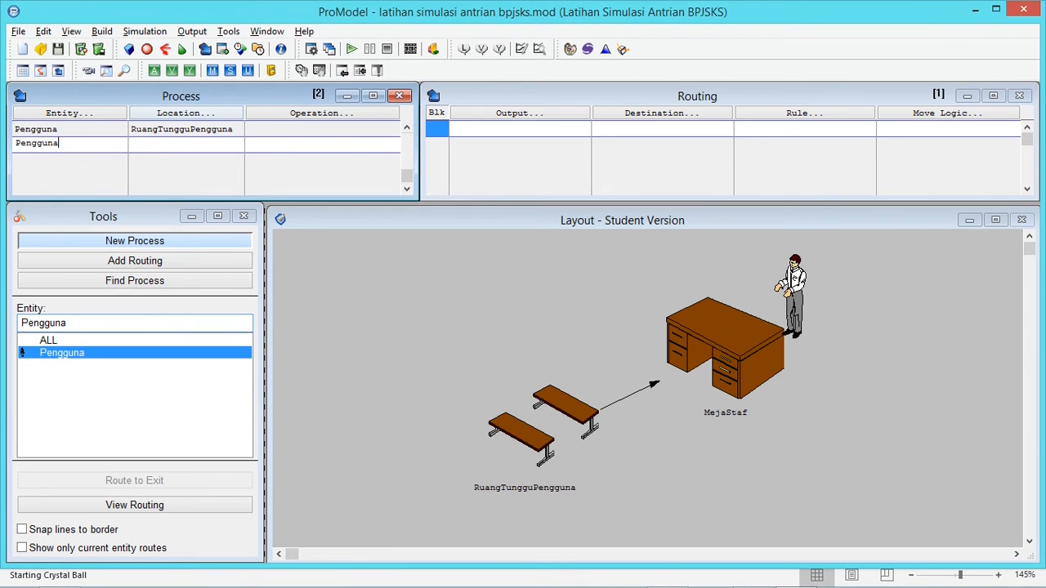
pyautogui.click(186, 113)
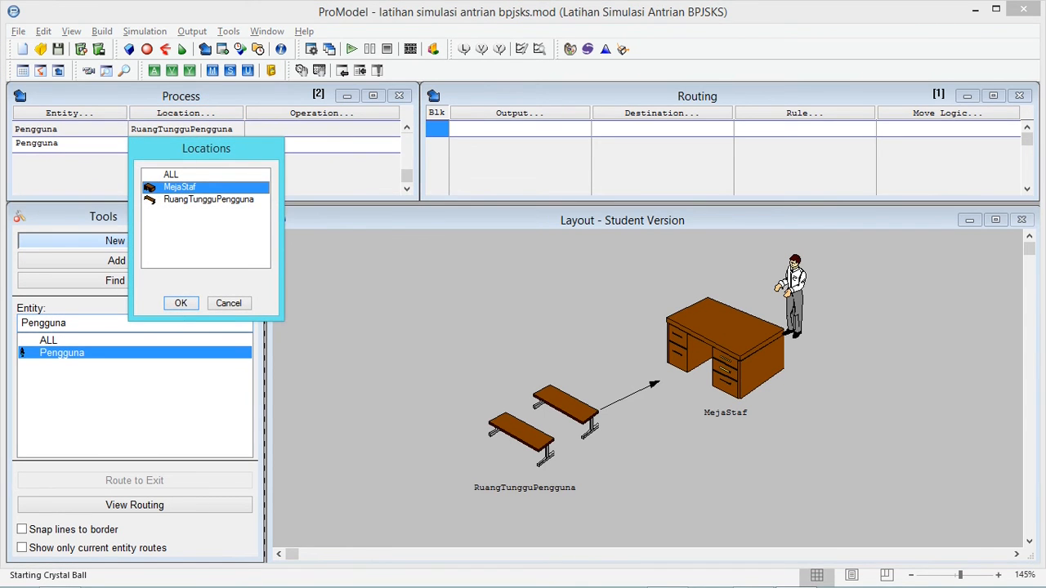
pyautogui.click(180, 304)
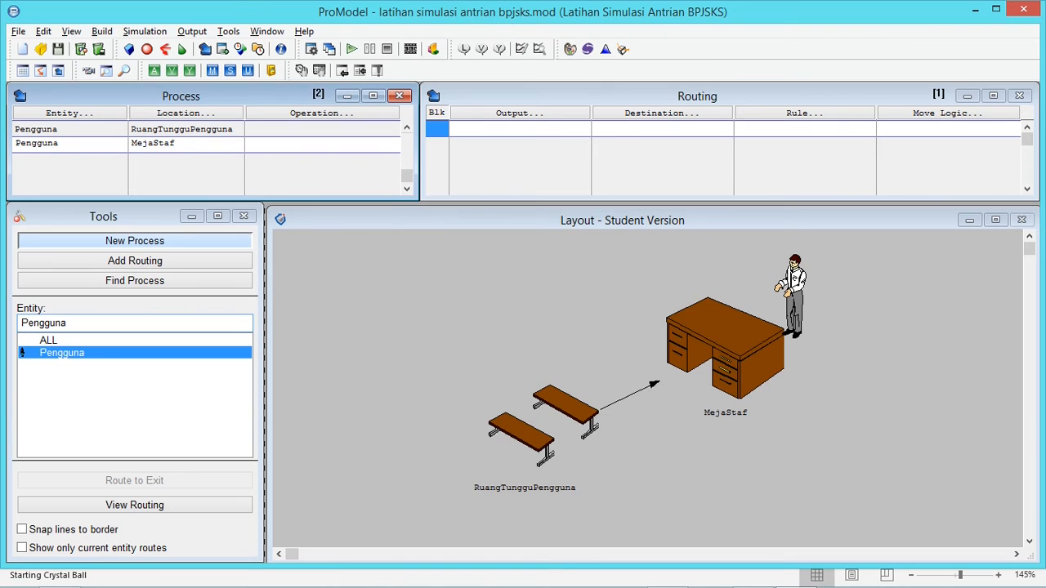
# Choose the WAIT statement in the Logic Builder for the operation of Pengguna's MejaStaf process record
pyautogui.click(310, 143)
pyautogui.rightClick(322, 144)
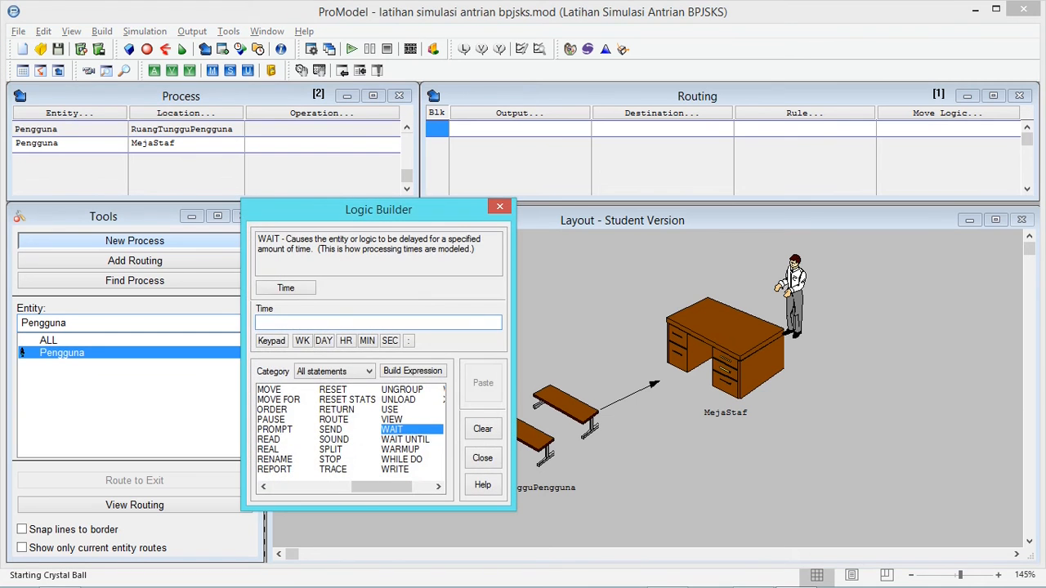
pyautogui.moveTo(356, 210); pyautogui.dragTo(413, 208)
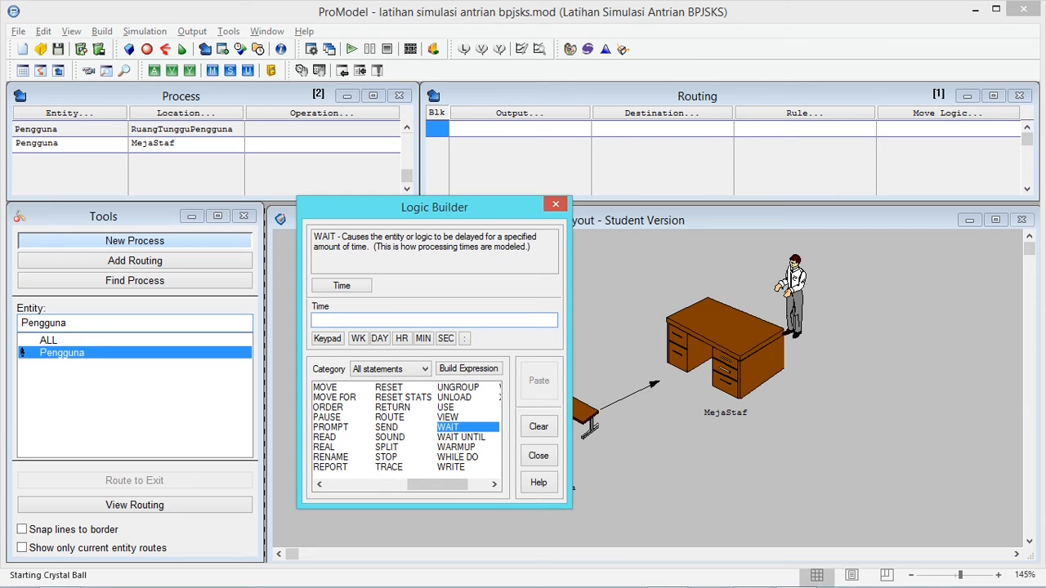
pyautogui.moveTo(434, 207); pyautogui.dragTo(231, 149)
pyautogui.moveTo(235, 427); pyautogui.dragTo(152, 427)
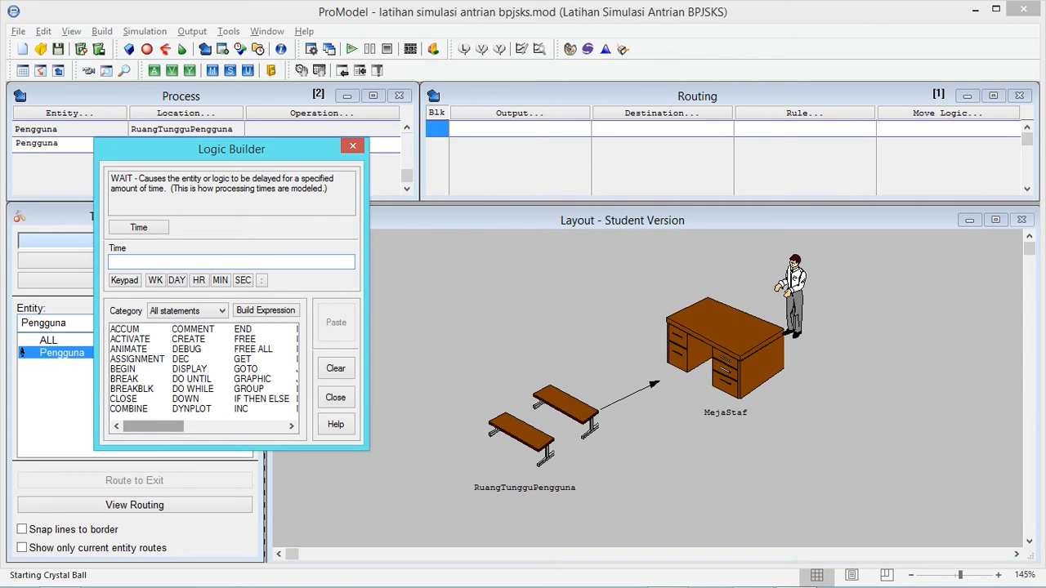
pyautogui.moveTo(232, 148); pyautogui.dragTo(452, 203)
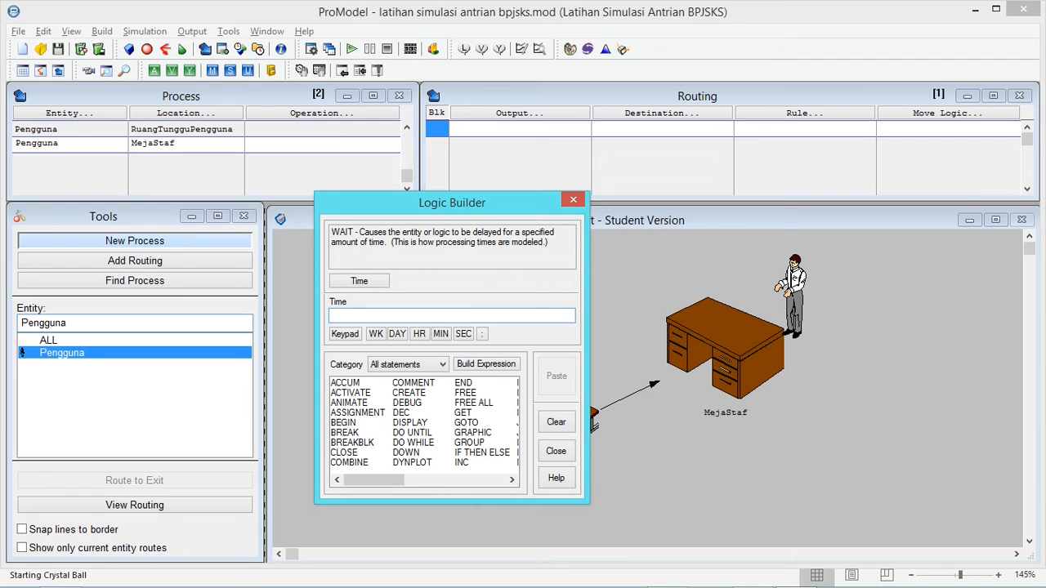
pyautogui.moveTo(451, 203); pyautogui.dragTo(398, 192)
pyautogui.click(304, 144)
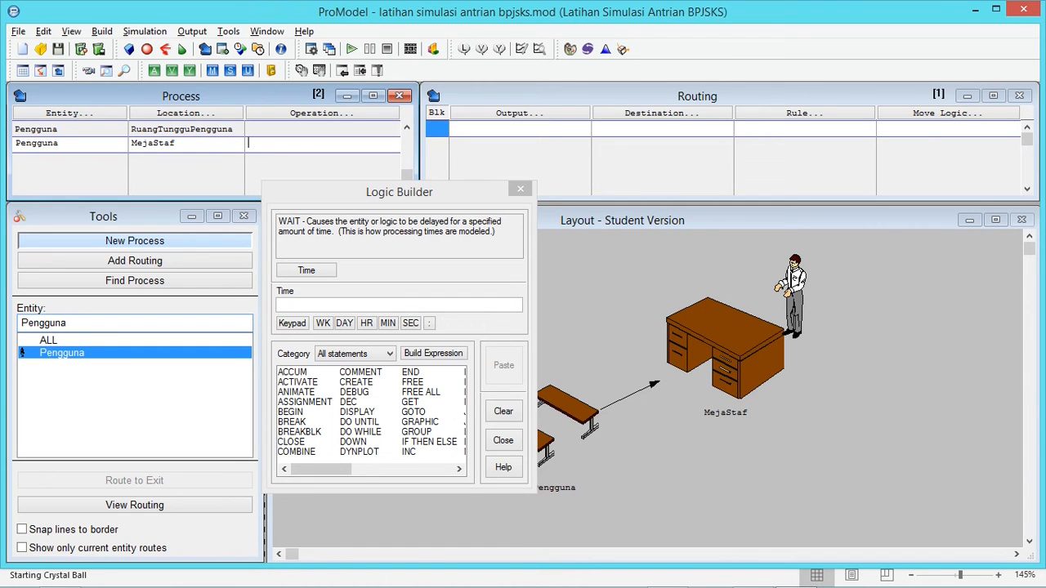
pyautogui.moveTo(321, 469); pyautogui.dragTo(402, 469)
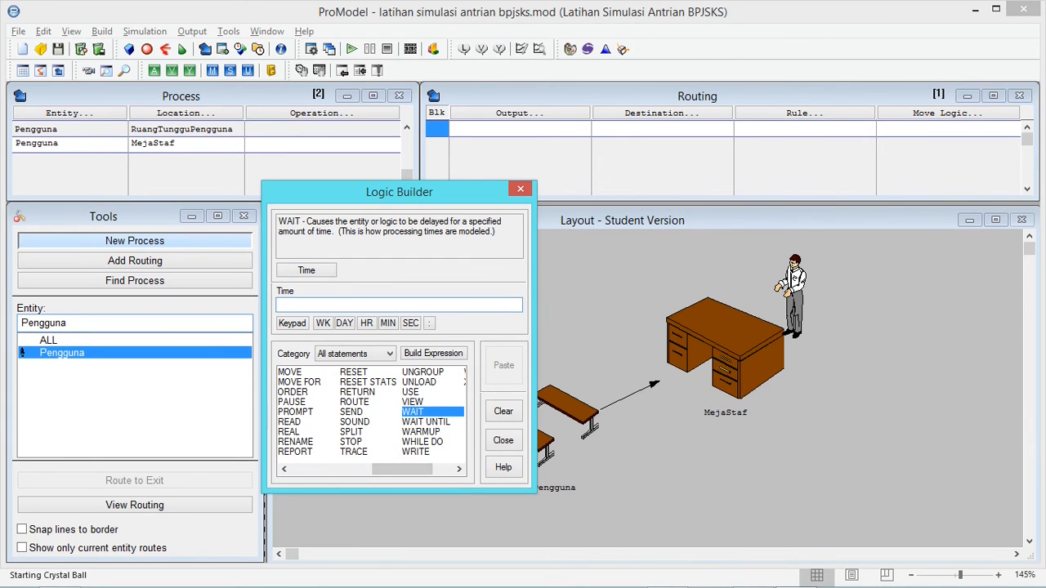
pyautogui.doubleClick(413, 412)
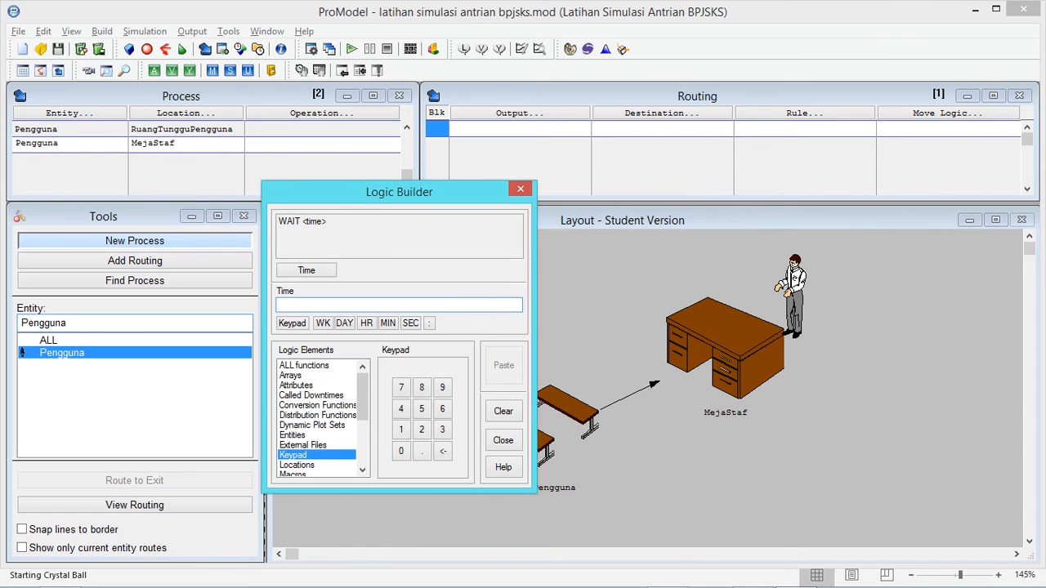
# Set the wait time to WP() MIN using the WP user distribution and paste the statement into MejaStaf's operation
pyautogui.moveTo(362, 396); pyautogui.dragTo(362, 442)
pyautogui.click(311, 455)
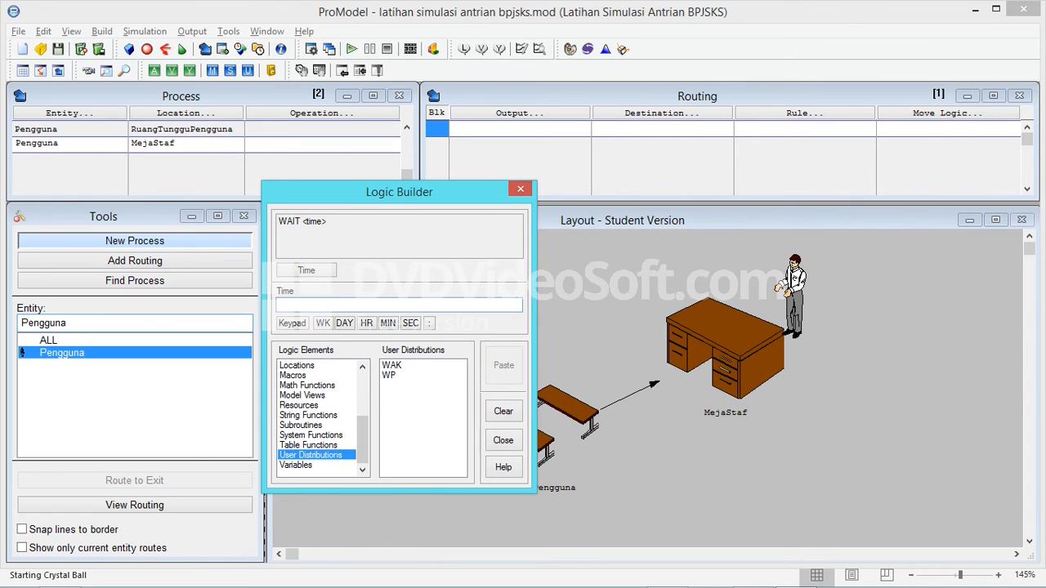
pyautogui.click(390, 375)
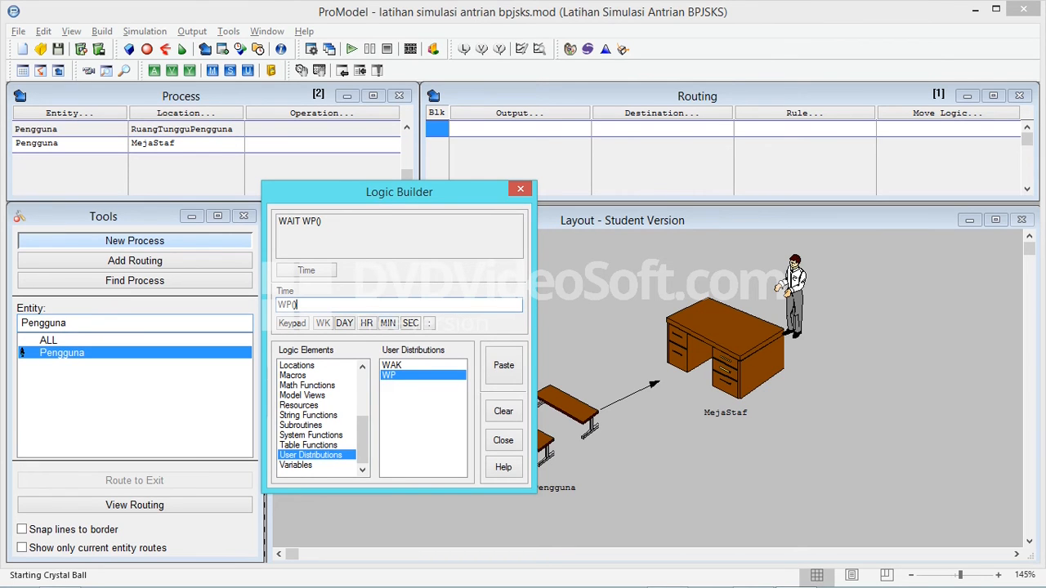
pyautogui.click(388, 322)
pyautogui.click(503, 365)
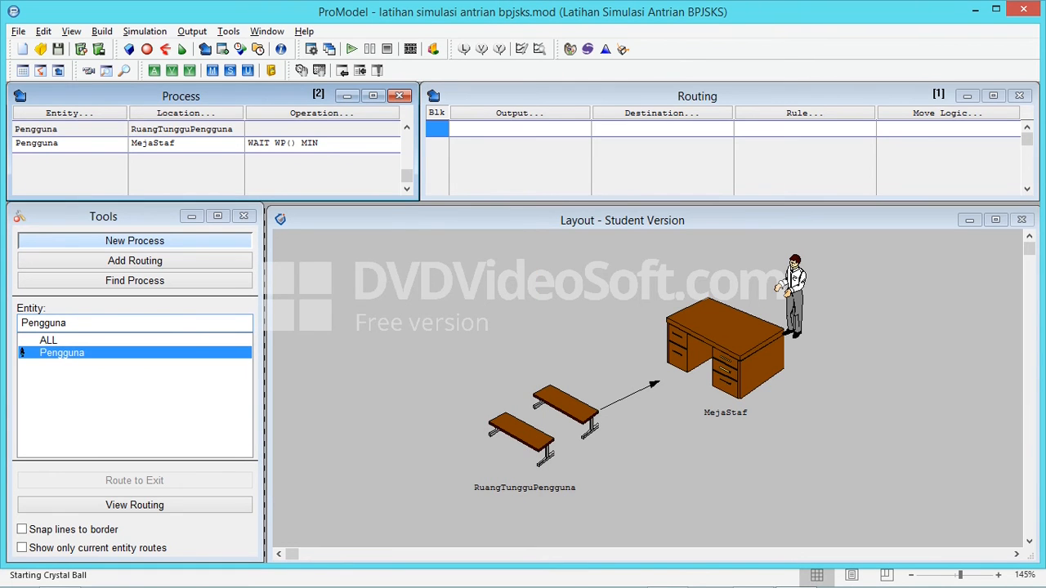
# Route Pengguna from MejaStaf to EXIT with Pengguna as the output entity
pyautogui.click(519, 129)
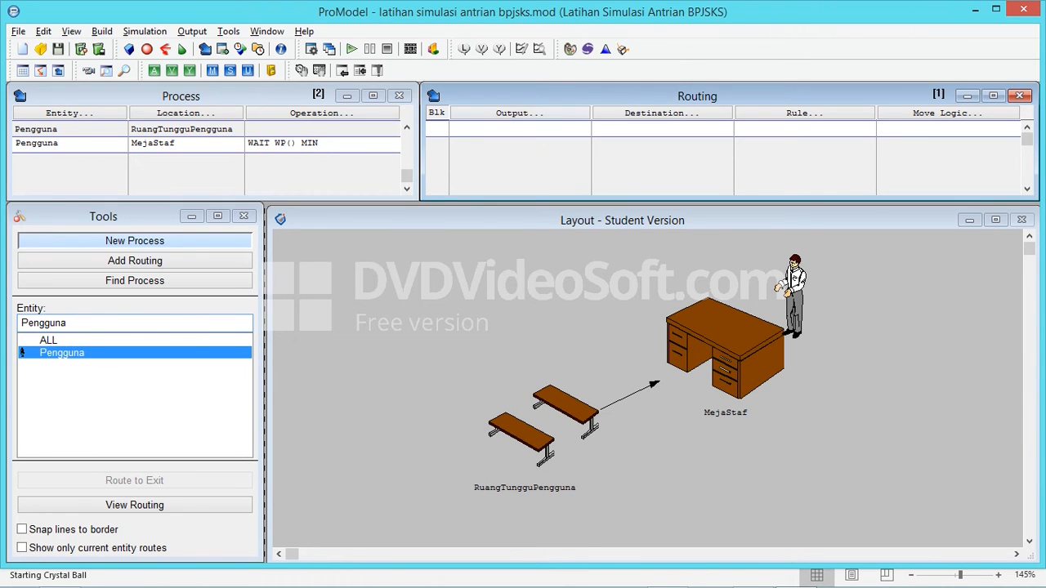
pyautogui.click(519, 114)
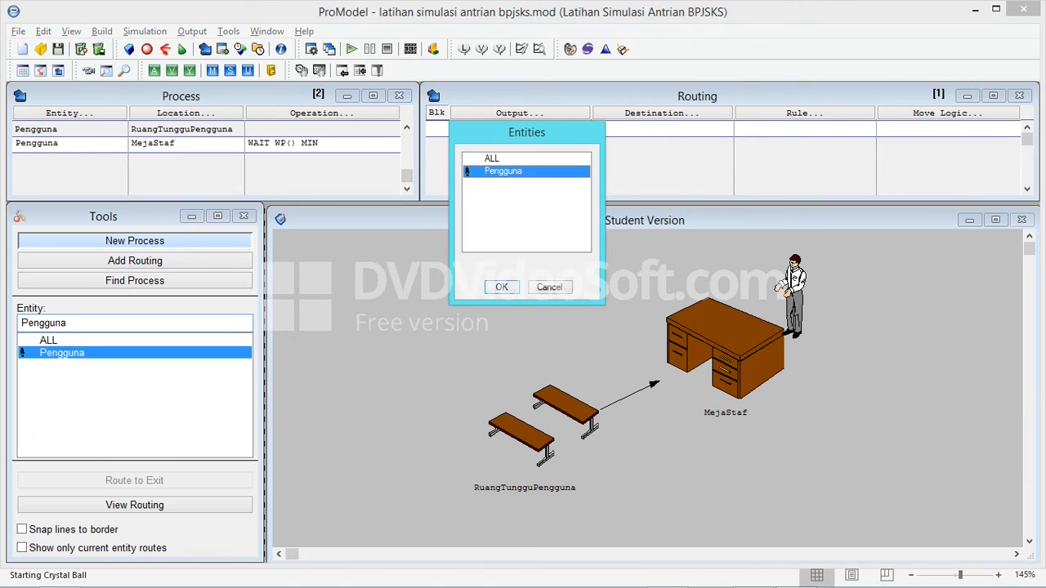
pyautogui.click(502, 287)
pyautogui.click(662, 114)
pyautogui.doubleClick(637, 183)
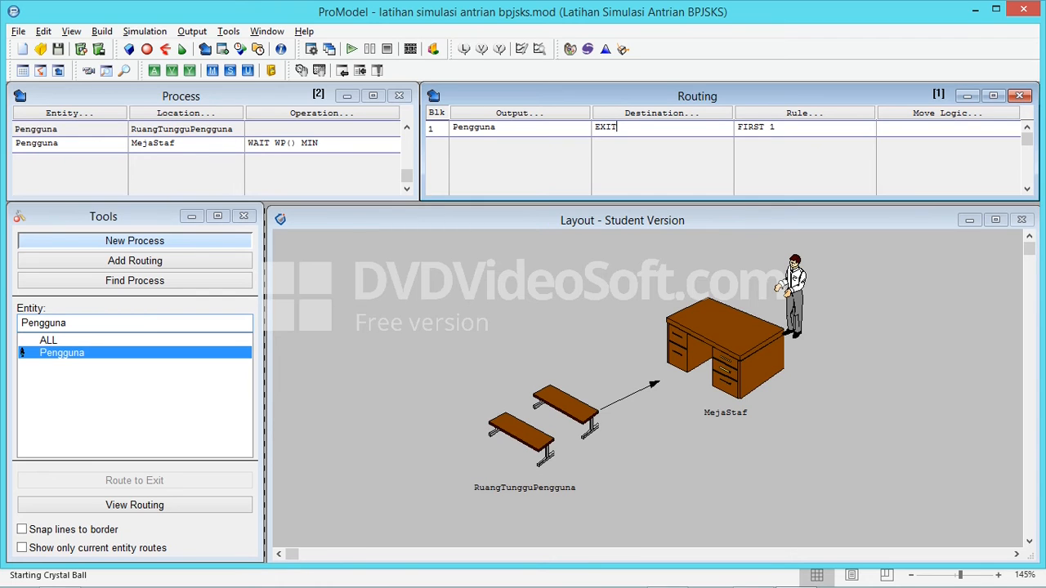
pyautogui.click(319, 143)
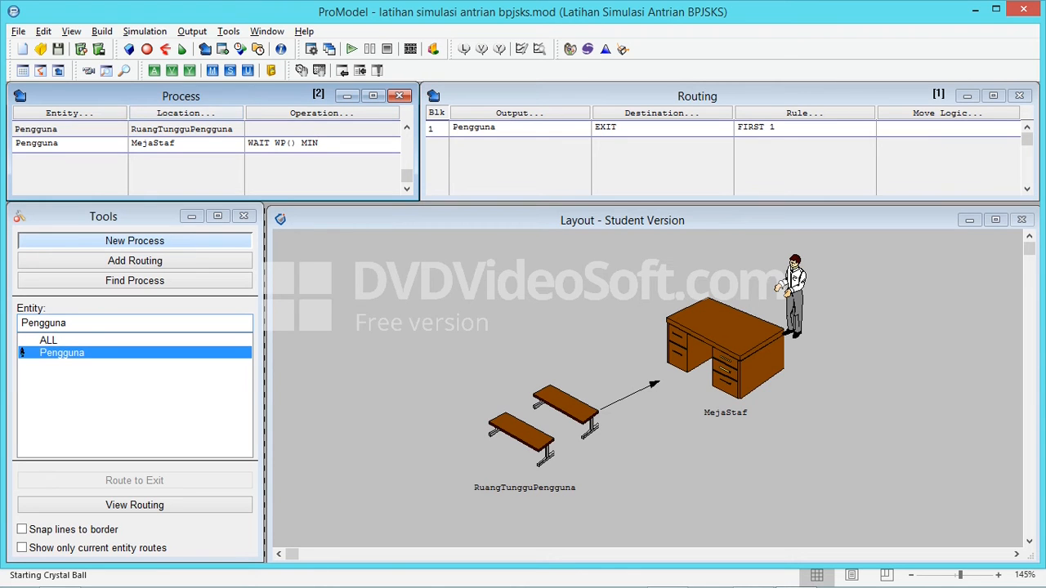
pyautogui.click(175, 143)
pyautogui.click(312, 49)
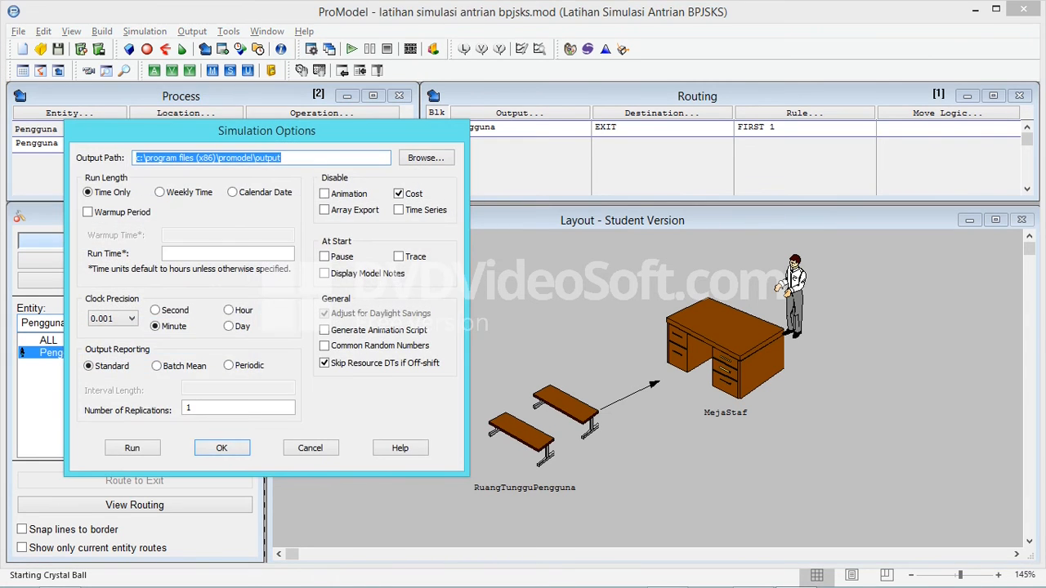
pyautogui.moveTo(266, 131); pyautogui.dragTo(367, 133)
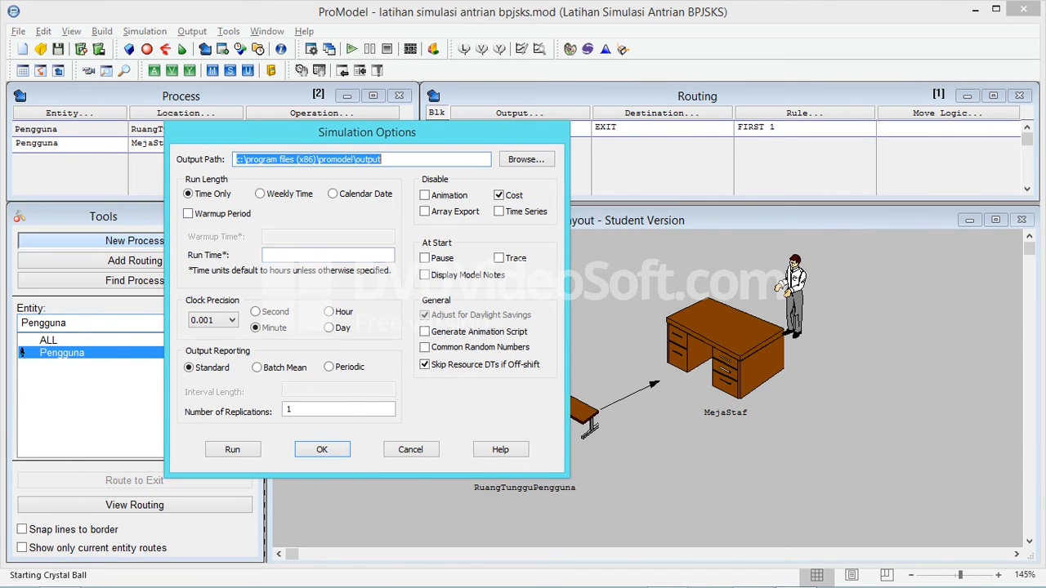
pyautogui.click(310, 255)
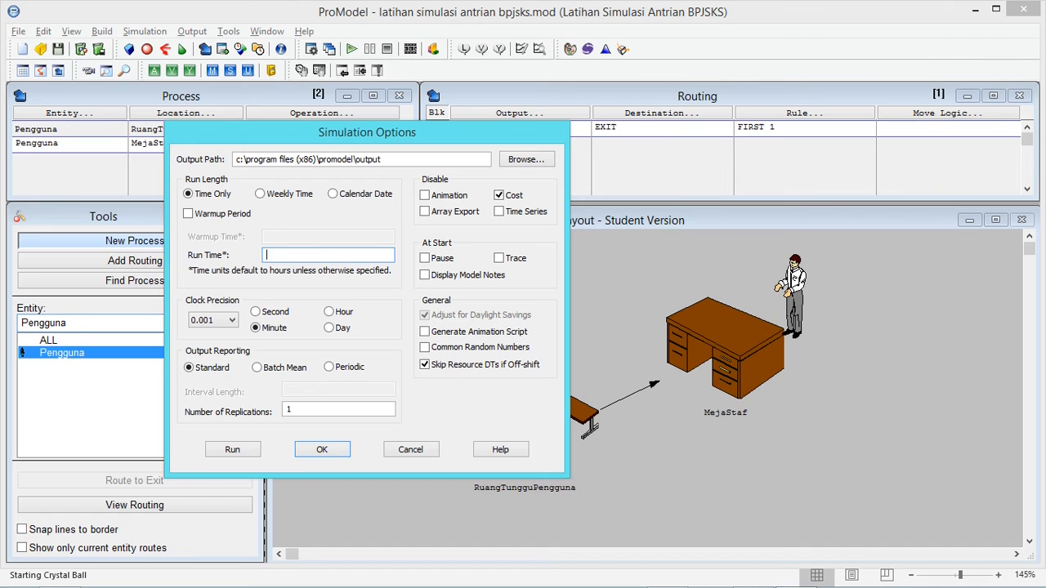
pyautogui.write('8')
pyautogui.hotkey('shift', 'Left')
pyautogui.hotkey('alt', 'Tab')
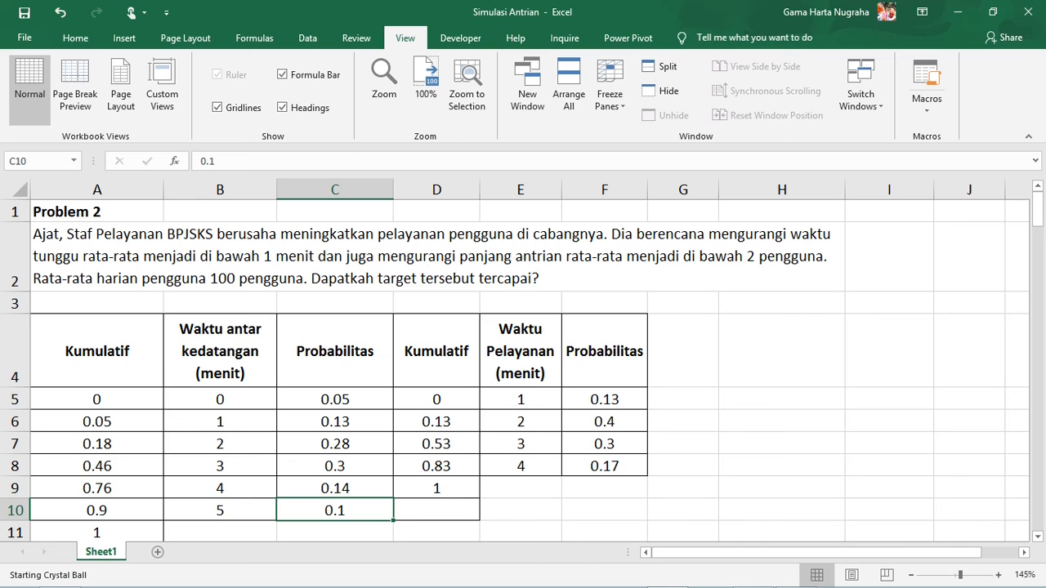
pyautogui.hotkey('alt', 'Tab')
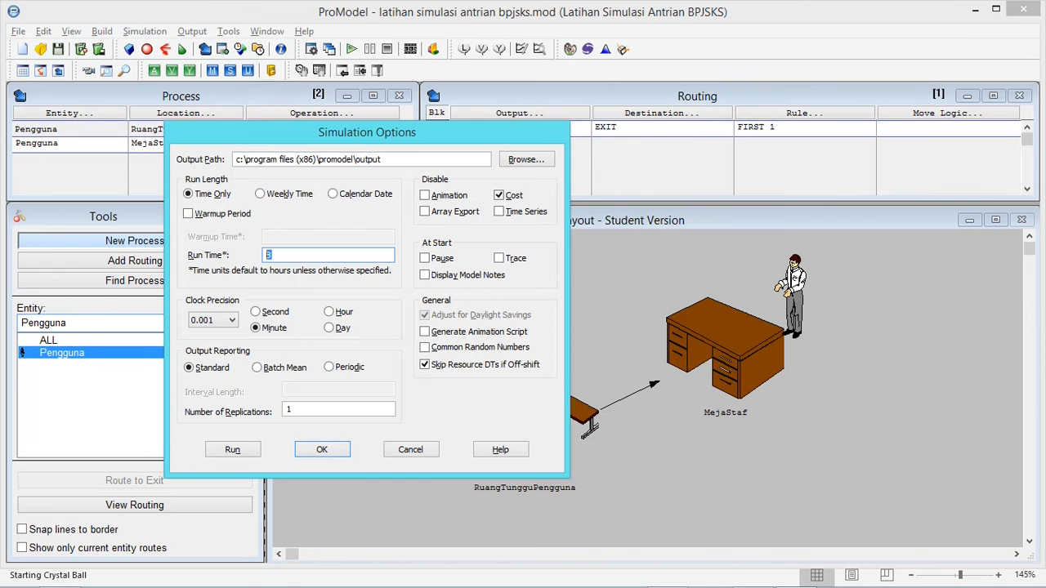
pyautogui.write('8')
pyautogui.press('BackSpace')
pyautogui.click(411, 450)
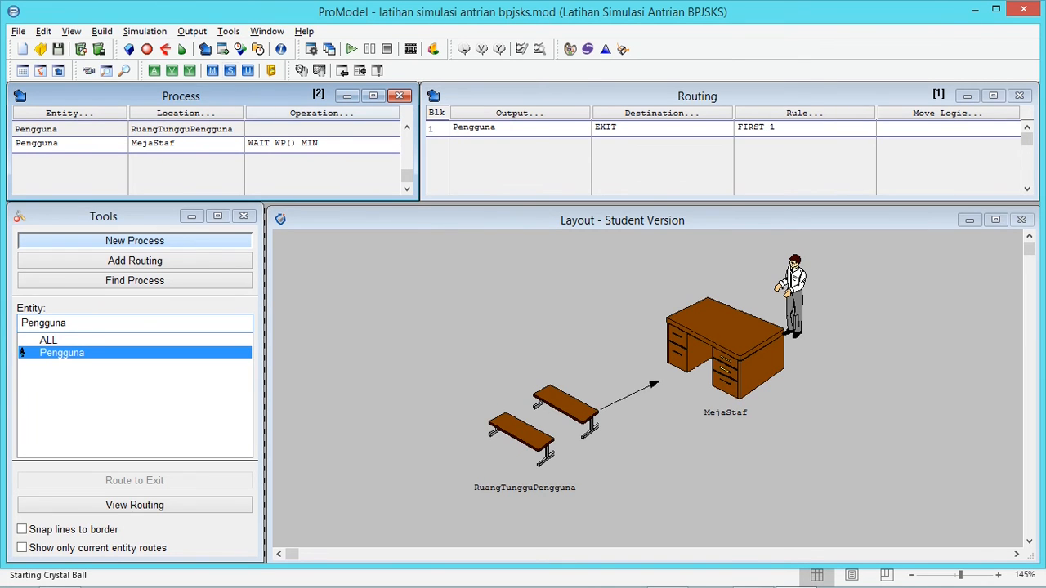
# Check the Pengguna arrival's occurrences against the daily user average stated in Excel's Problem 2
pyautogui.click(222, 49)
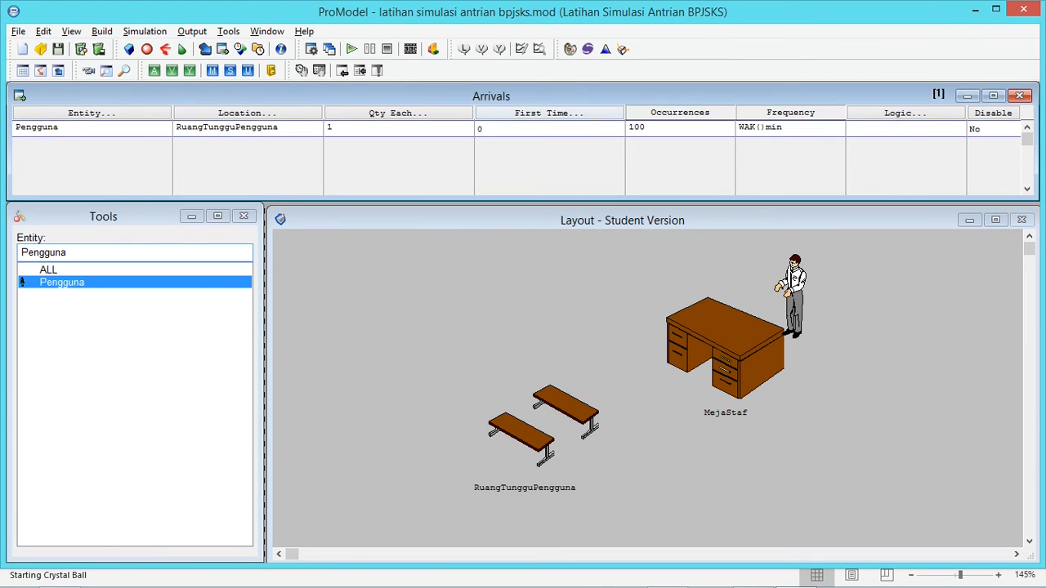
pyautogui.doubleClick(642, 127)
pyautogui.click(647, 128)
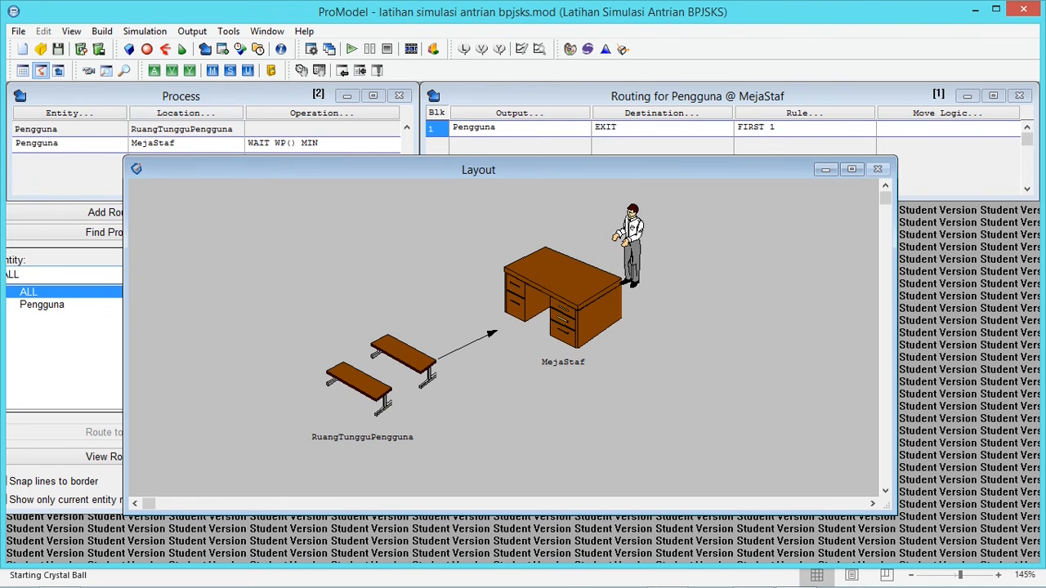
pyautogui.click(183, 97)
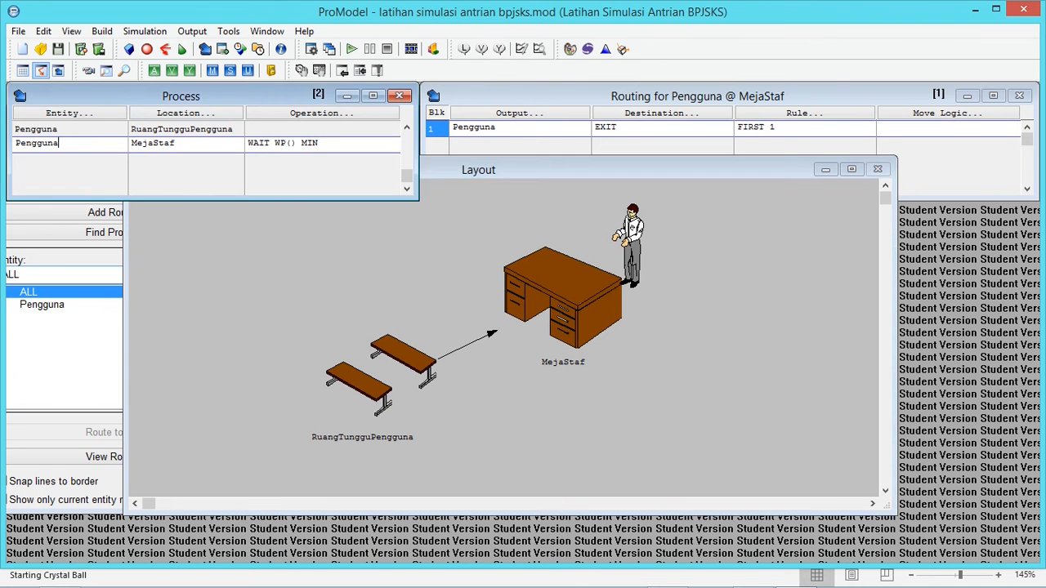
# Set the capacity of the RuangTungguPengguna location to 100 after checking the problem text in Excel
pyautogui.click(129, 49)
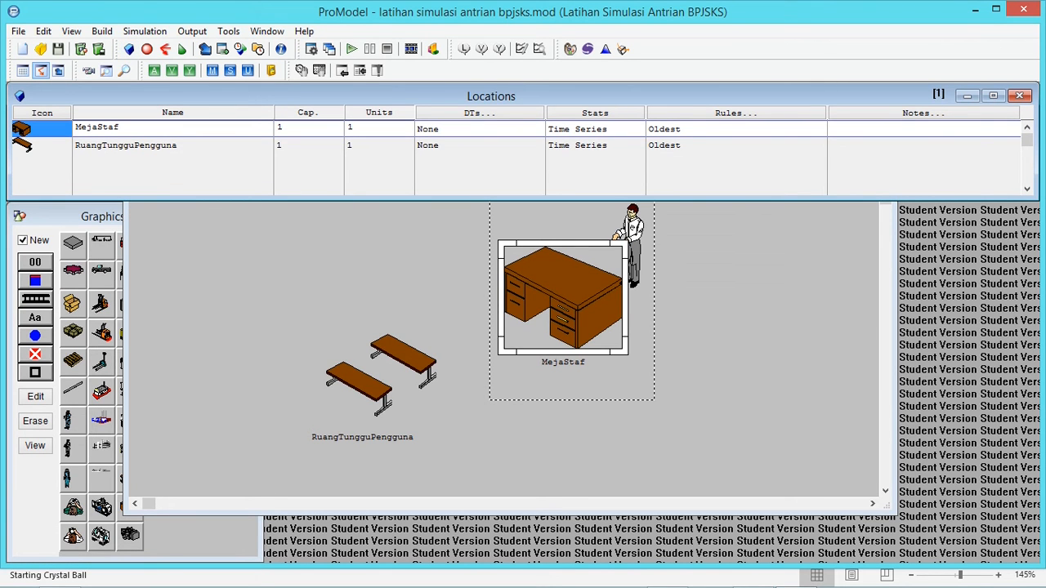
pyautogui.click(179, 144)
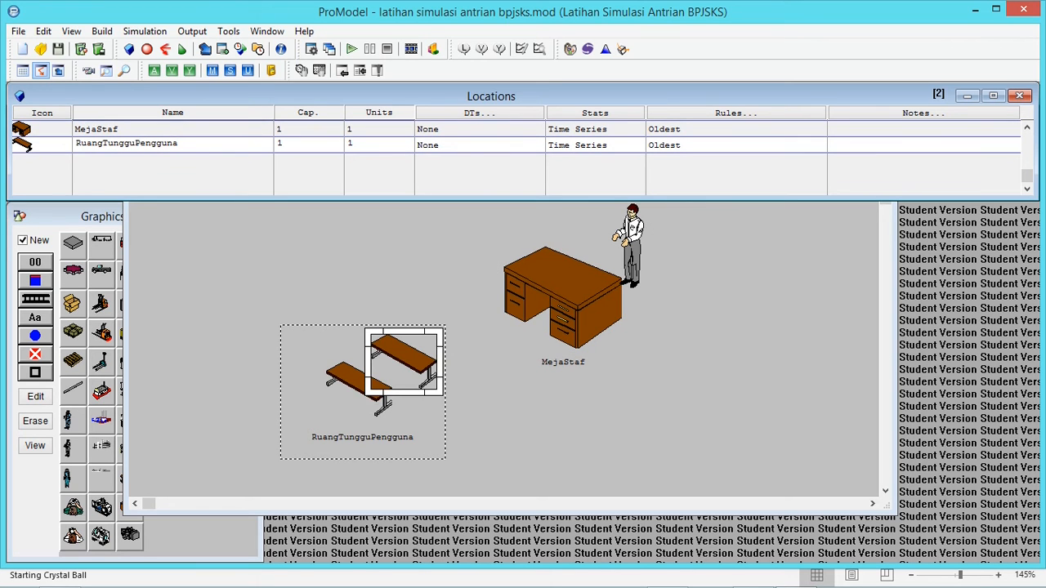
pyautogui.click(284, 144)
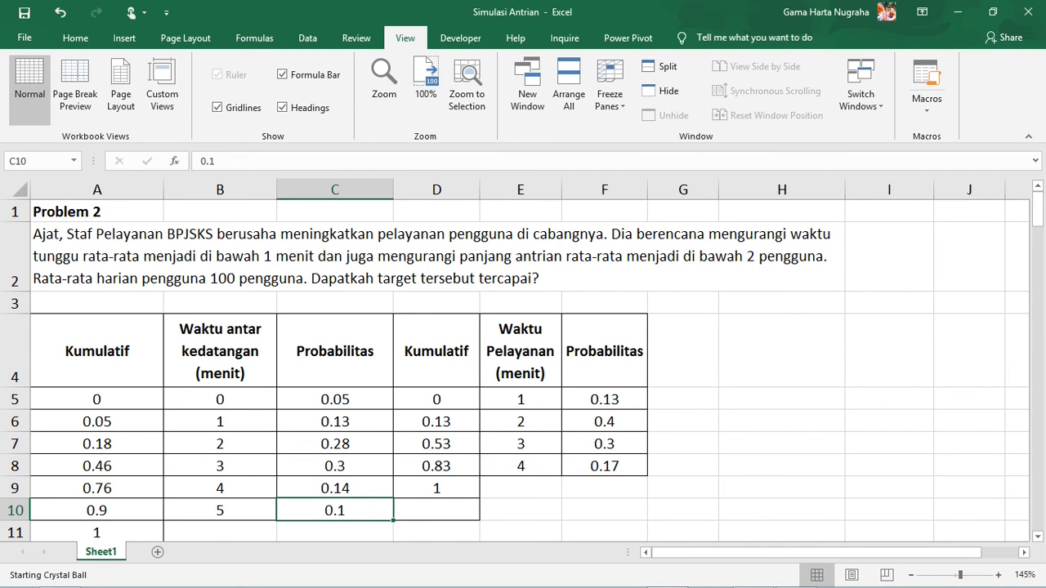
pyautogui.hotkey('alt', 'Tab')
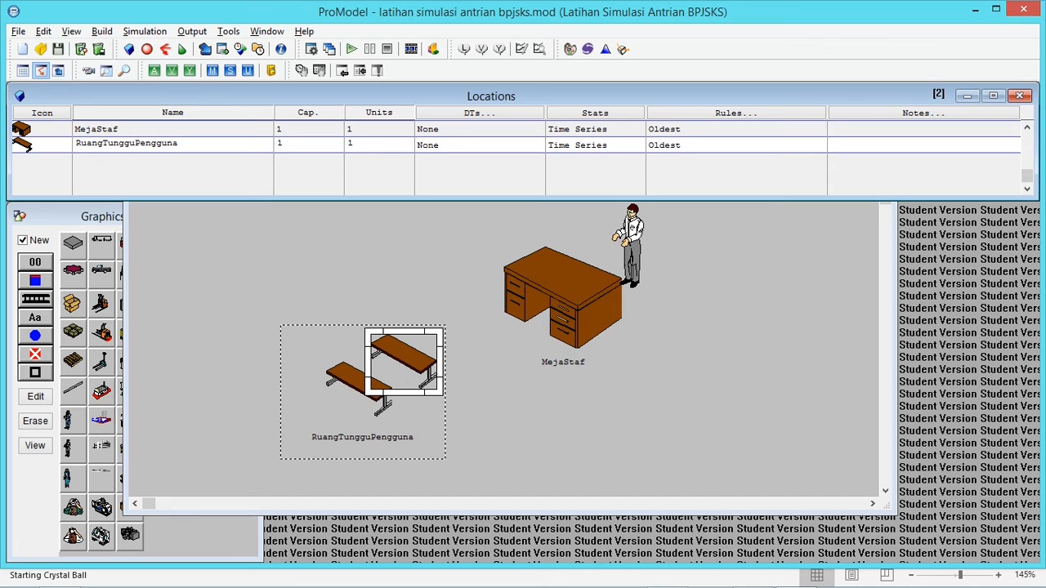
pyautogui.write('00')
pyautogui.click(284, 127)
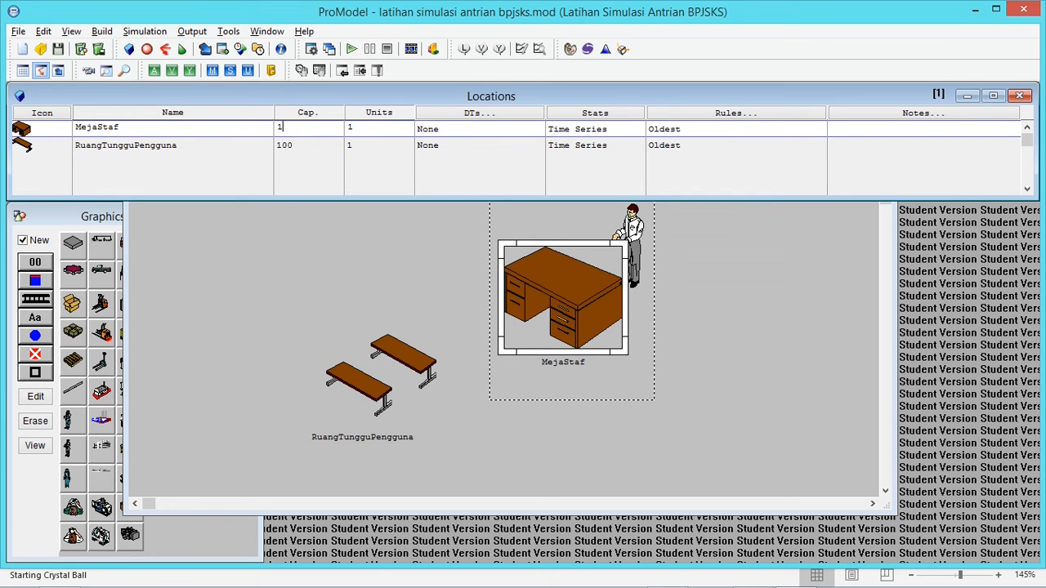
# Run the simulation to completion, adjusting the animation speed along the way, and decline to view the results
pyautogui.click(352, 49)
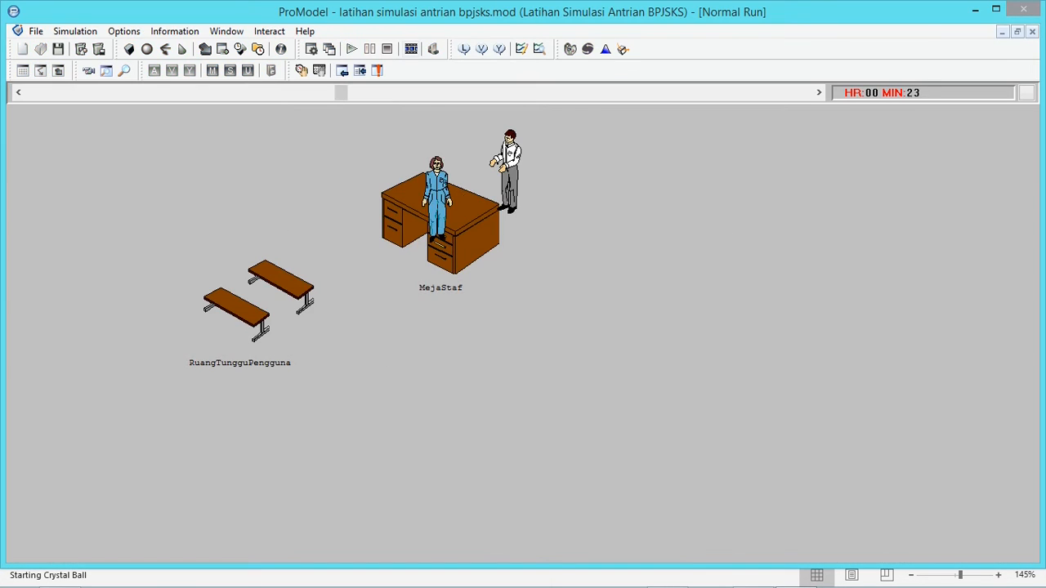
pyautogui.moveTo(341, 93); pyautogui.dragTo(252, 93)
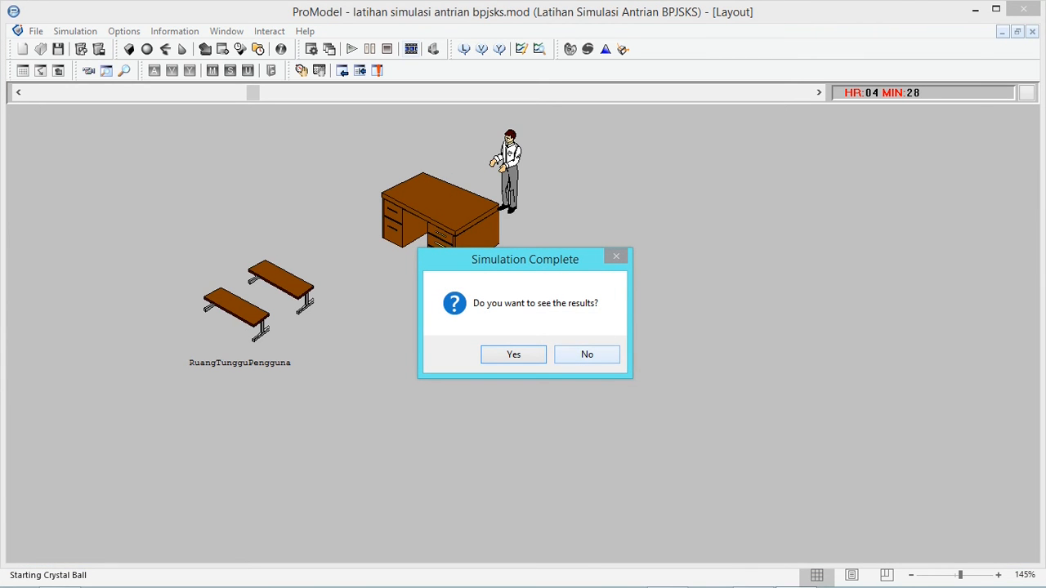
pyautogui.click(587, 354)
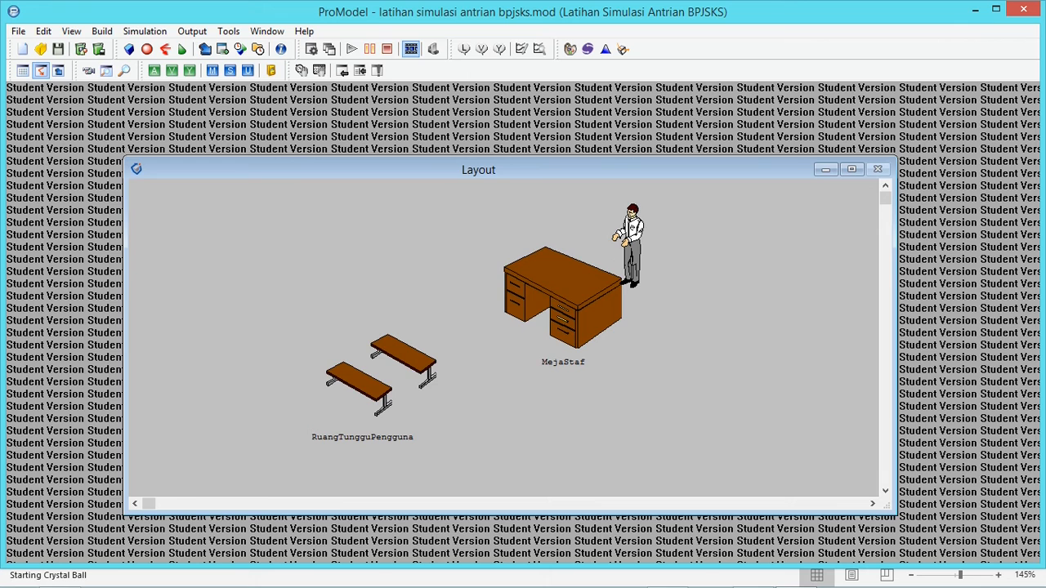
# Start move logic for the Pengguna routing from RuangTungguPengguna to MejaStaf, compare the entity-related statements and choose MOVE FOR
pyautogui.click(205, 49)
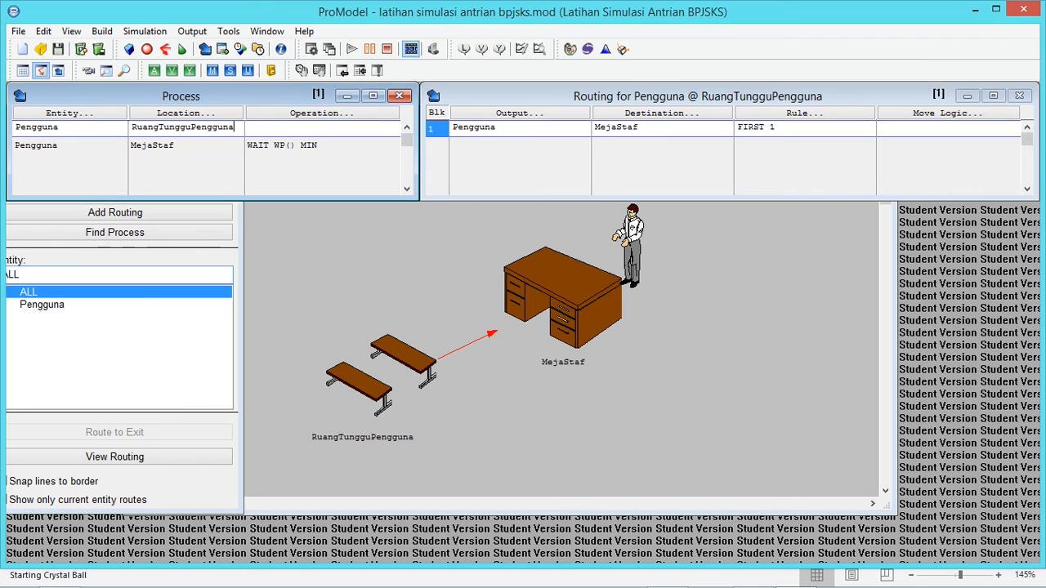
pyautogui.click(646, 127)
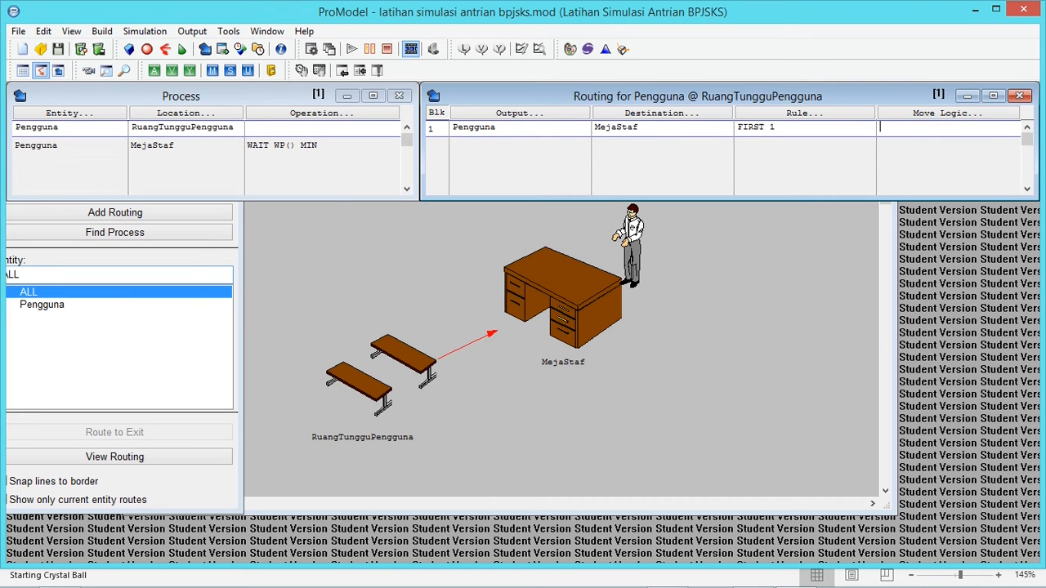
pyautogui.rightClick(946, 127)
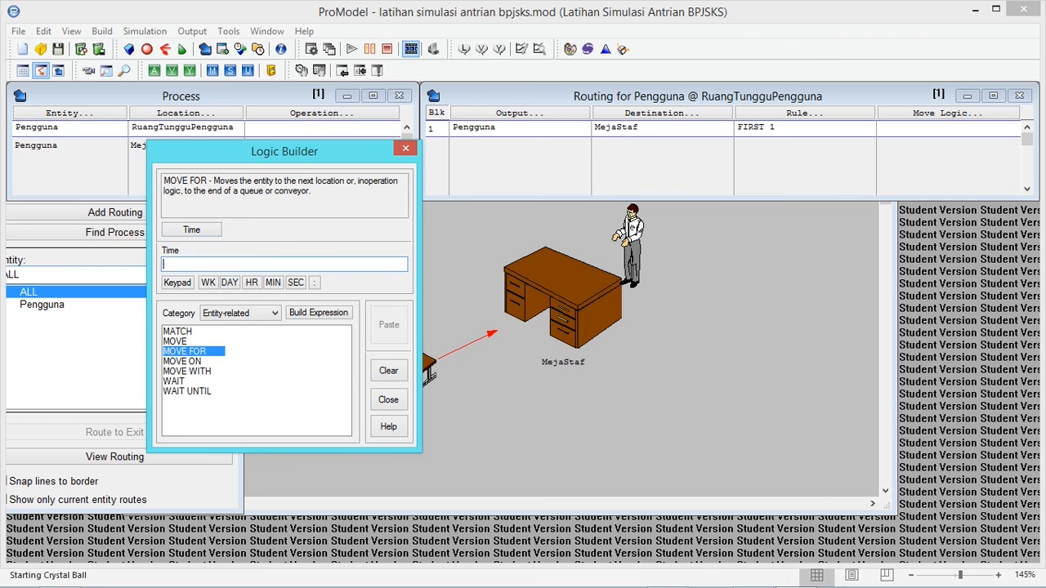
pyautogui.click(176, 341)
pyautogui.click(177, 332)
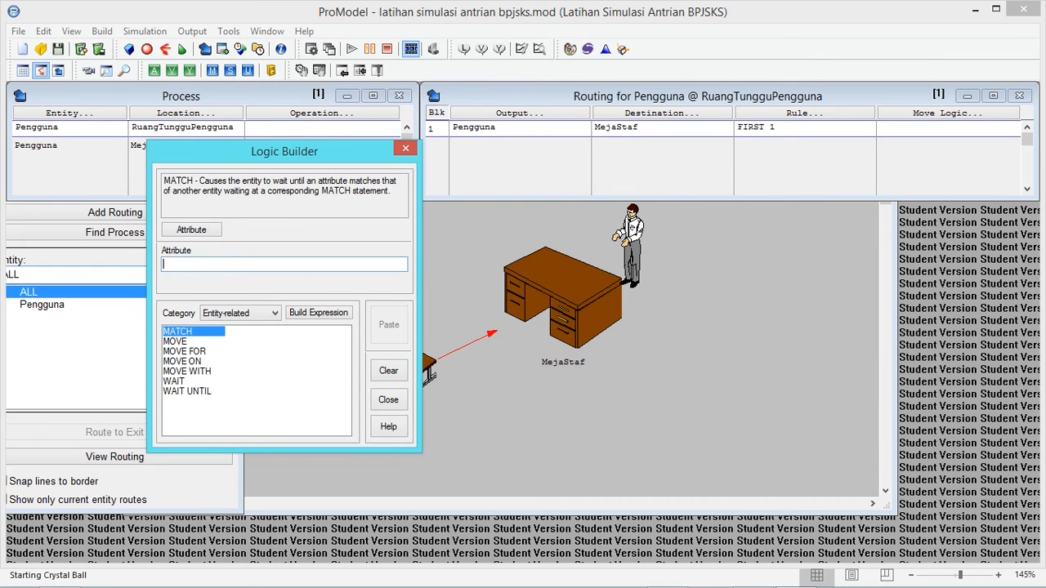
pyautogui.click(185, 351)
pyautogui.click(187, 391)
pyautogui.click(177, 332)
pyautogui.click(175, 341)
pyautogui.click(184, 351)
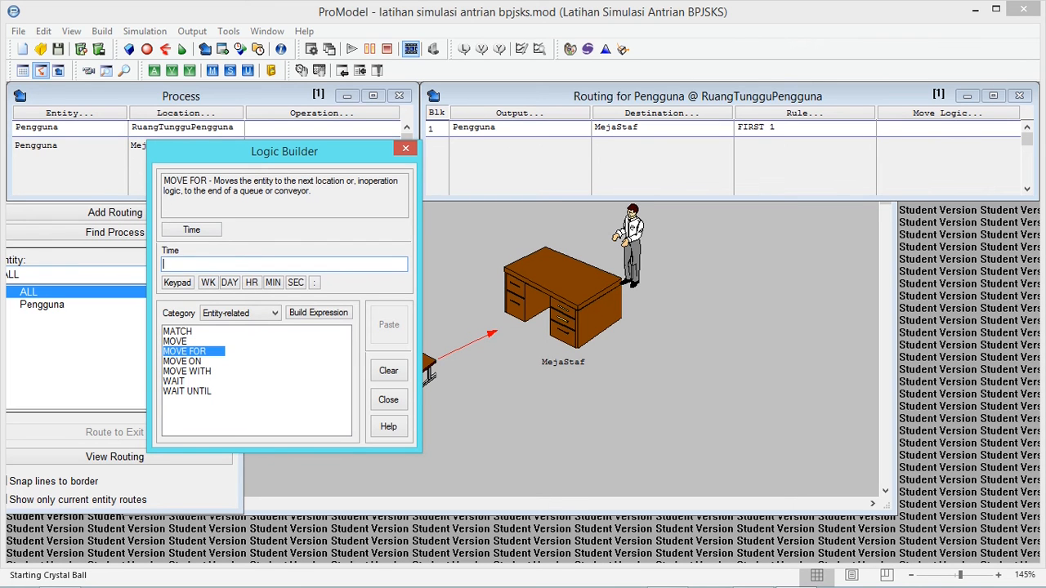
# Set the MOVE FOR time to 1 SEC after checking Problem 2 in Excel, and insert the statement into the move logic
pyautogui.moveTo(284, 152); pyautogui.dragTo(315, 161)
pyautogui.hotkey('alt', 'Tab')
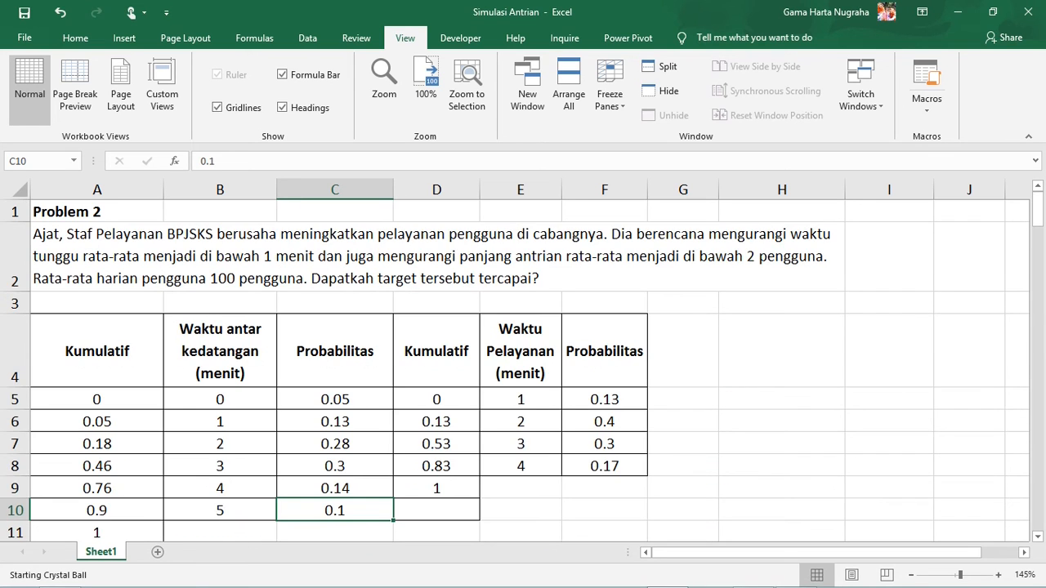
pyautogui.hotkey('alt', 'Tab')
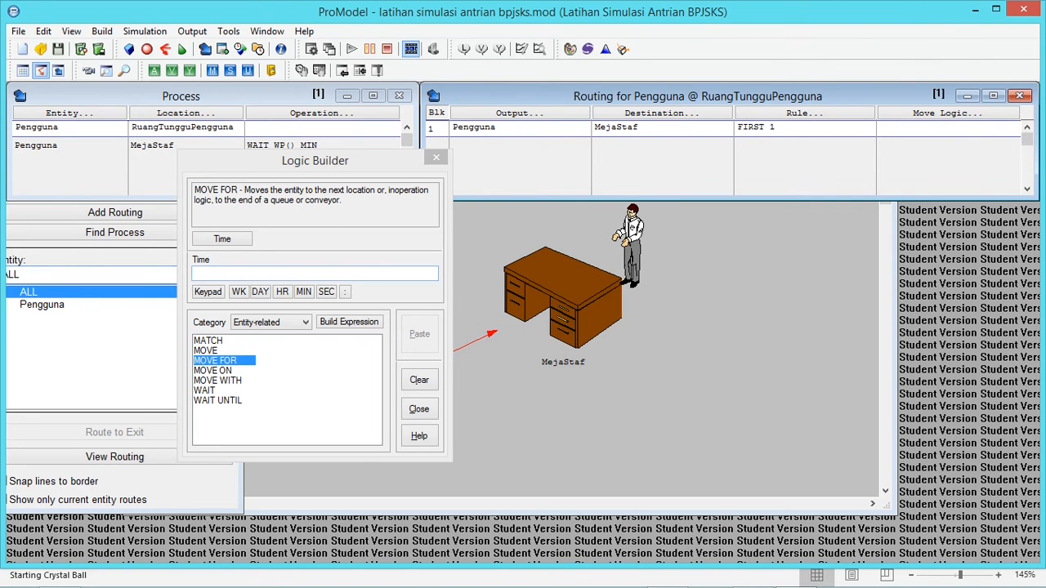
pyautogui.moveTo(314, 161); pyautogui.dragTo(455, 178)
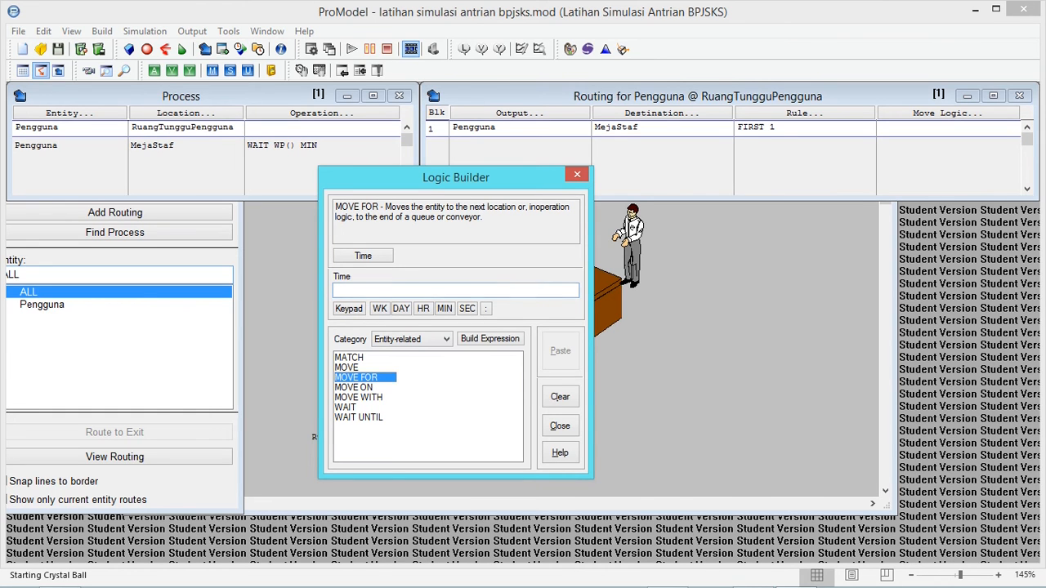
pyautogui.click(349, 309)
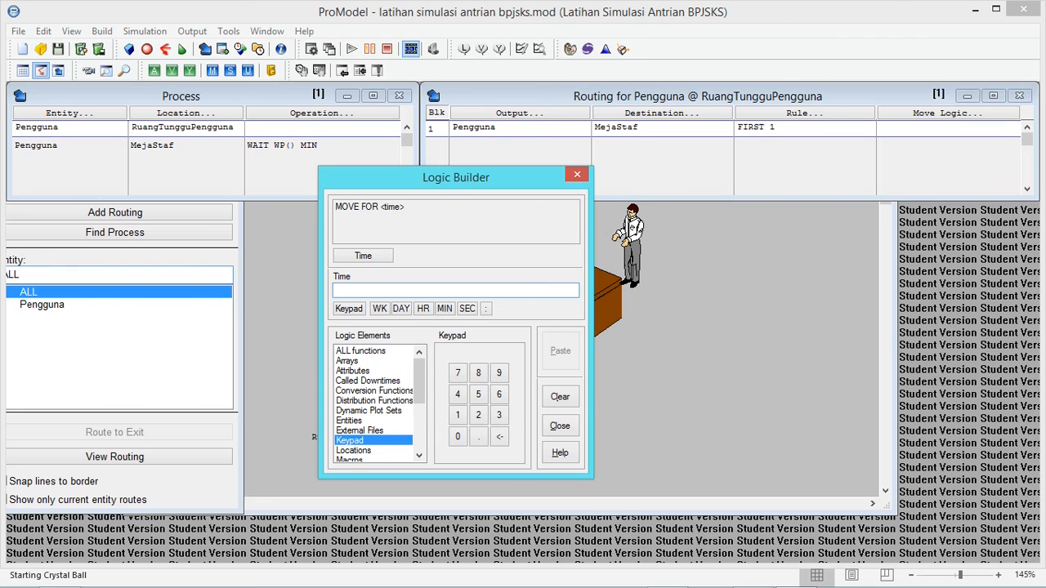
pyautogui.write('1')
pyautogui.click(468, 308)
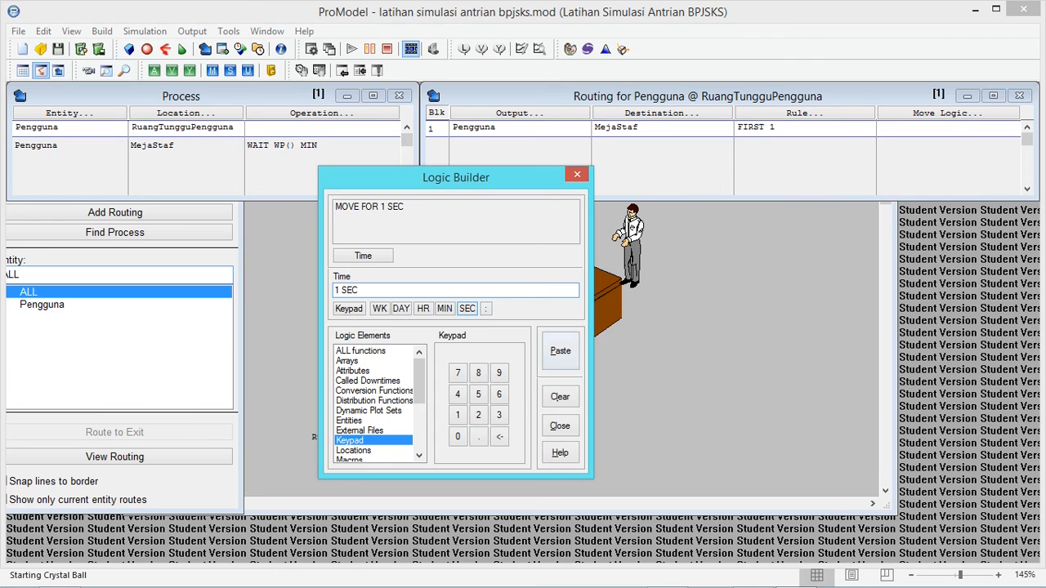
pyautogui.click(560, 351)
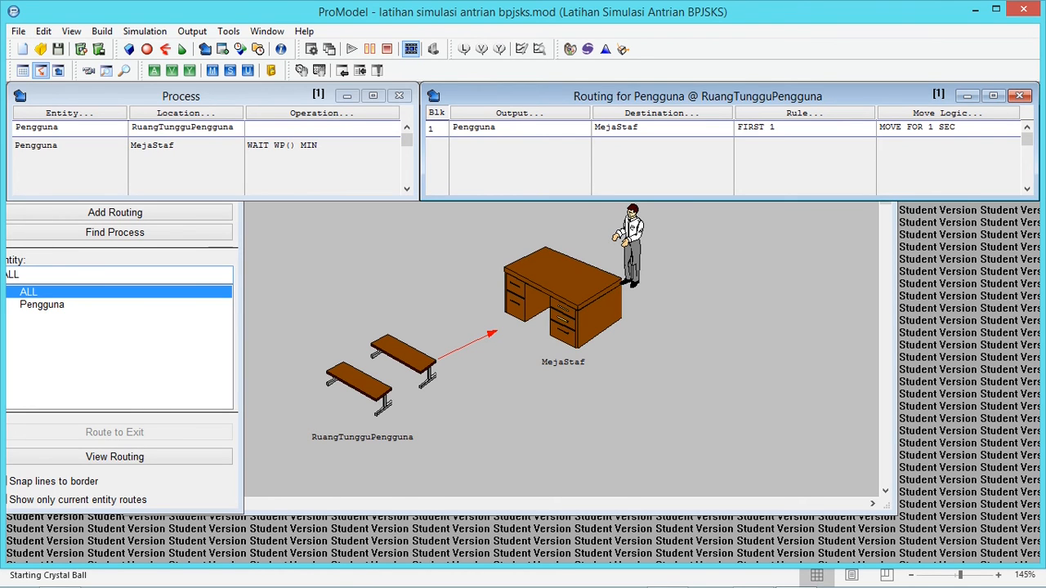
# Review the Pengguna process at MejaStaf, run the simulation to completion and open its results
pyautogui.click(180, 145)
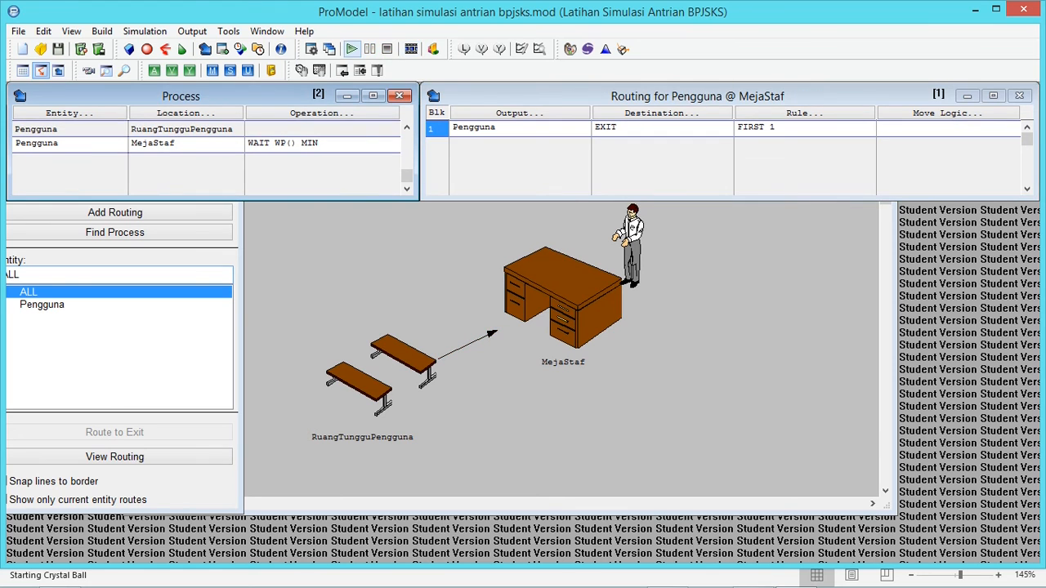
pyautogui.click(351, 49)
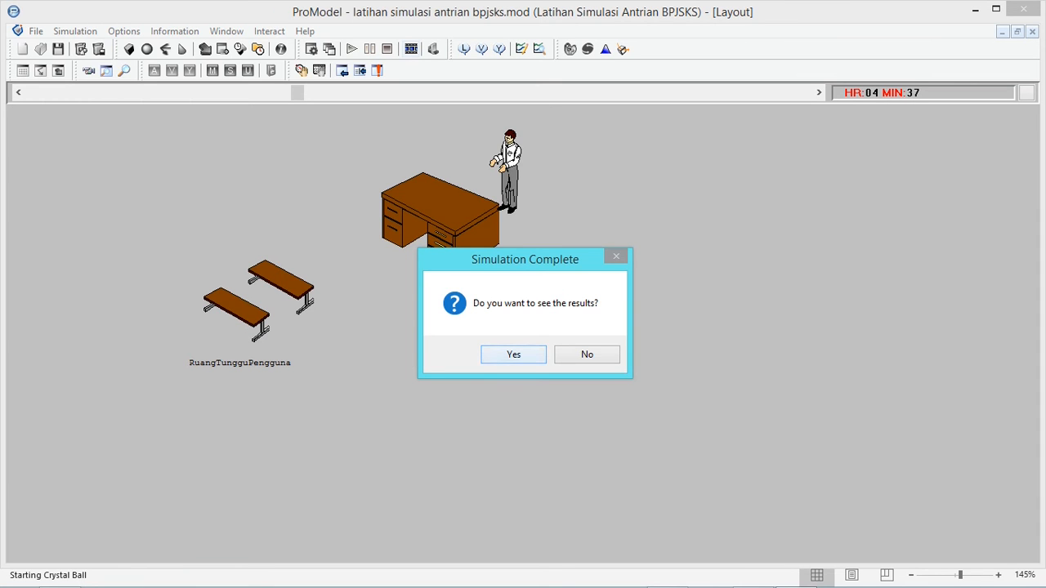
pyautogui.press('Return')
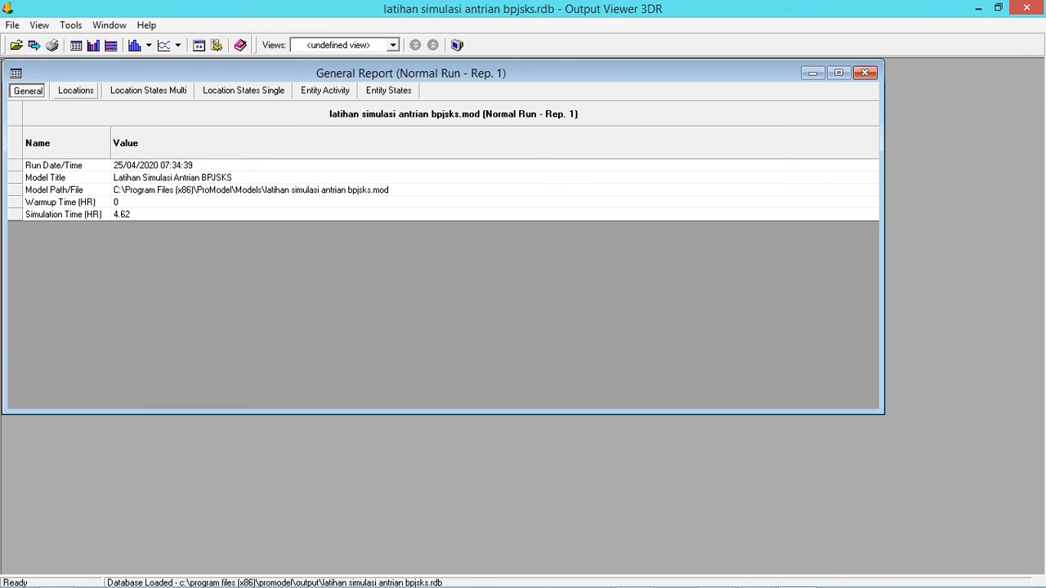
# Examine the General Report's location statistics, multi- and single-capacity location states, entity activity and entity states
pyautogui.click(76, 91)
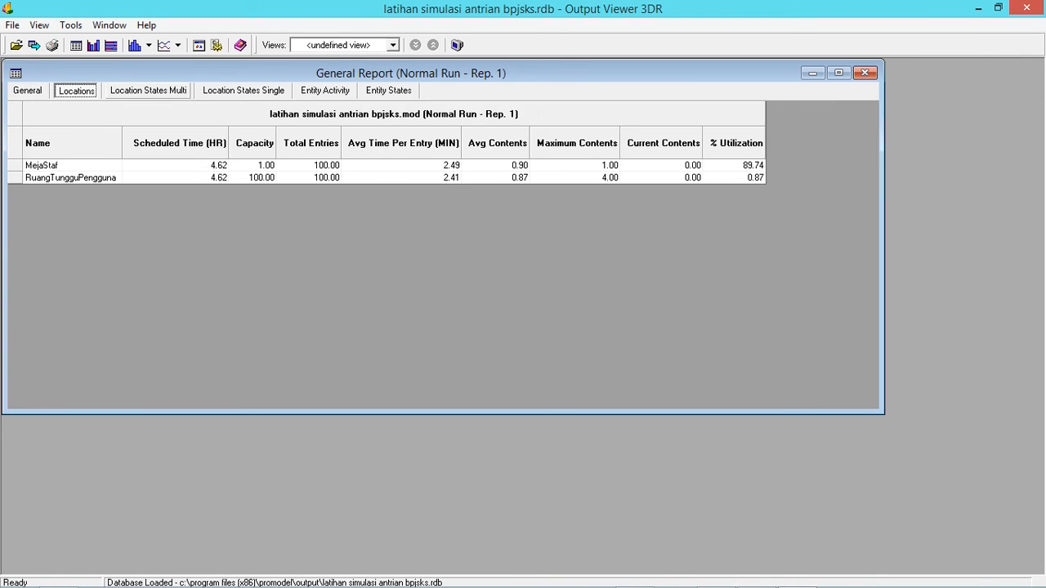
pyautogui.click(148, 90)
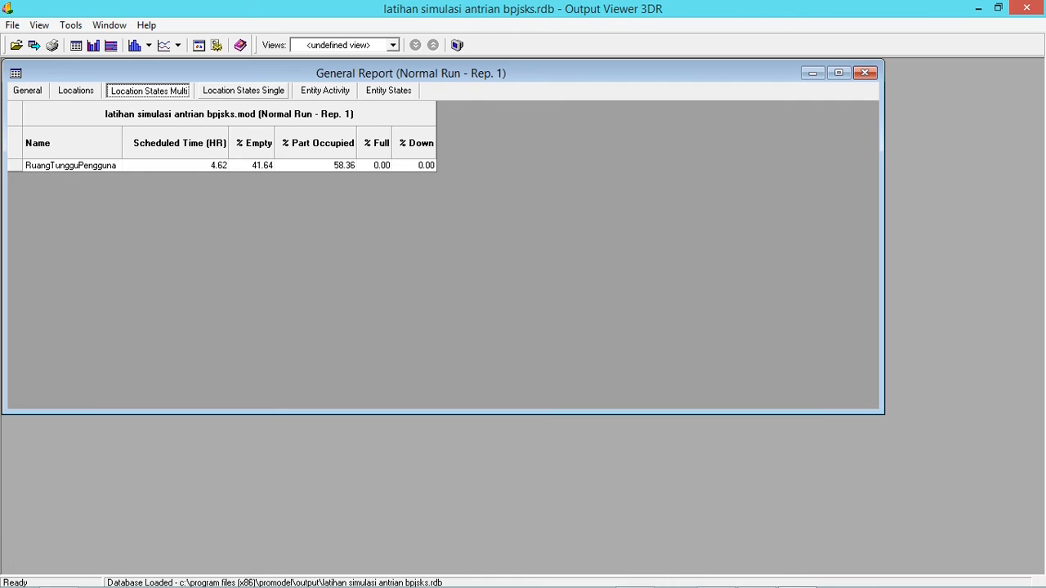
pyautogui.click(243, 91)
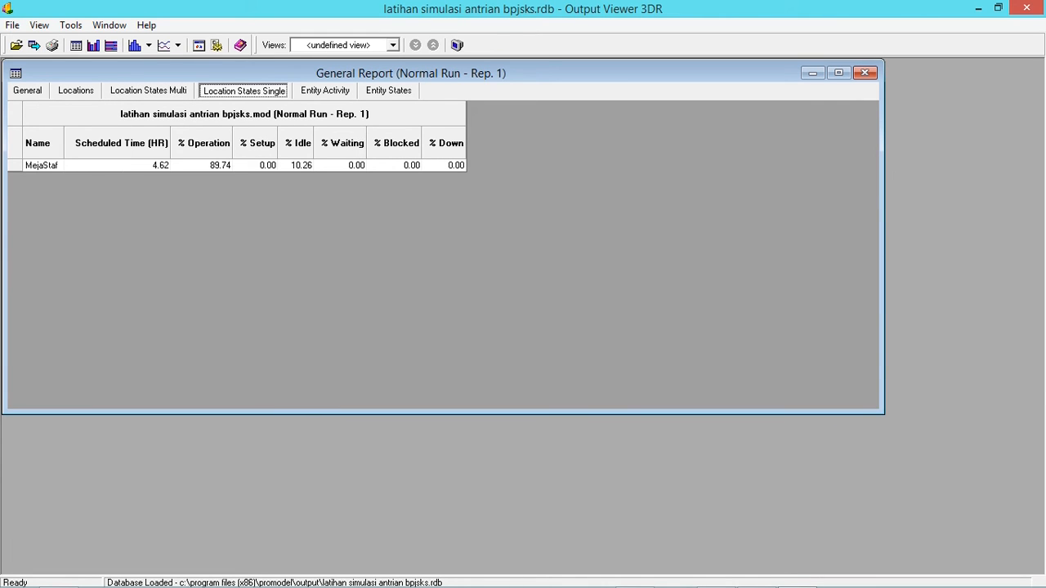
pyautogui.click(325, 91)
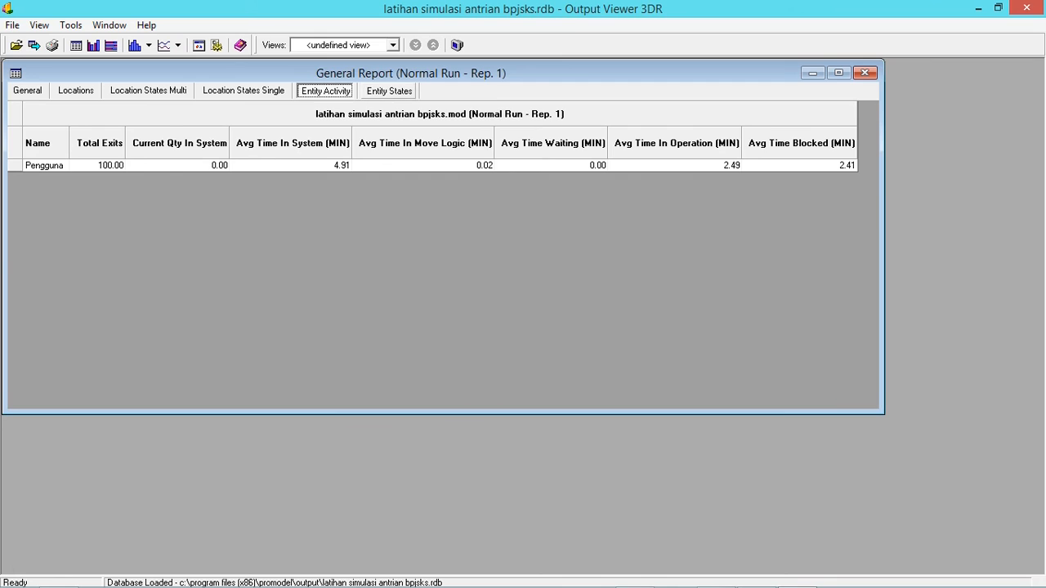
pyautogui.click(389, 91)
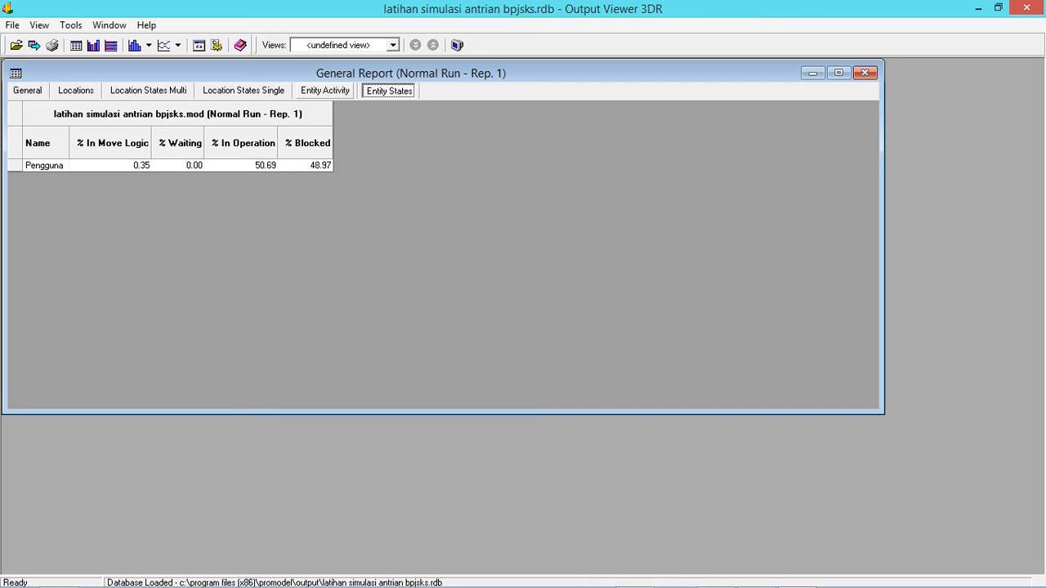
pyautogui.click(325, 90)
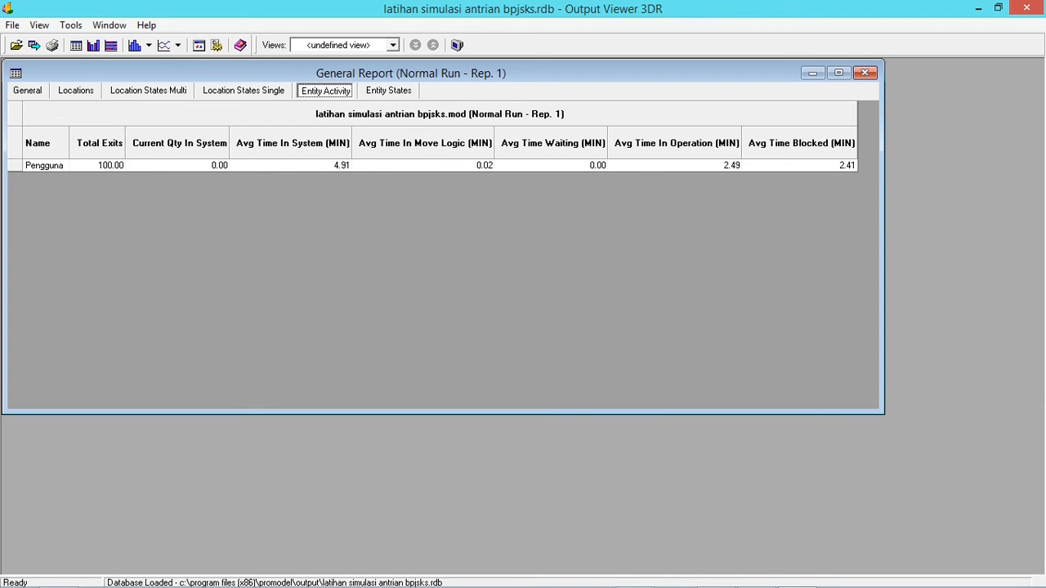
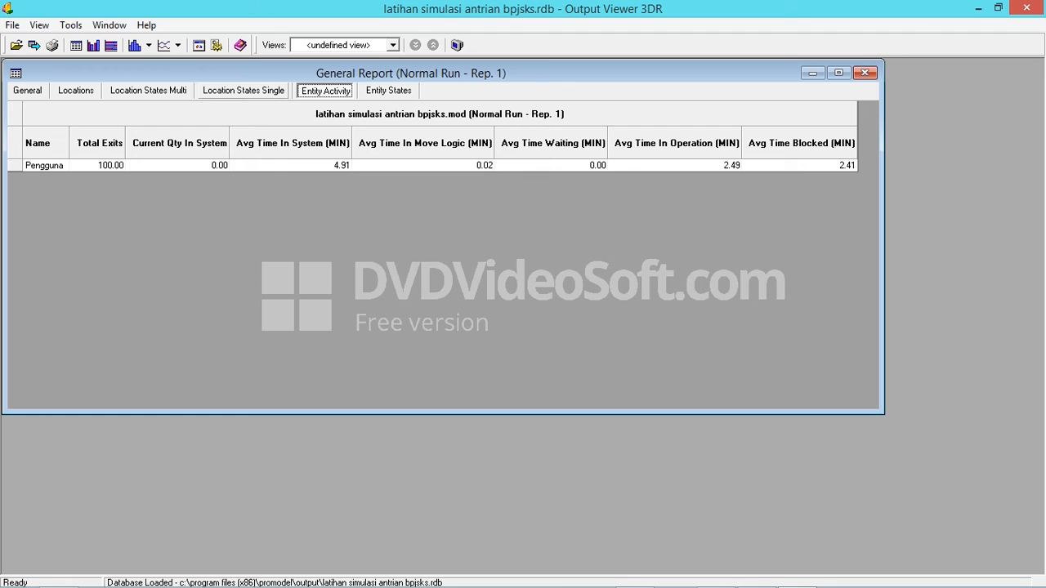
# Examine the location statistics in the General Report, comparing the utilization of MejaStaf and RuangTungguPengguna
pyautogui.click(76, 91)
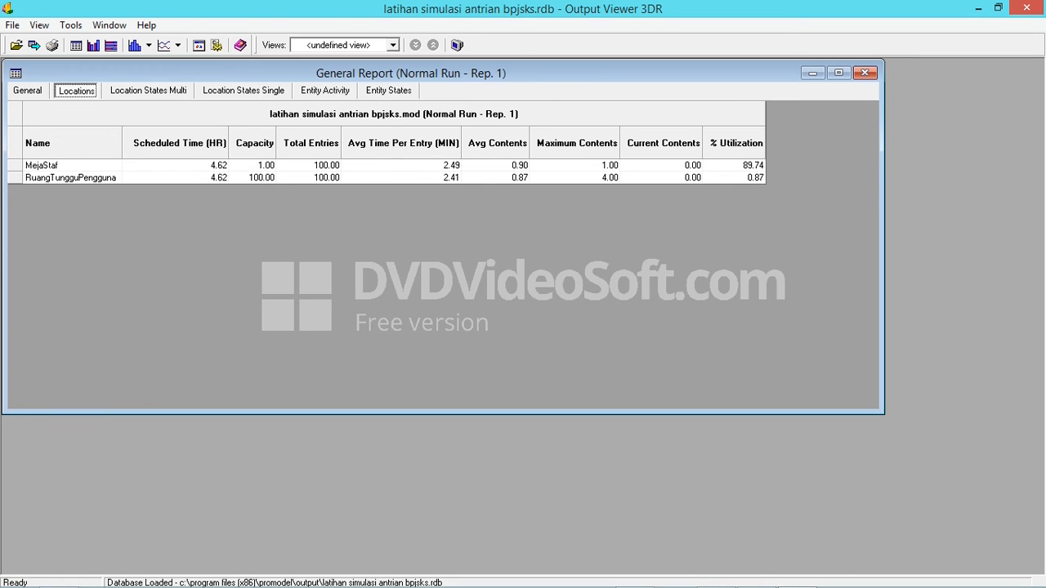
pyautogui.click(734, 177)
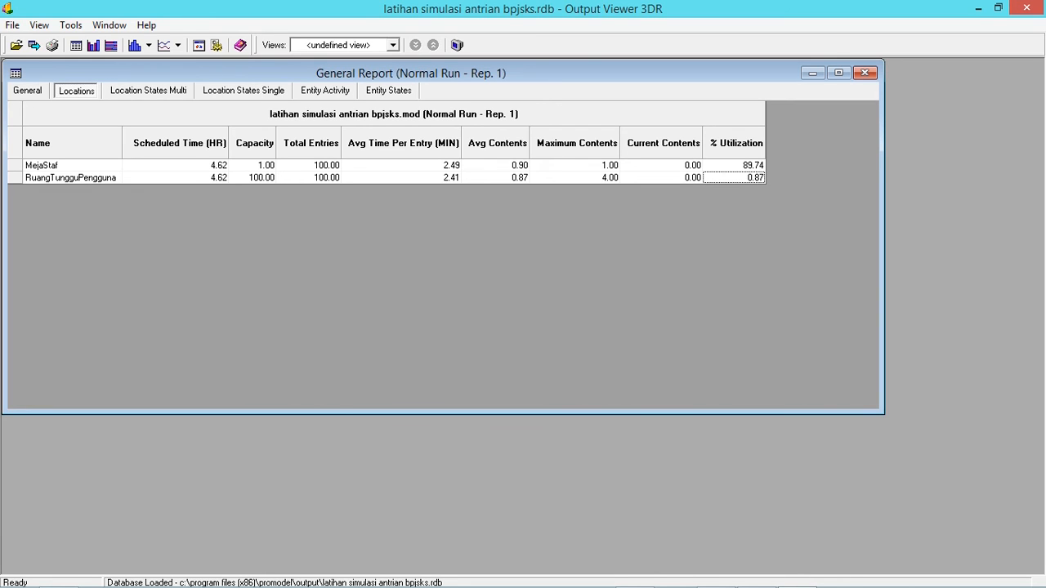
pyautogui.click(71, 177)
pyautogui.click(734, 178)
pyautogui.click(734, 165)
pyautogui.click(72, 165)
pyautogui.click(76, 91)
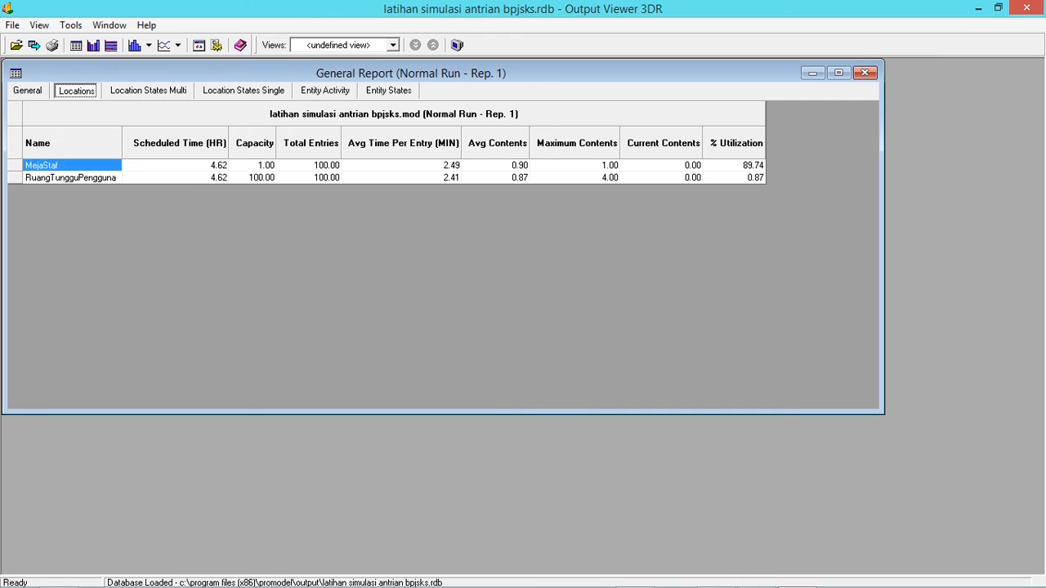
# Examine the Pengguna entity activity, comparing average time in system, waiting, in operation and blocked
pyautogui.click(326, 91)
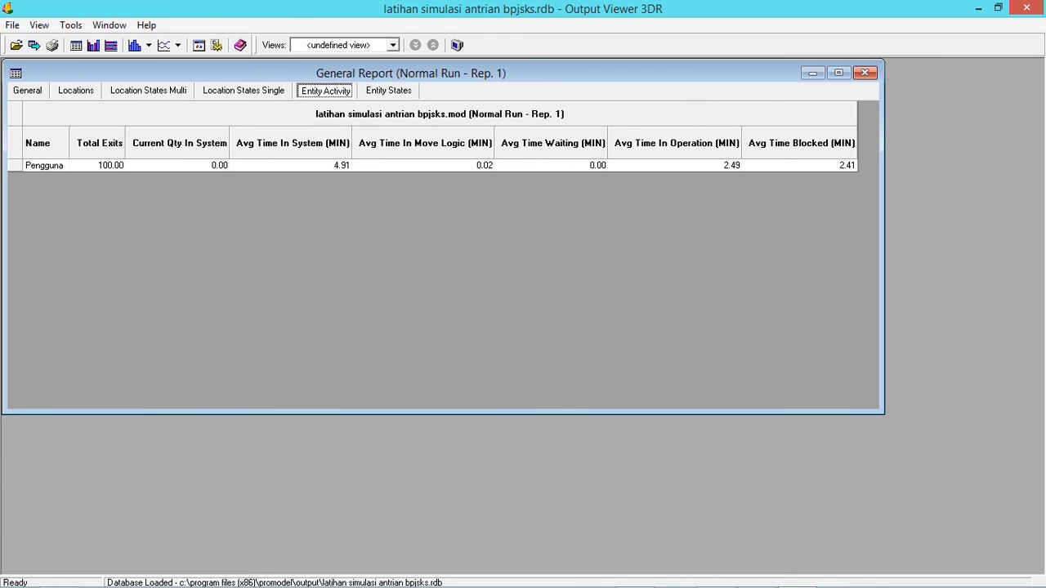
pyautogui.click(291, 165)
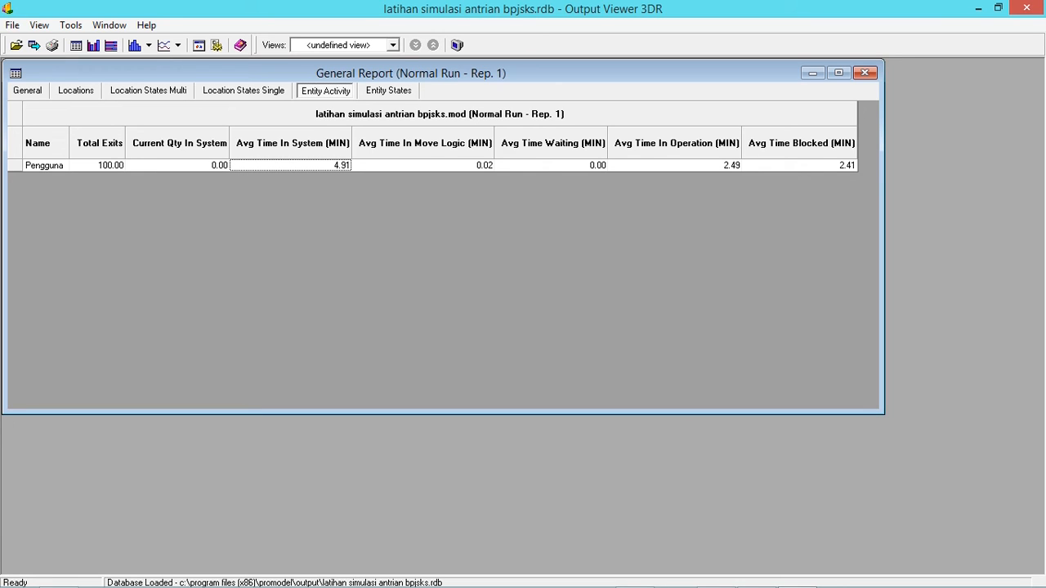
pyautogui.click(551, 165)
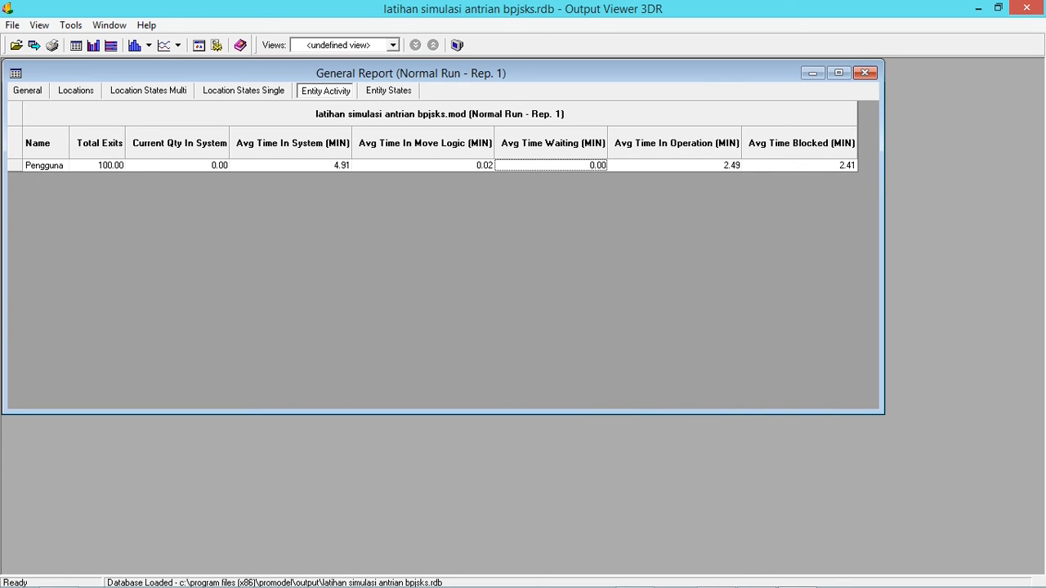
pyautogui.click(799, 165)
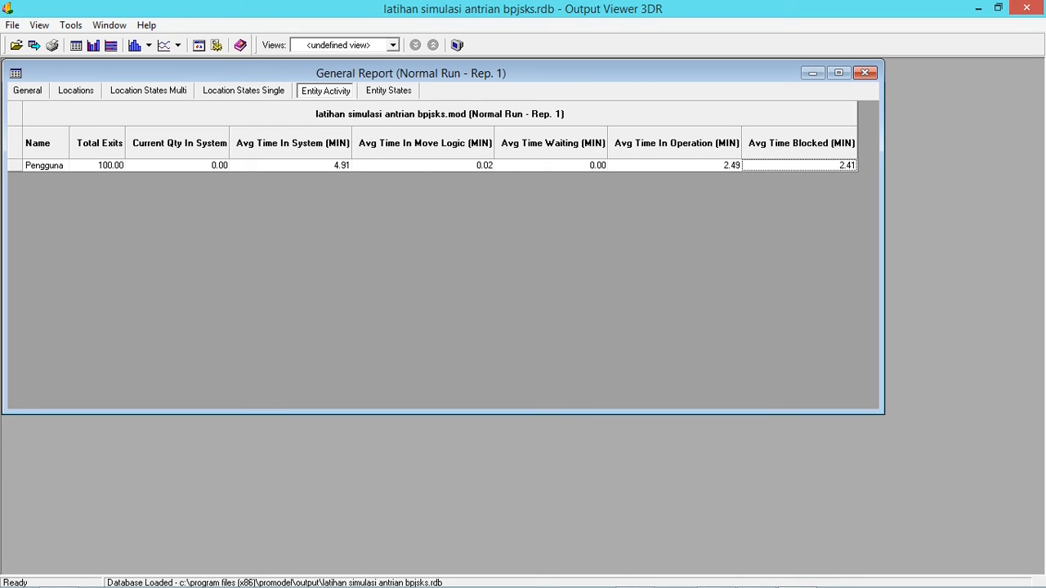
pyautogui.click(674, 165)
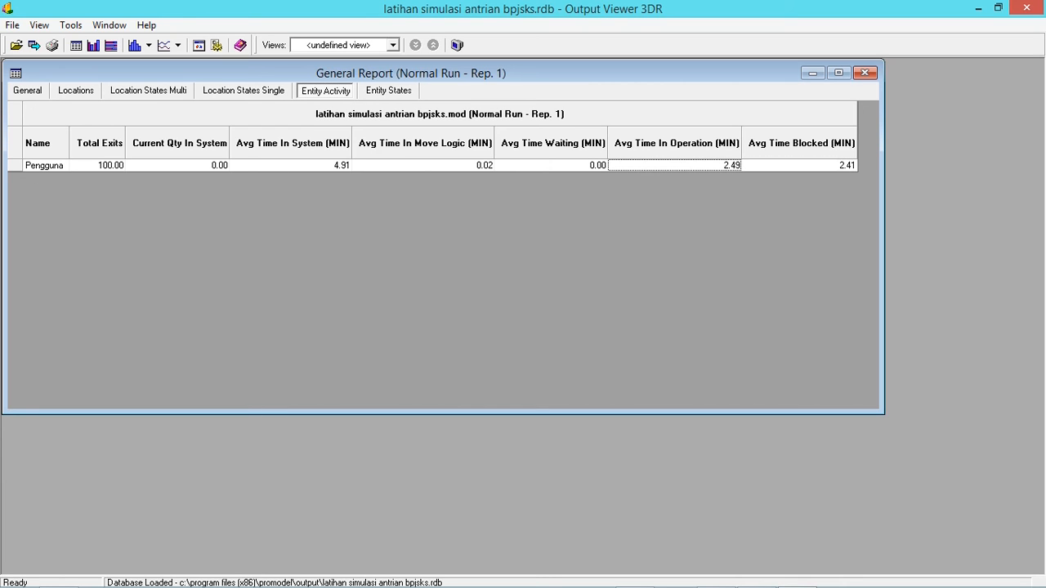
pyautogui.click(291, 165)
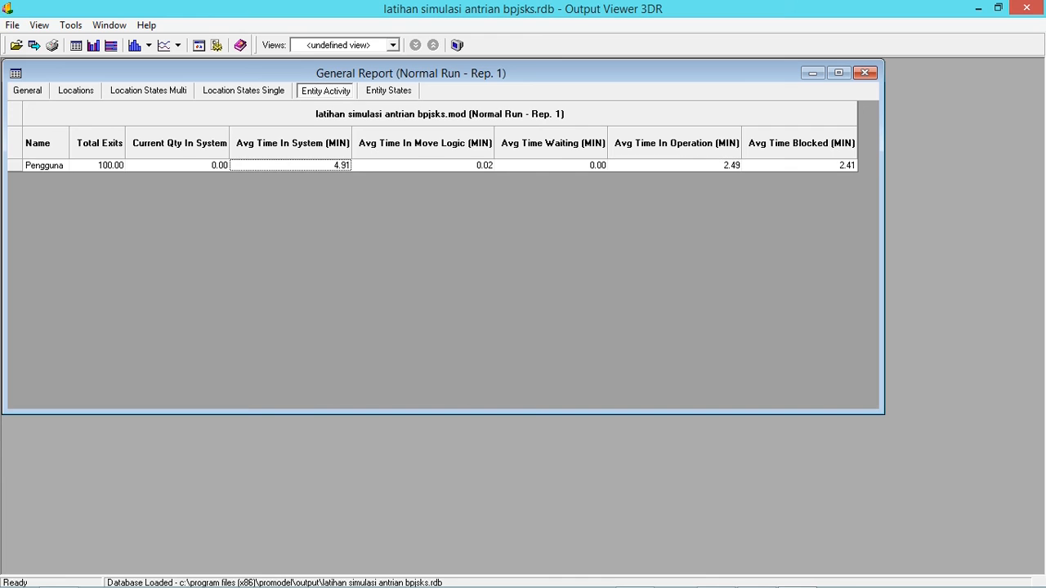
pyautogui.click(675, 165)
pyautogui.click(799, 165)
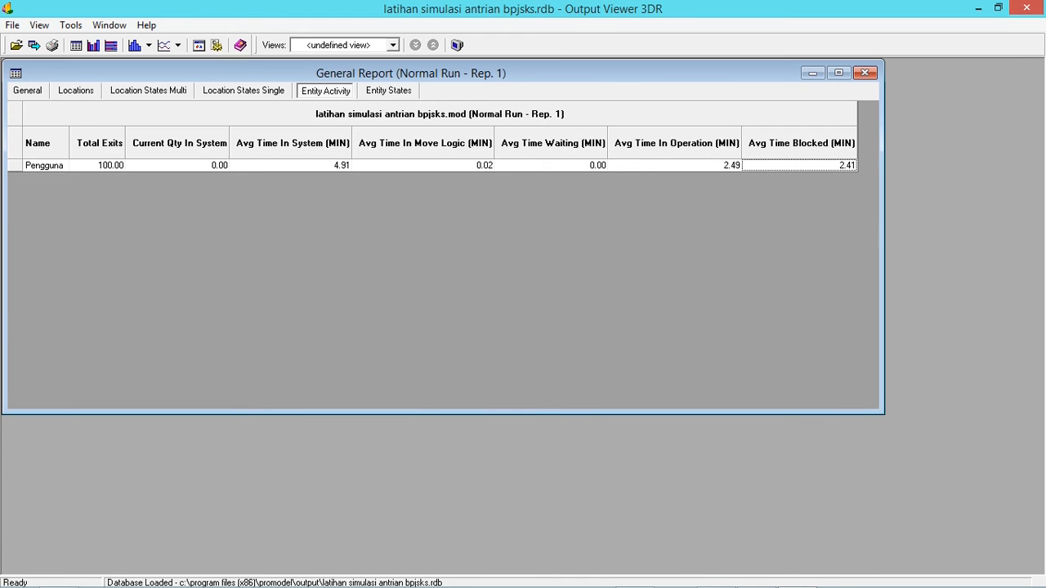
# Check the Pengguna entity state percentages and the general run information, ending on the entity activity results
pyautogui.click(388, 90)
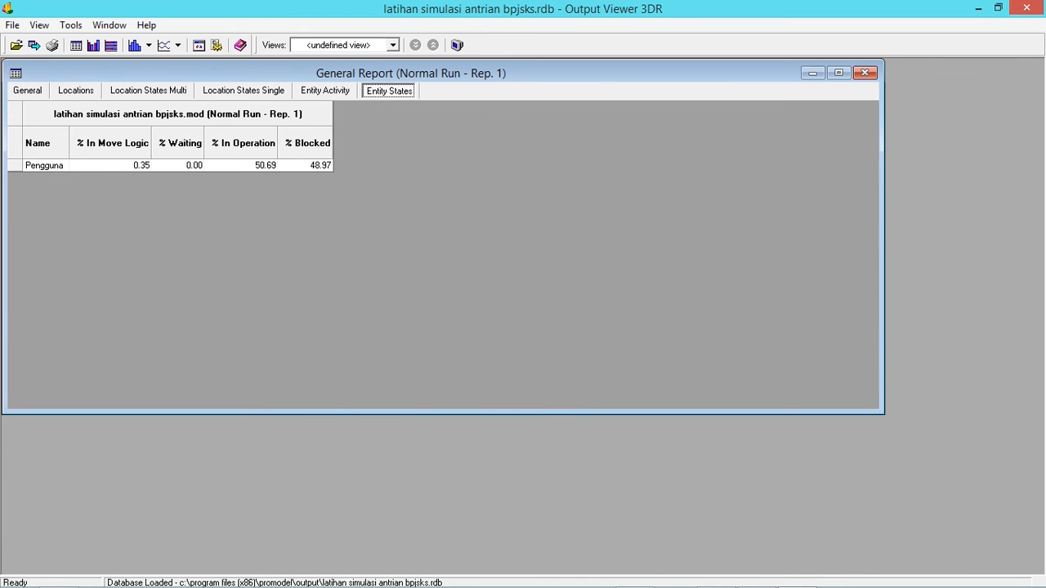
pyautogui.click(241, 165)
pyautogui.click(28, 91)
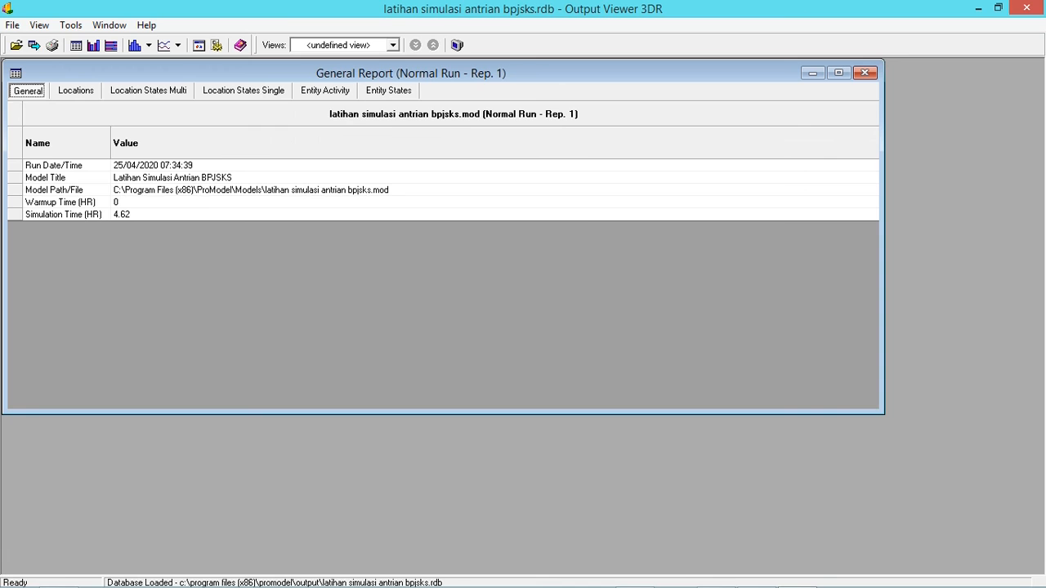
pyautogui.click(325, 91)
pyautogui.click(389, 90)
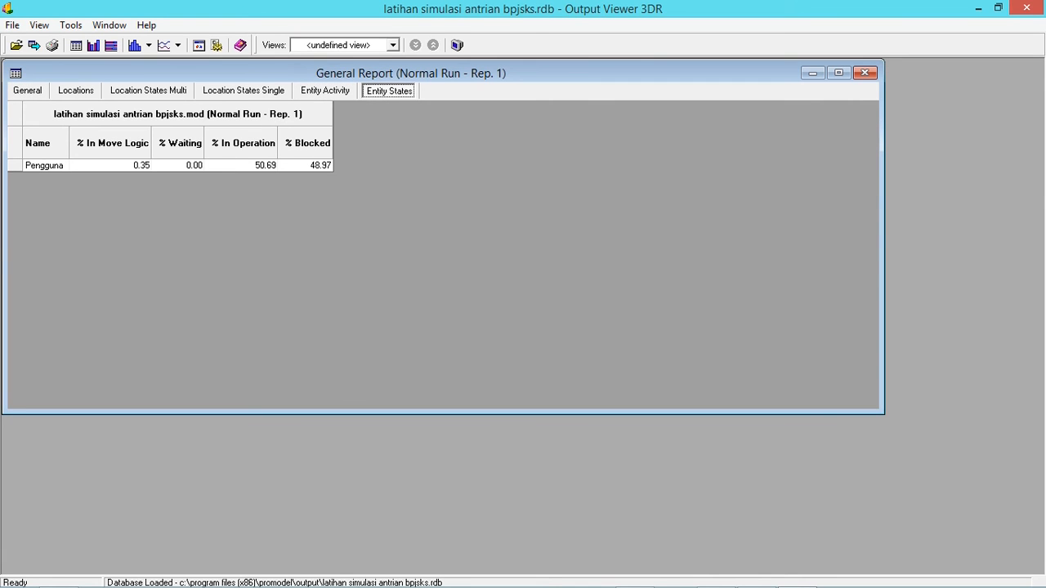
pyautogui.click(325, 91)
# Switch to the Simulasi Antrian workbook in Excel and go to the averages below the 100th Pengguna row
pyautogui.hotkey('alt', 'Tab')
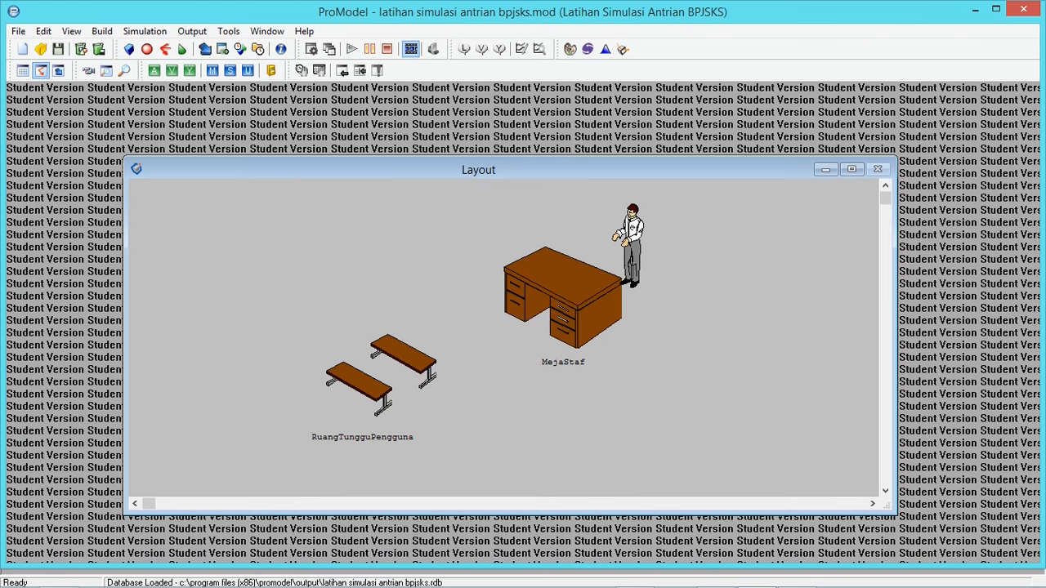
pyautogui.hotkey('alt', 'Tab')
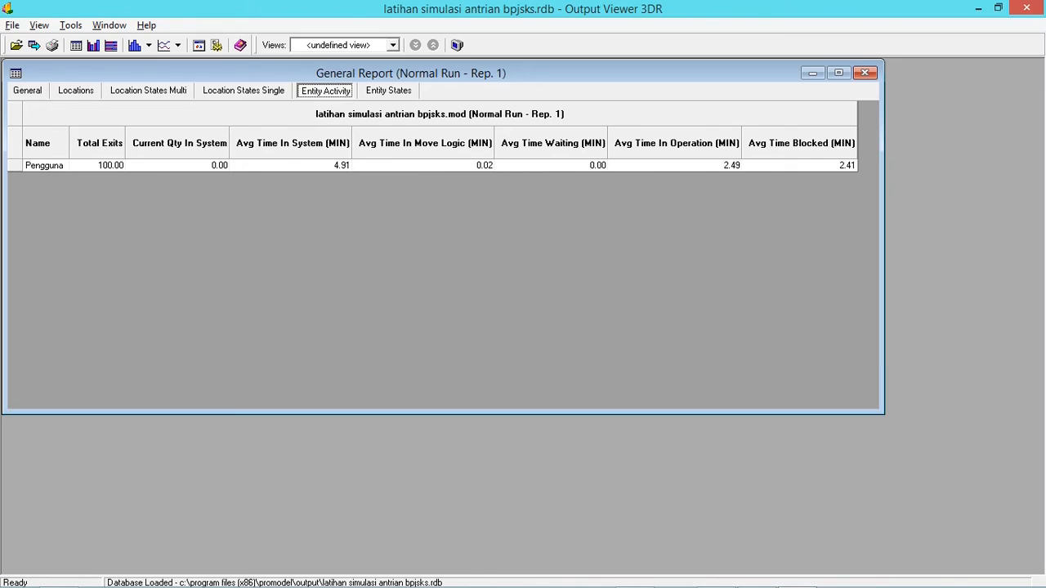
pyautogui.hotkey('alt', 'Tab')
pyautogui.press('Tab')
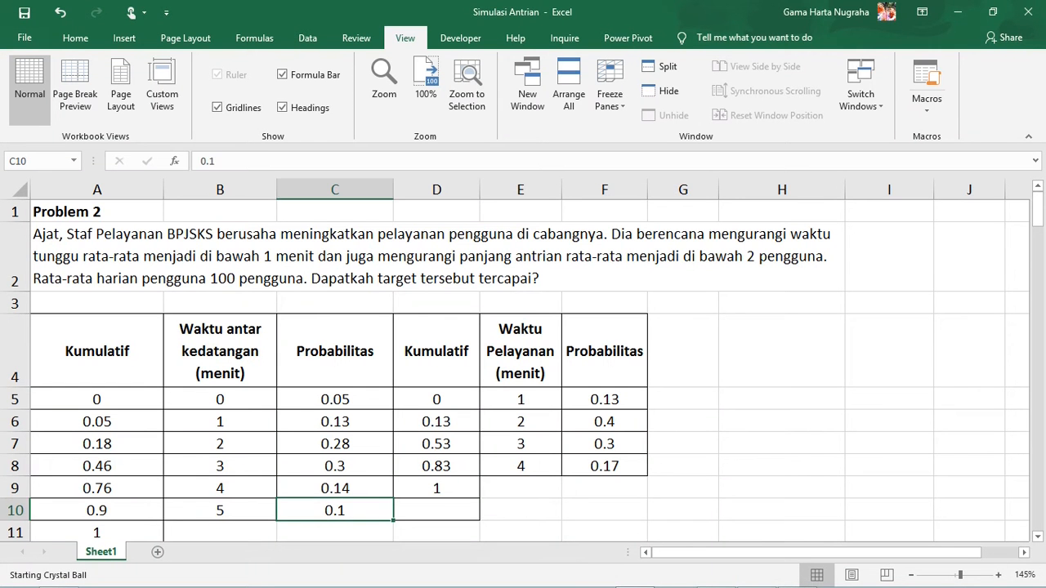
pyautogui.click(683, 352)
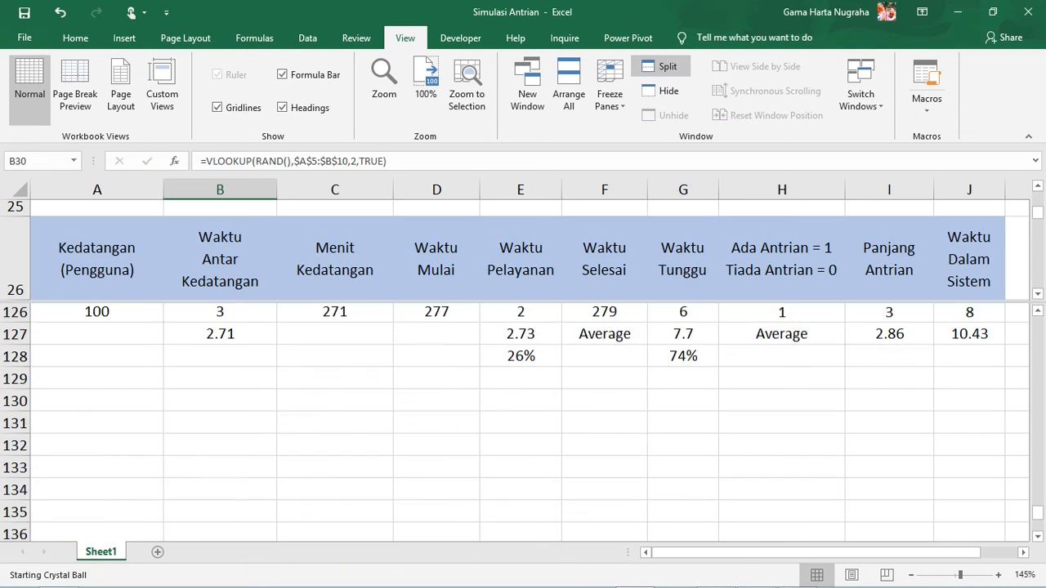
pyautogui.scroll(1, 523, 417)
pyautogui.scroll(-1, 523, 423)
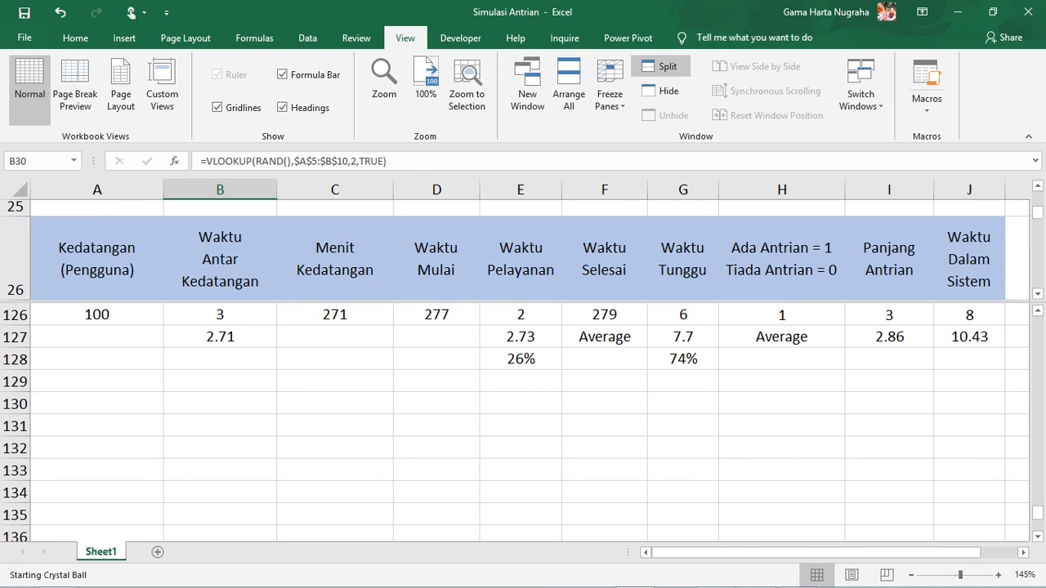
pyautogui.click(436, 358)
# Recalculate the random queue simulation several times while watching the average Waktu Tunggu in G127
pyautogui.press('F9')
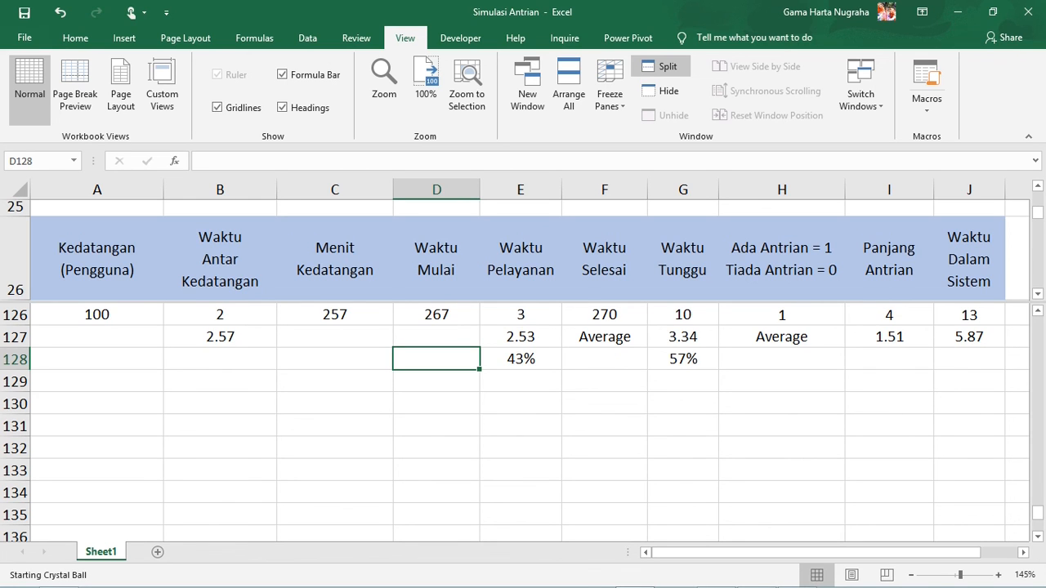
pyautogui.click(683, 337)
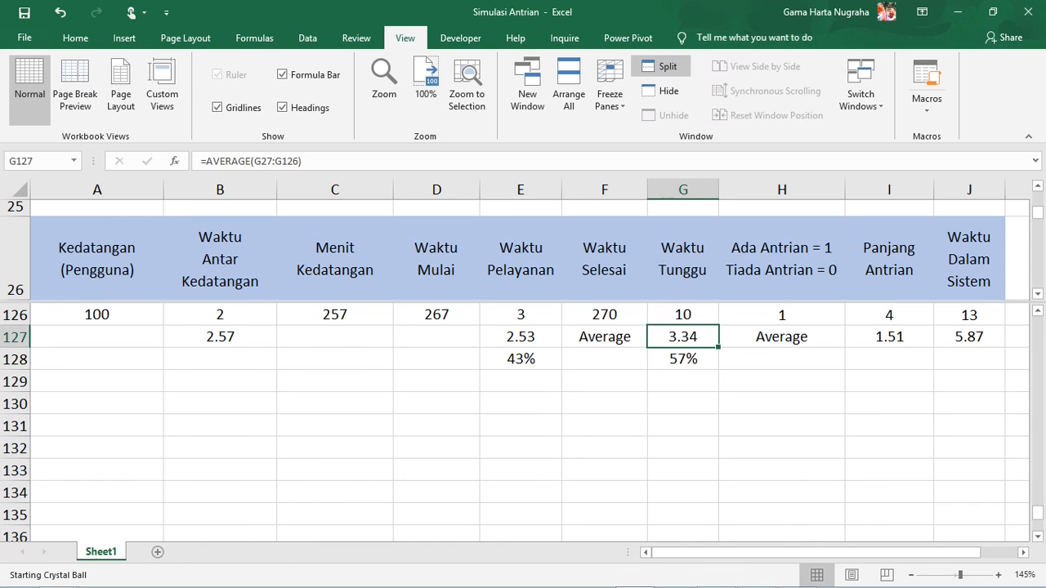
pyautogui.press('F9')
pyautogui.press('F9')
pyautogui.press('F9')
pyautogui.press('F9')
pyautogui.press('F9')
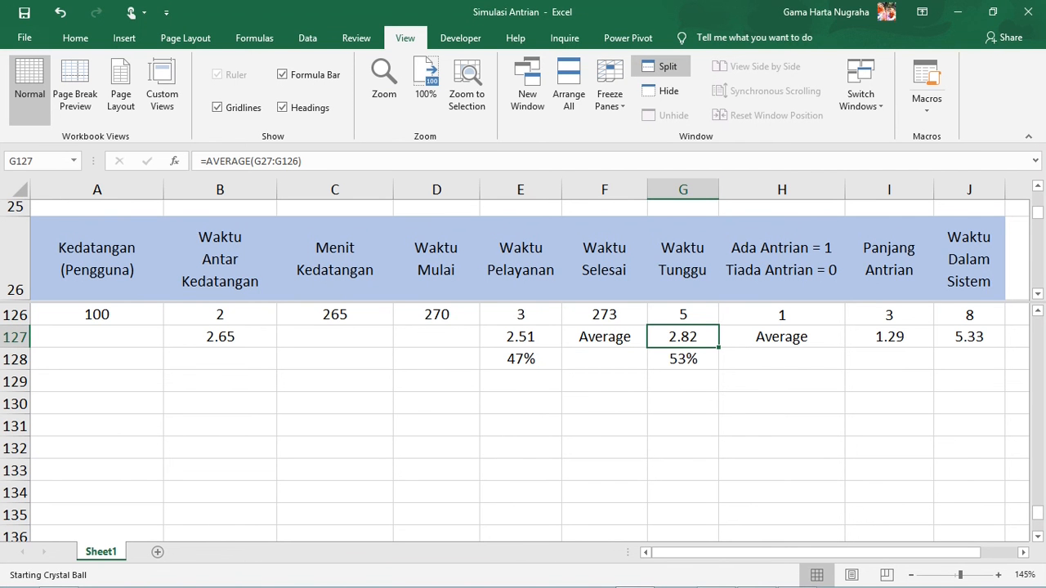
# Compare the average Waktu Pelayanan in E127 with the average Waktu Tunggu in G127
pyautogui.click(521, 337)
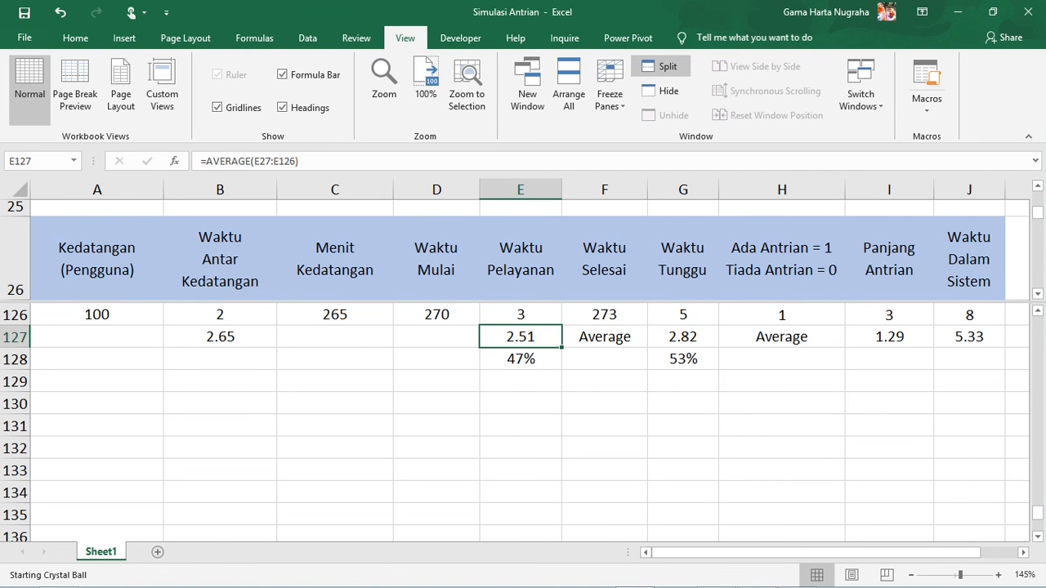
pyautogui.click(683, 337)
pyautogui.click(520, 337)
pyautogui.click(683, 337)
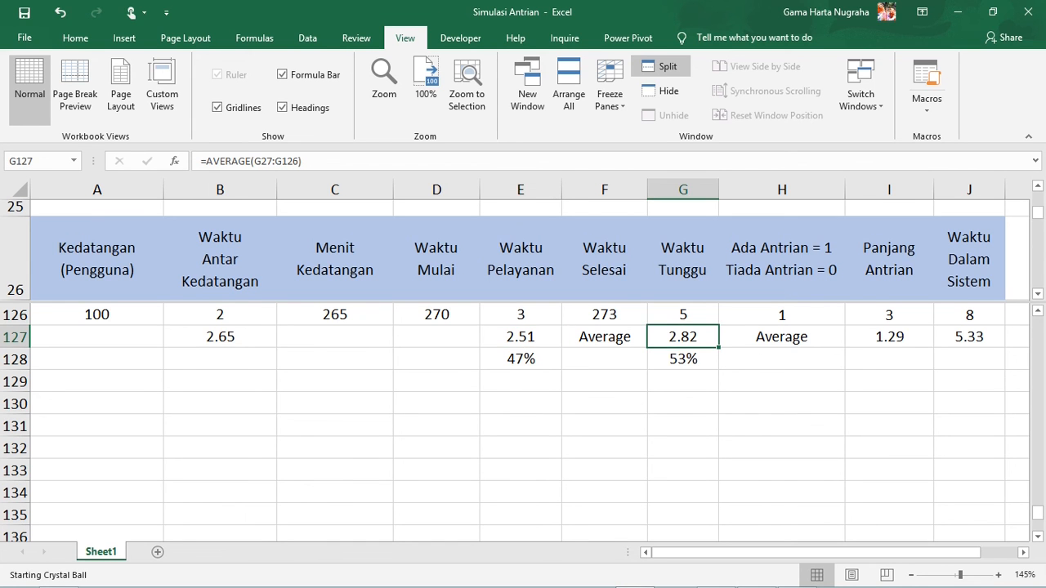
pyautogui.click(520, 336)
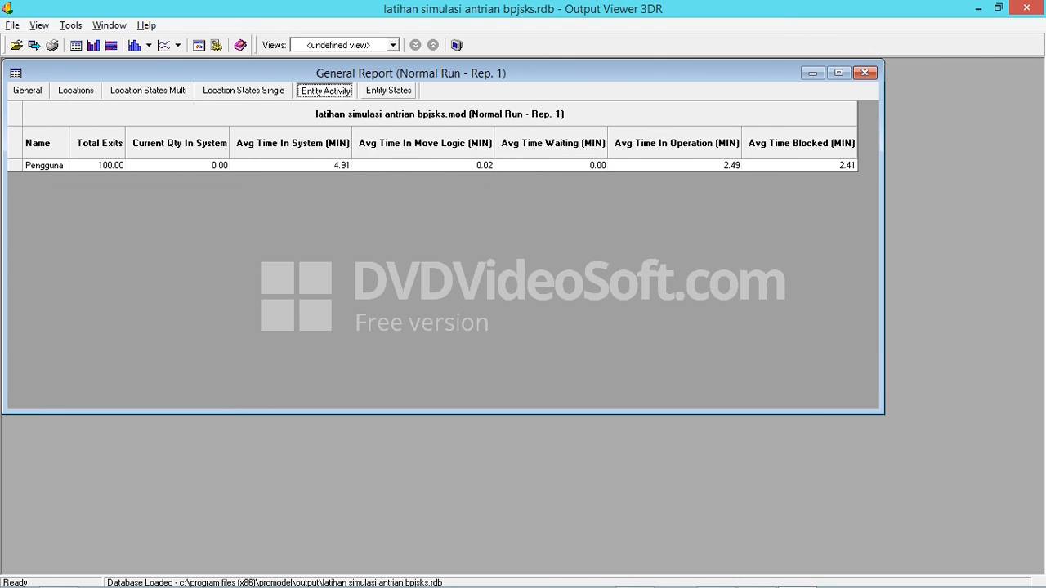
# Compare the single-capacity location states, entity activity and entity states in the Output Viewer's General Report
pyautogui.click(244, 91)
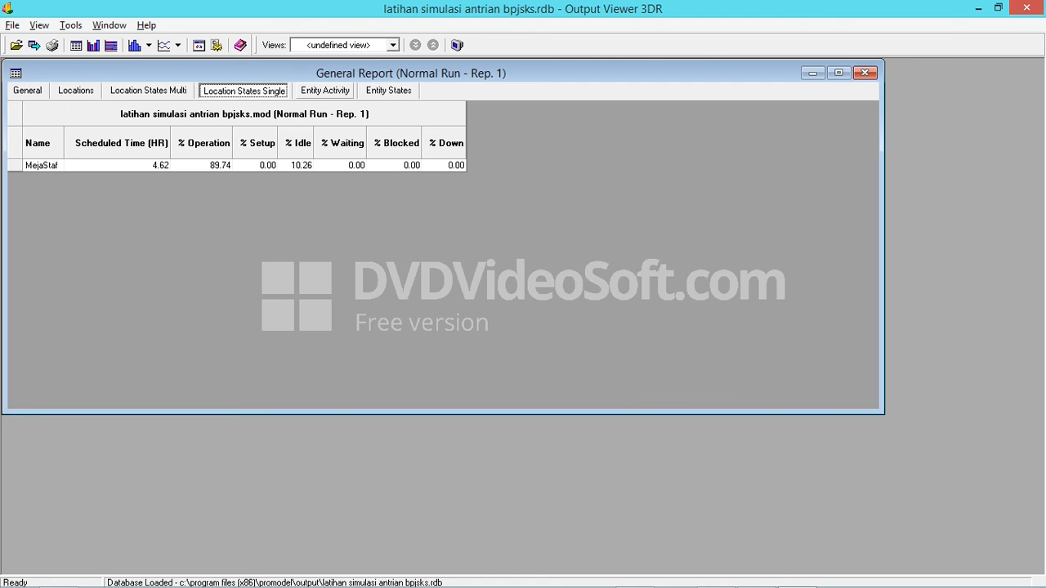
pyautogui.click(324, 91)
pyautogui.click(388, 90)
pyautogui.click(243, 91)
pyautogui.click(324, 91)
pyautogui.click(389, 91)
pyautogui.click(243, 90)
pyautogui.click(325, 91)
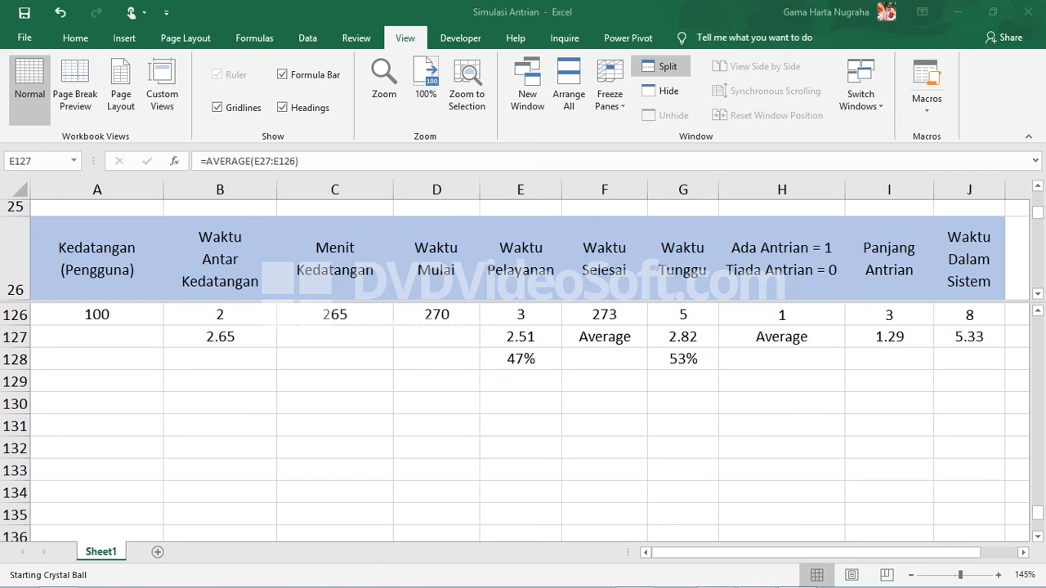
# Compare Excel's average Waktu Dalam Sistem in J127 with the Pengguna average time in system in the report
pyautogui.hotkey('alt', 'Tab')
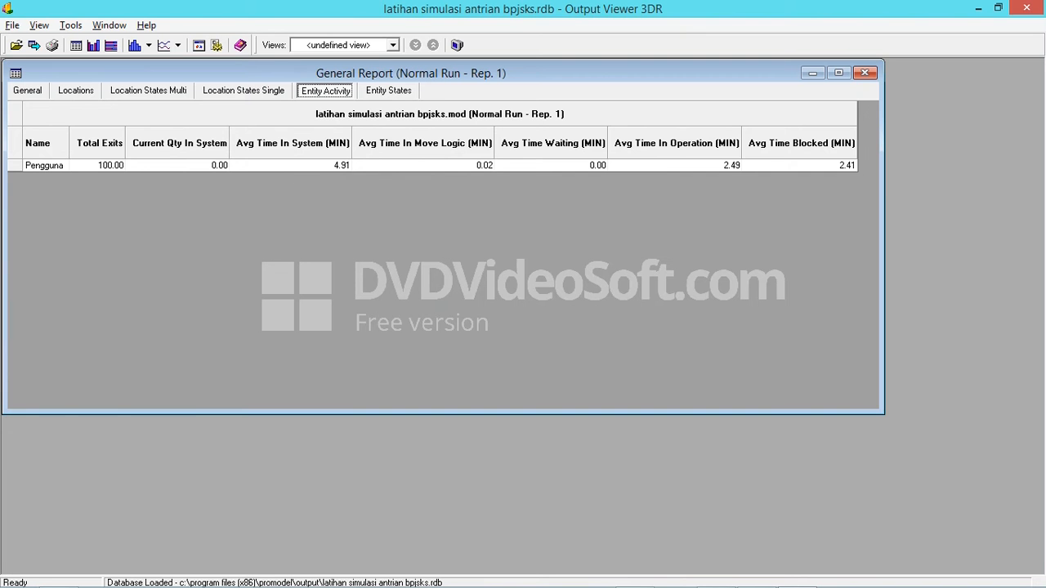
pyautogui.hotkey('alt', 'Tab')
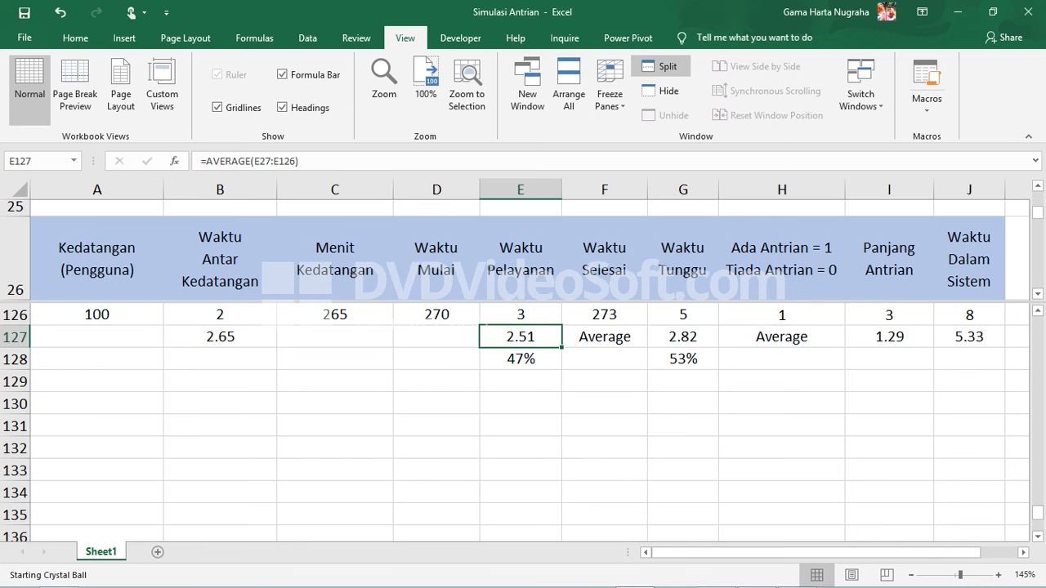
pyautogui.click(969, 336)
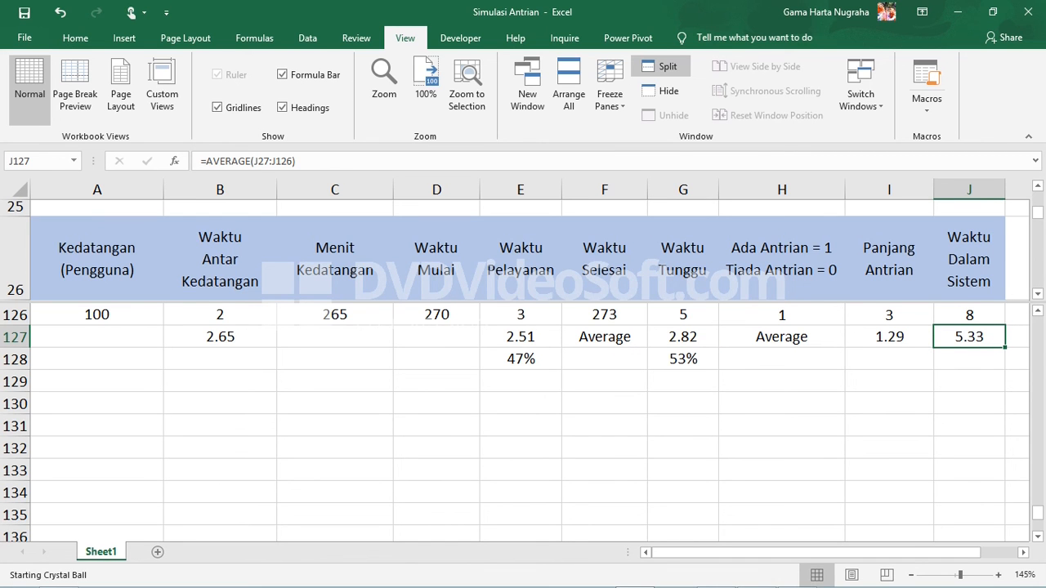
pyautogui.hotkey('alt', 'Tab')
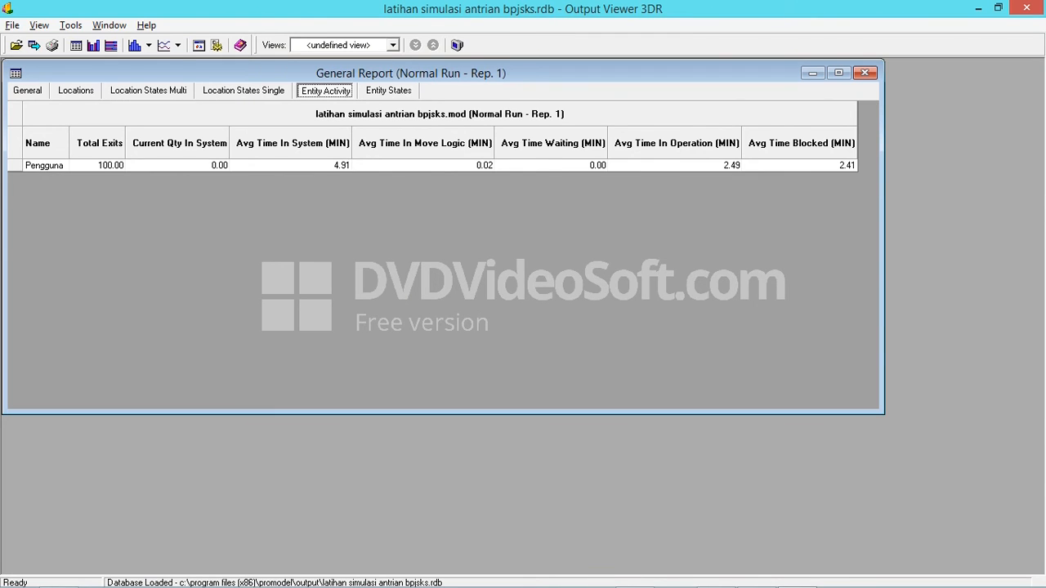
# Switch to ProModel and examine the WAIT WP() MIN operation of the Pengguna process at MejaStaf
pyautogui.hotkey('alt', 'Tab')
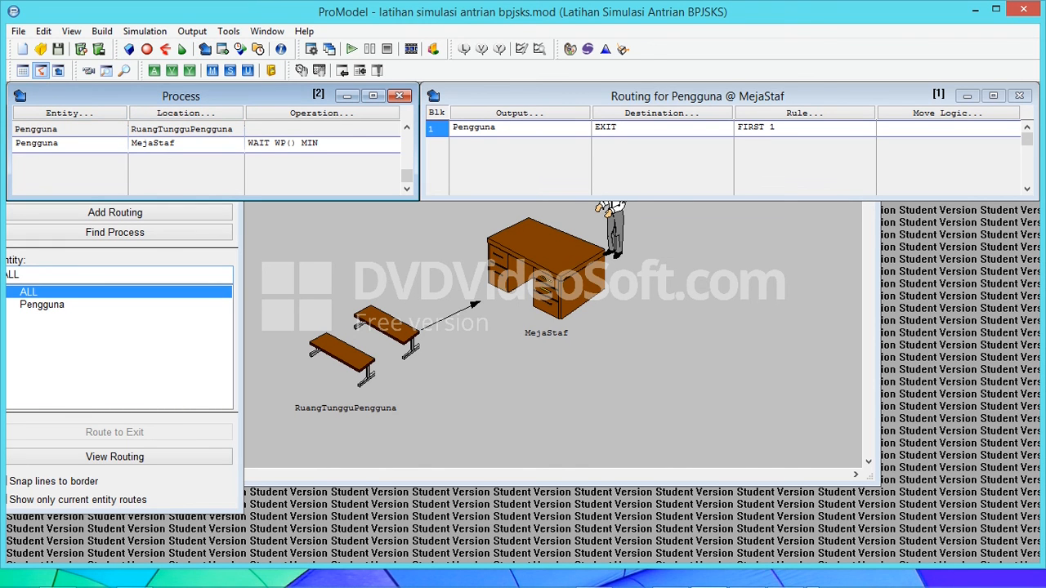
pyautogui.moveTo(174, 143); pyautogui.dragTo(131, 143)
pyautogui.moveTo(319, 143); pyautogui.dragTo(248, 143)
pyautogui.click(319, 143)
pyautogui.click(186, 113)
pyautogui.press('Return')
pyautogui.hotkey('shift', 'Left')
pyautogui.hotkey('shift', 'Left')
pyautogui.hotkey('shift', 'Left')
pyautogui.hotkey('shift', 'Left')
pyautogui.hotkey('shift', 'Left')
pyautogui.hotkey('shift', 'Left')
pyautogui.hotkey('shift', 'Left')
pyautogui.hotkey('shift', 'Left')
pyautogui.click(176, 142)
pyautogui.hotkey('shift', 'Left')
pyautogui.hotkey('shift', 'Left')
pyautogui.hotkey('shift', 'Left')
pyautogui.hotkey('shift', 'Left')
pyautogui.hotkey('shift', 'Left')
pyautogui.hotkey('shift', 'Left')
pyautogui.hotkey('shift', 'Left')
pyautogui.hotkey('shift', 'Left')
pyautogui.hotkey('shift', 'Left')
pyautogui.hotkey('shift', 'Left')
pyautogui.hotkey('shift', 'Left')
pyautogui.hotkey('shift', 'Left')
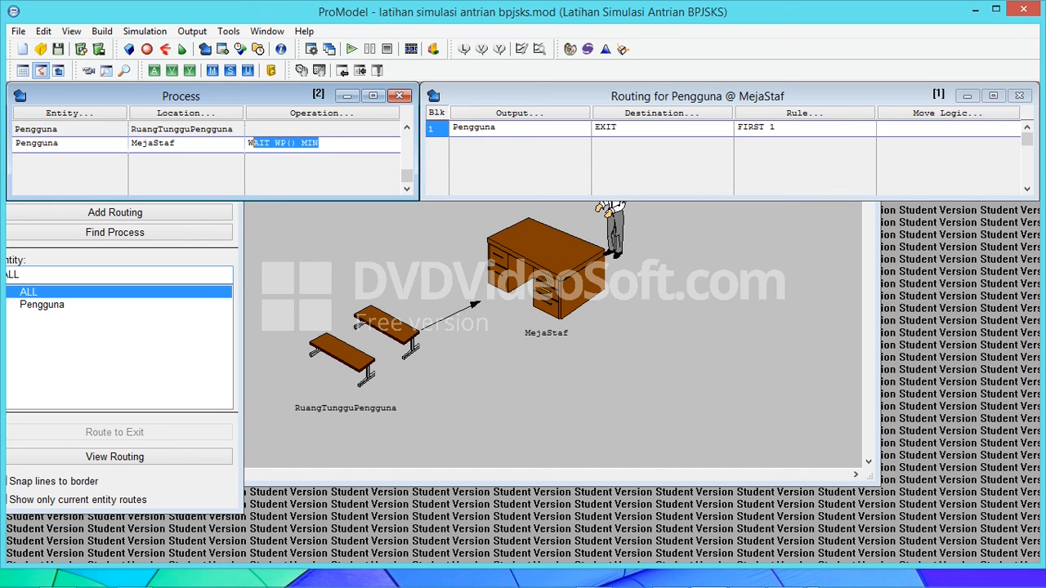
pyautogui.click(291, 143)
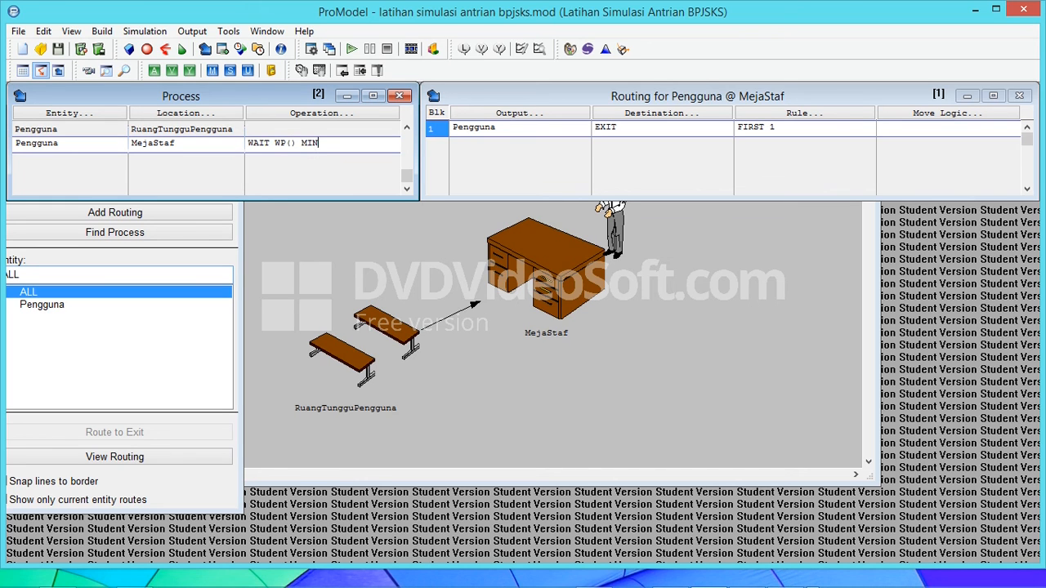
pyautogui.hotkey('shift', 'Left')
pyautogui.hotkey('shift', 'Left')
pyautogui.hotkey('shift', 'Left')
pyautogui.hotkey('shift', 'Left')
pyautogui.hotkey('shift', 'Left')
pyautogui.hotkey('shift', 'Left')
pyautogui.hotkey('shift', 'Left')
pyautogui.hotkey('shift', 'Left')
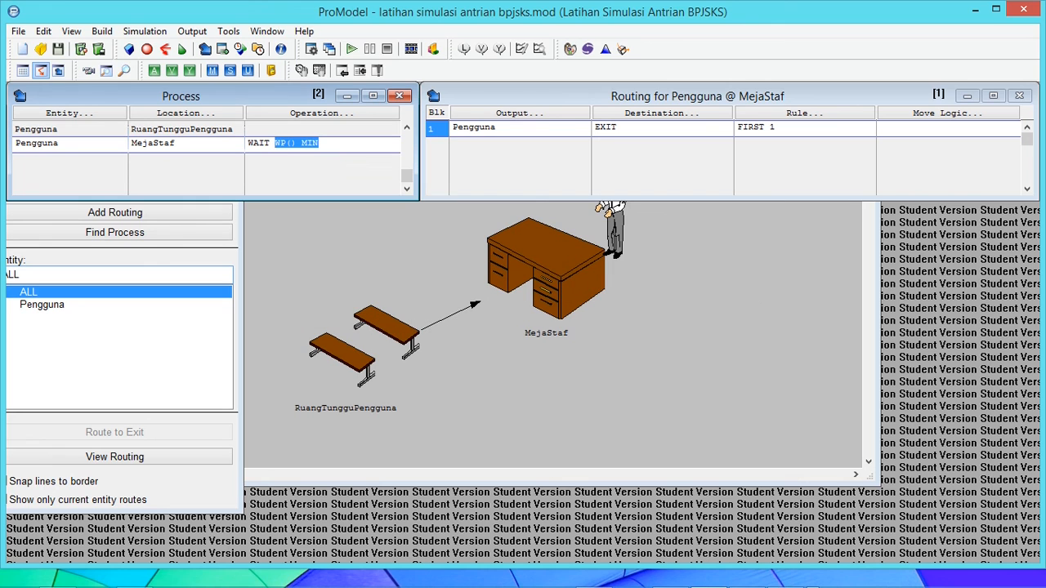
# Delete the WAIT WP() MIN operation from the Pengguna process at MejaStaf and open the Resources table
pyautogui.click(319, 143)
pyautogui.moveTo(320, 143); pyautogui.dragTo(247, 143)
pyautogui.press('Delete')
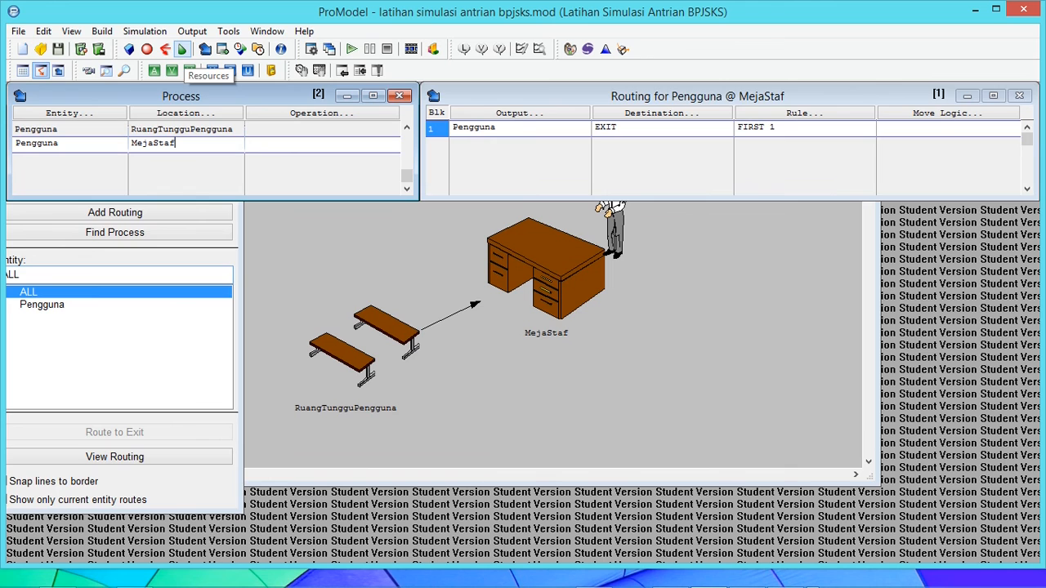
pyautogui.click(182, 50)
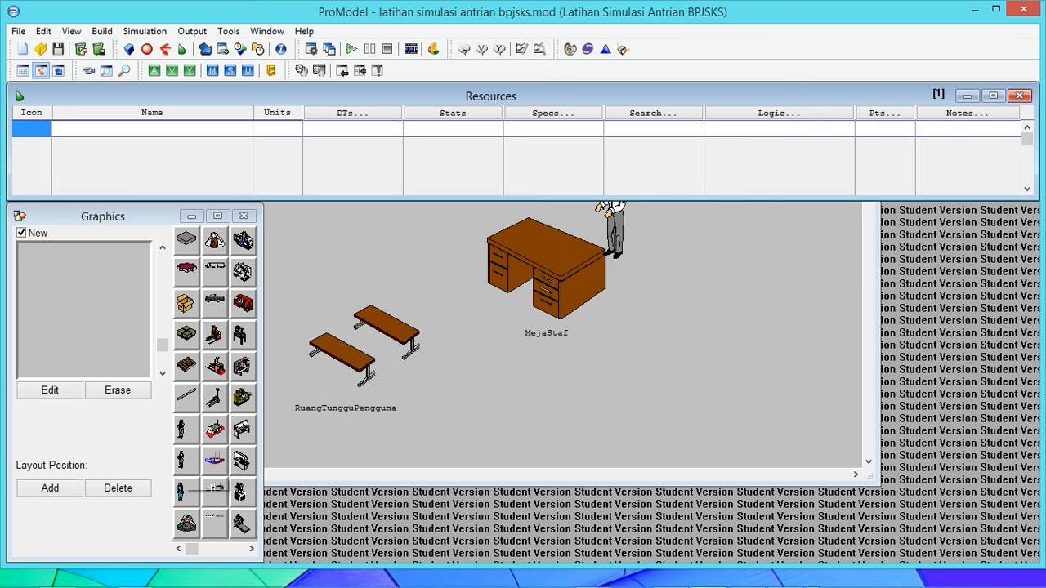
# Add a one-unit Operator resource with the standing man graphic, keeping the graphic's horizontal dimension at 6.29 meters
pyautogui.click(181, 491)
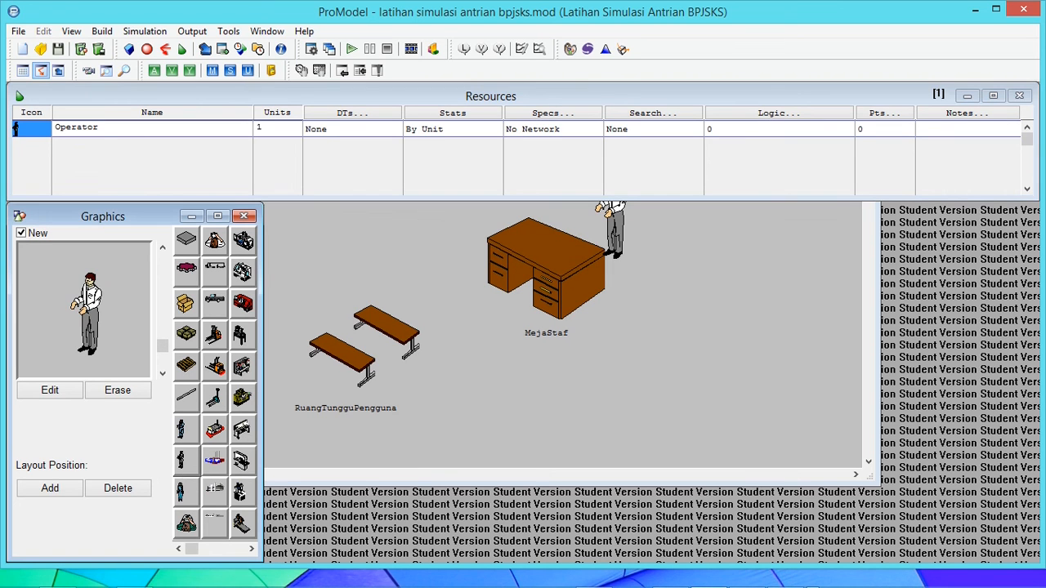
pyautogui.click(50, 391)
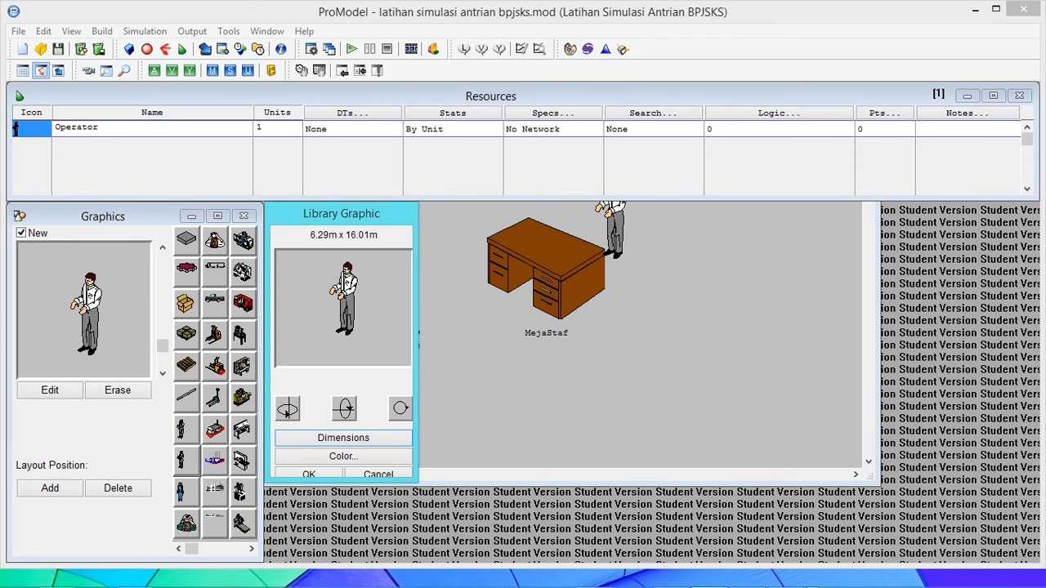
pyautogui.click(343, 438)
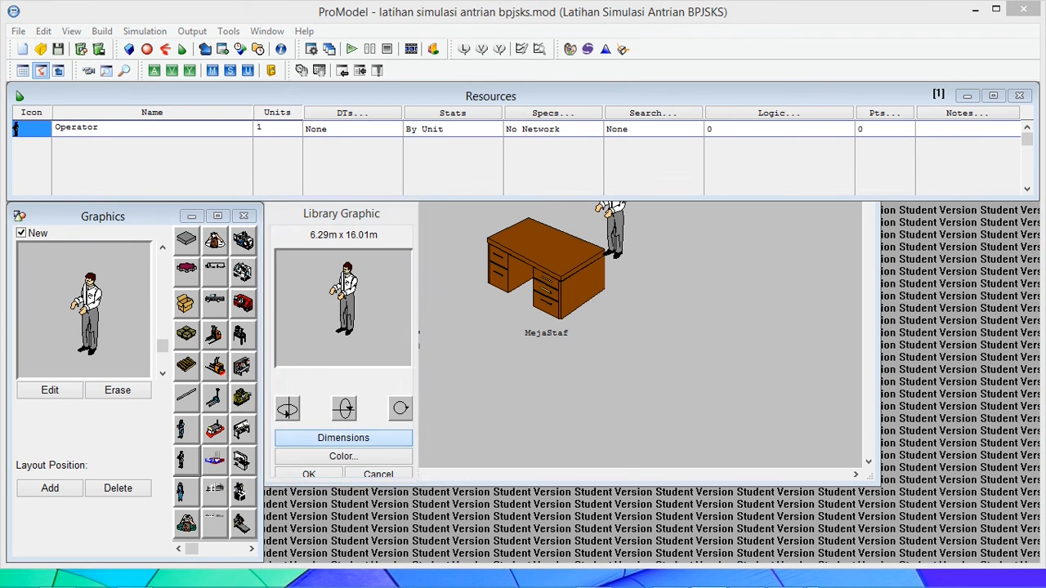
pyautogui.click(511, 434)
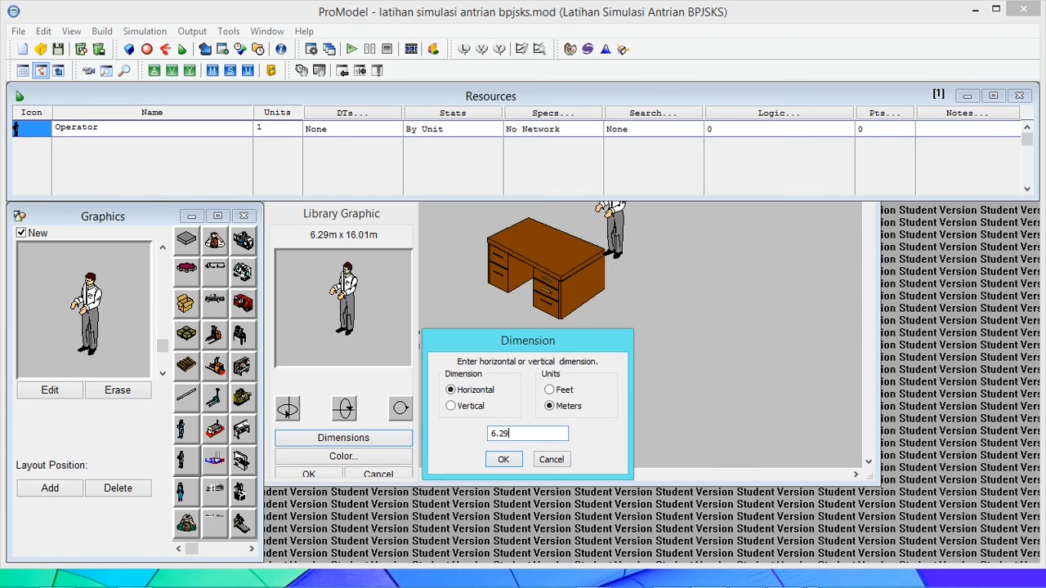
pyautogui.press('Return')
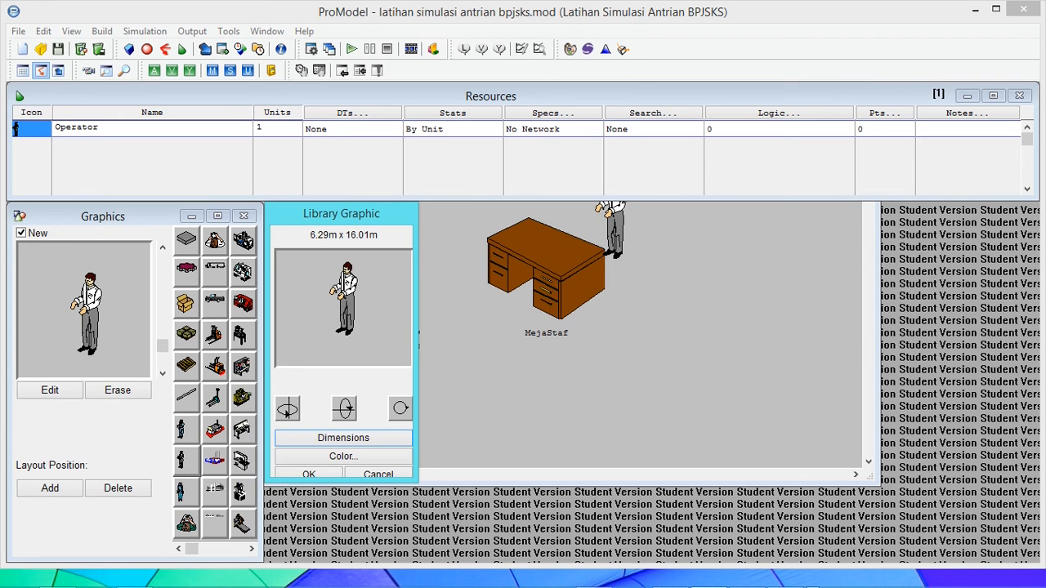
pyautogui.click(309, 474)
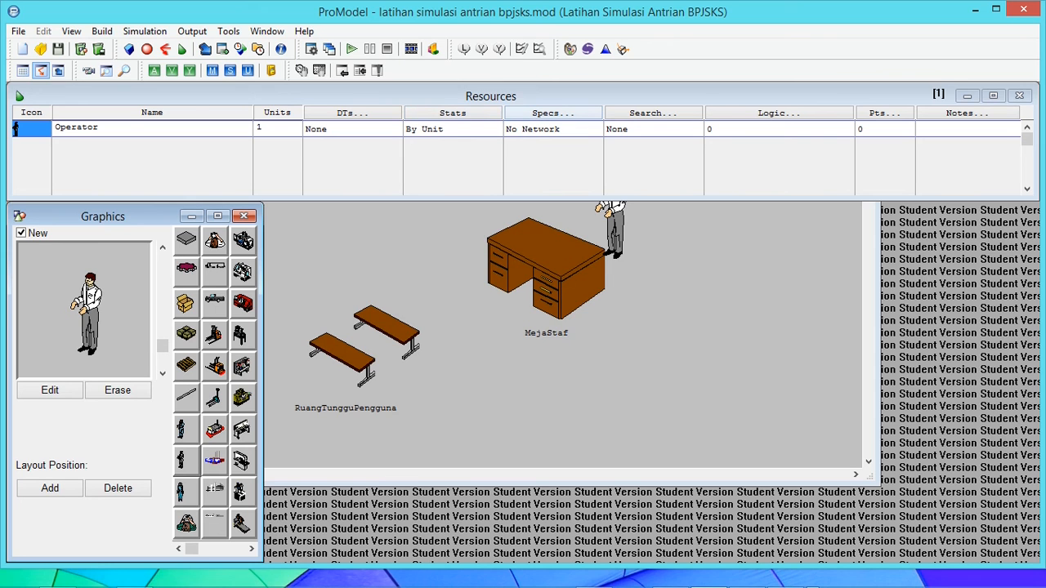
pyautogui.click(553, 113)
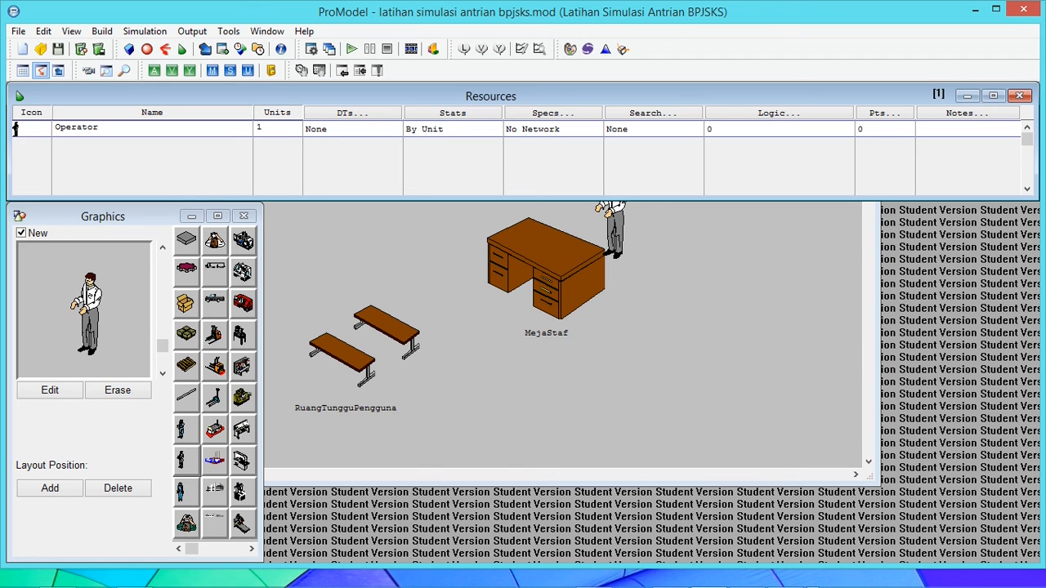
# Start a USE statement in the operation of the Pengguna process at MejaStaf, with Operator as the resource
pyautogui.click(205, 49)
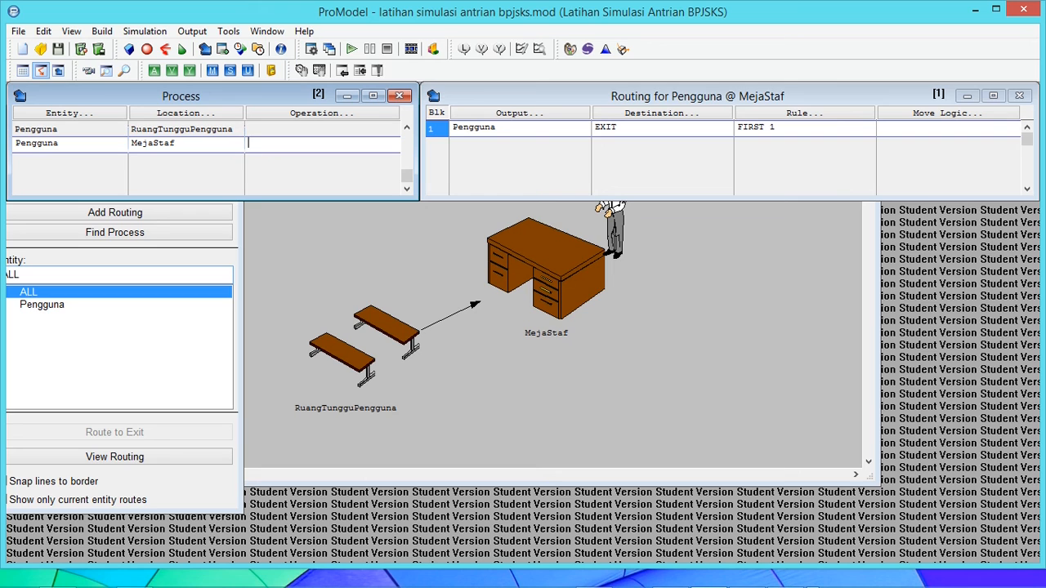
pyautogui.click(60, 143)
pyautogui.click(176, 143)
pyautogui.click(248, 143)
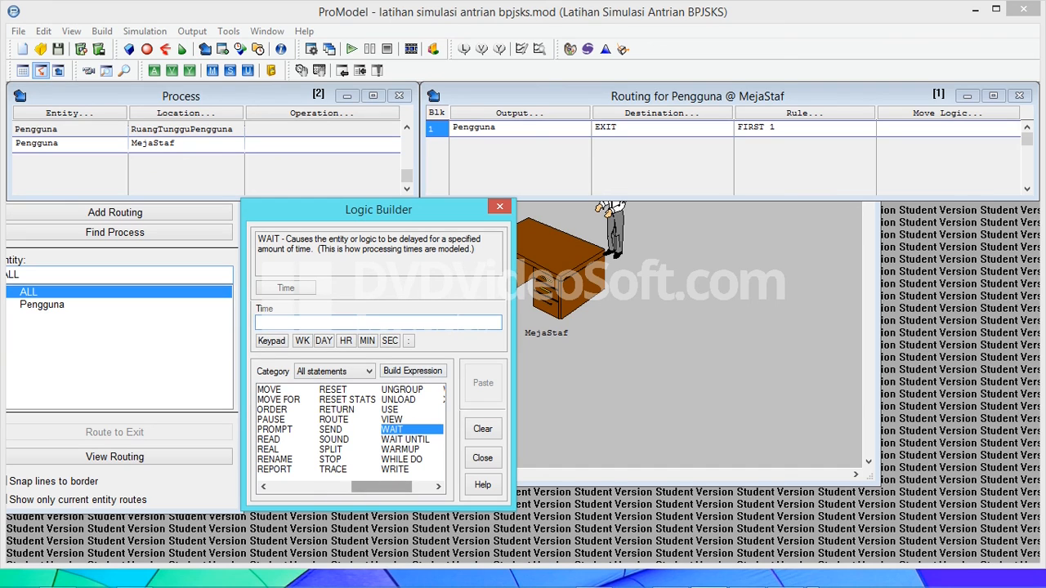
pyautogui.click(390, 409)
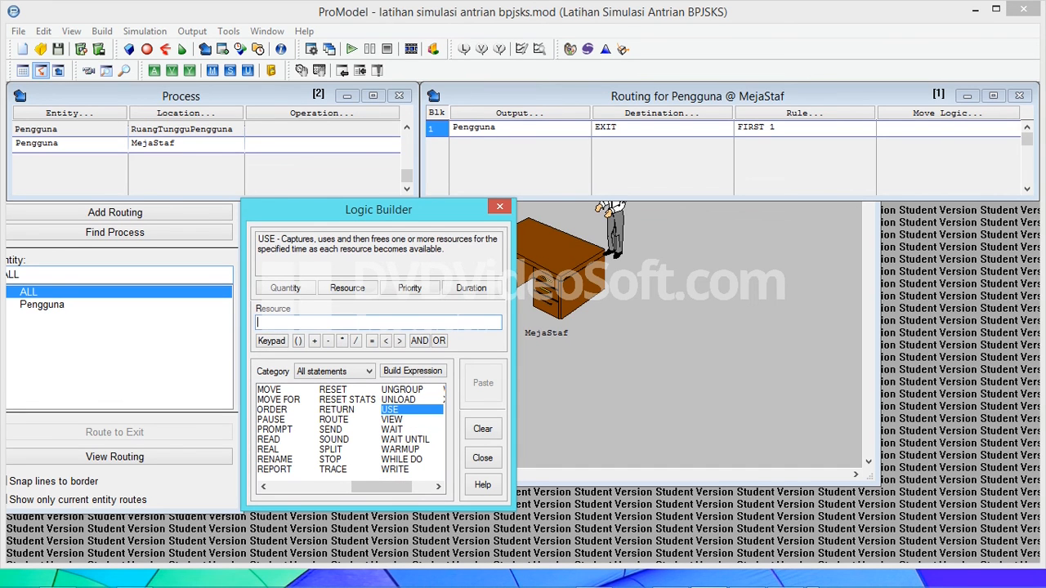
pyautogui.click(392, 430)
pyautogui.click(391, 409)
pyautogui.click(371, 323)
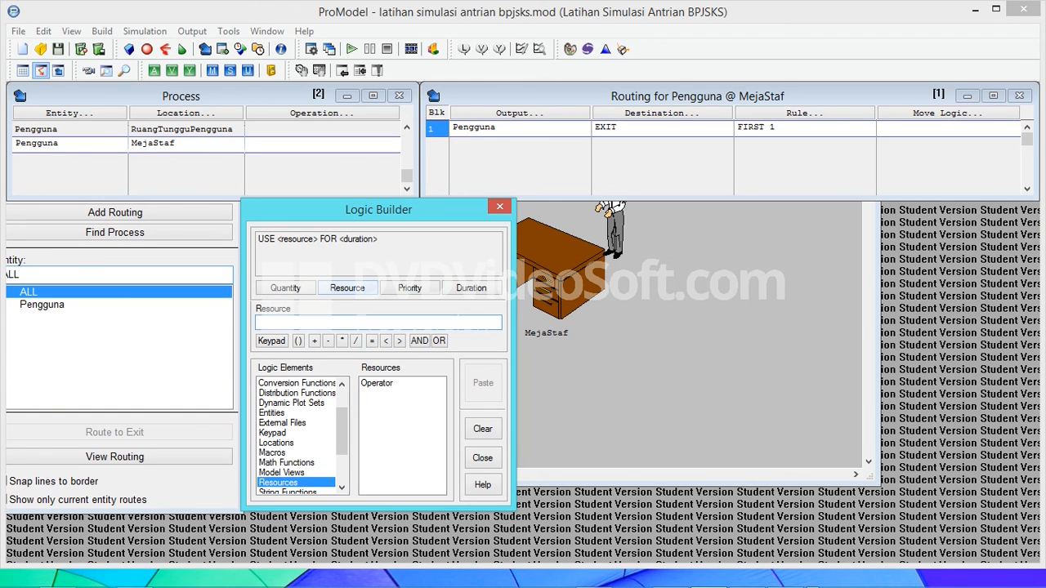
pyautogui.click(378, 383)
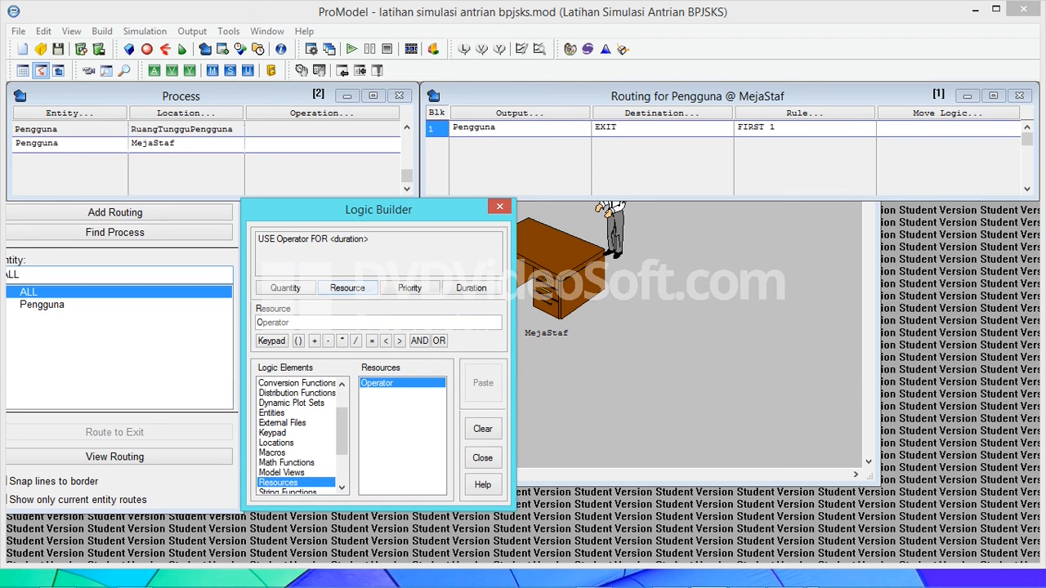
pyautogui.click(290, 322)
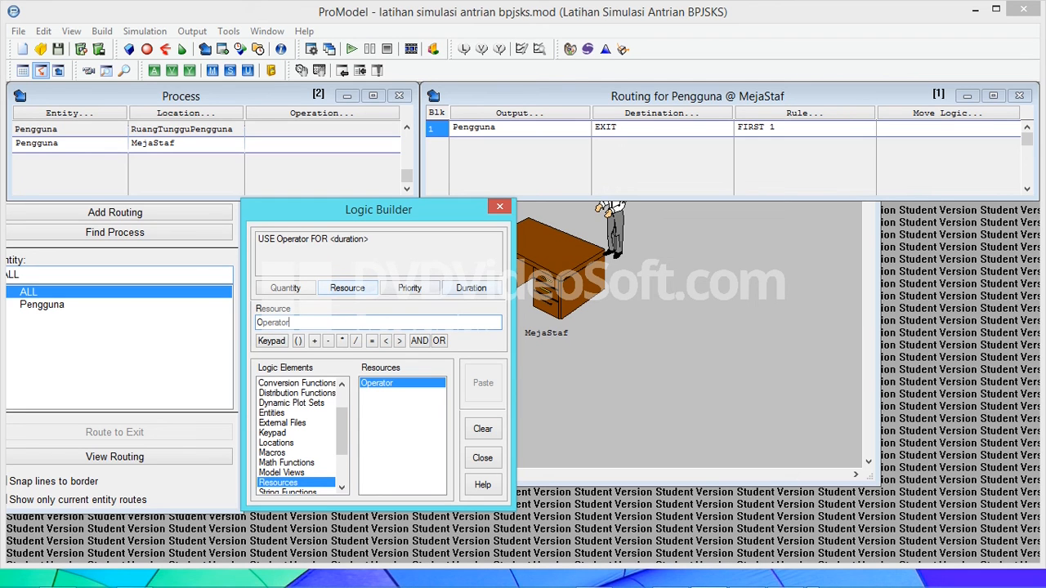
# Set the statement's duration to the WP user distribution in minutes, completing the MejaStaf operation as USE Operator FOR WP()min
pyautogui.click(470, 288)
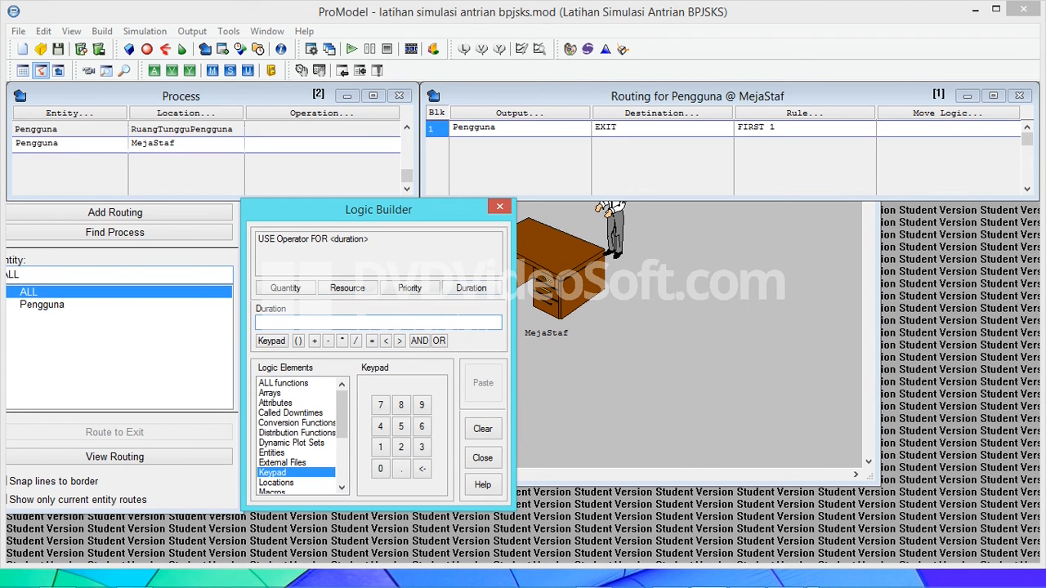
pyautogui.scroll(-4, 298, 433)
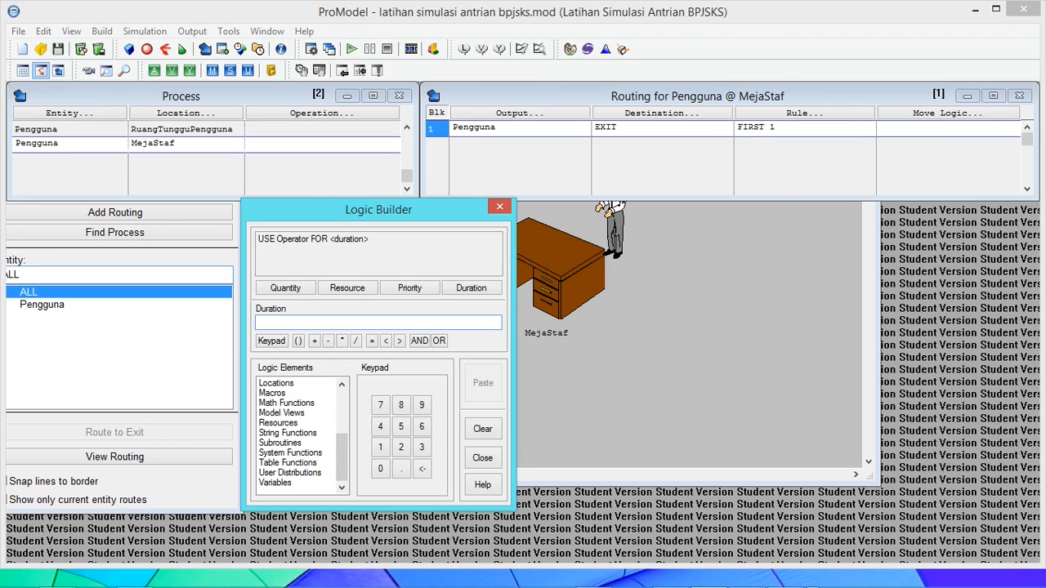
pyautogui.click(290, 473)
pyautogui.click(369, 393)
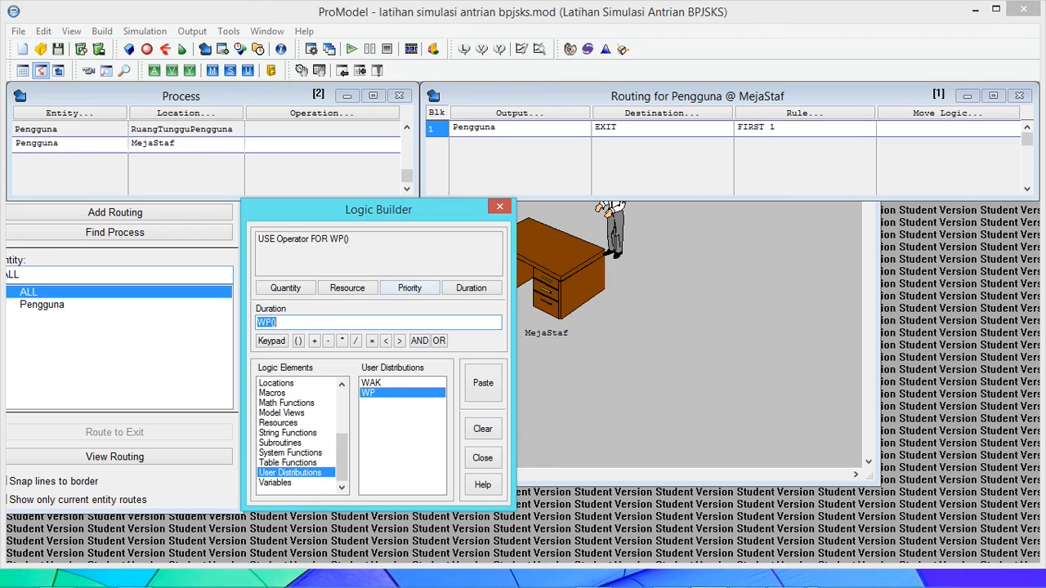
pyautogui.click(483, 383)
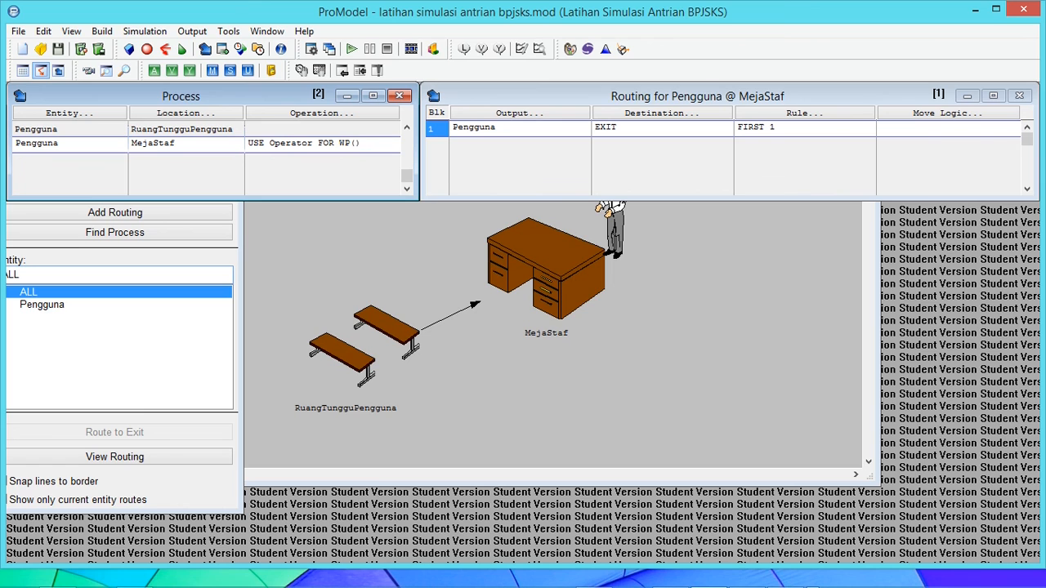
pyautogui.write('min')
pyautogui.click(508, 127)
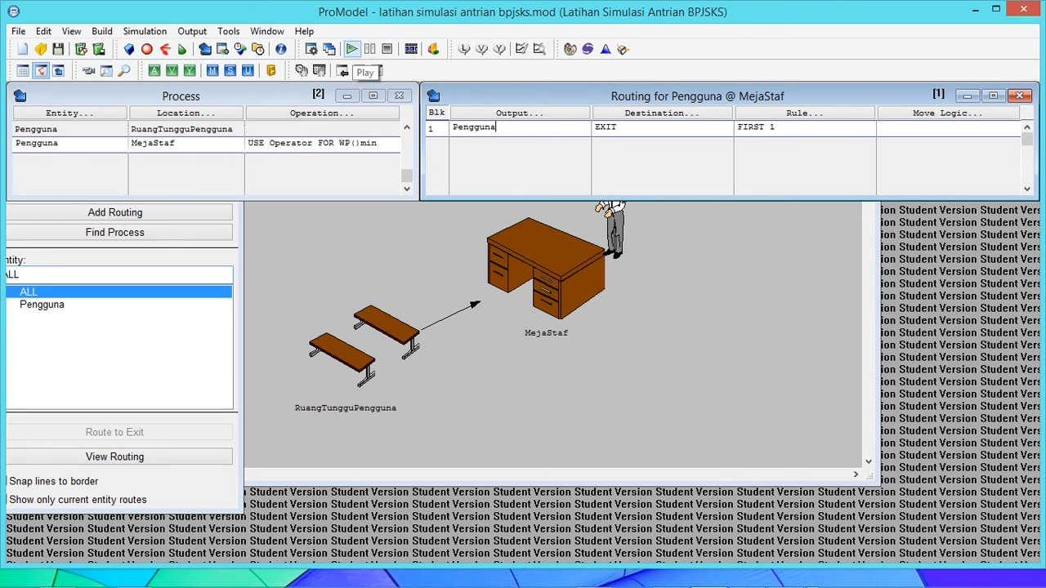
# Run the simulation with the new MejaStaf operation through to completion and open its results
pyautogui.moveTo(379, 143); pyautogui.dragTo(303, 143)
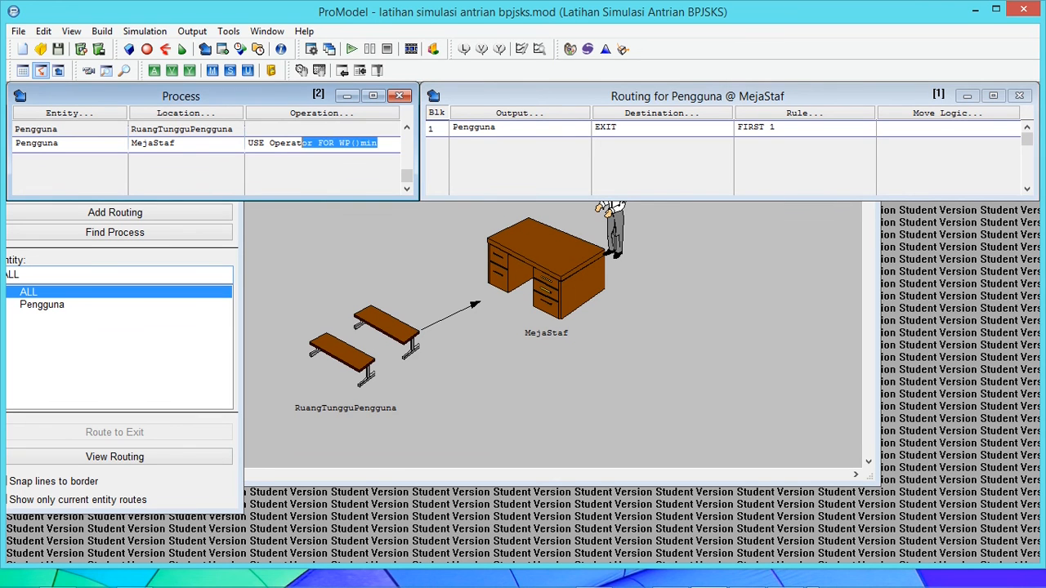
pyautogui.click(352, 49)
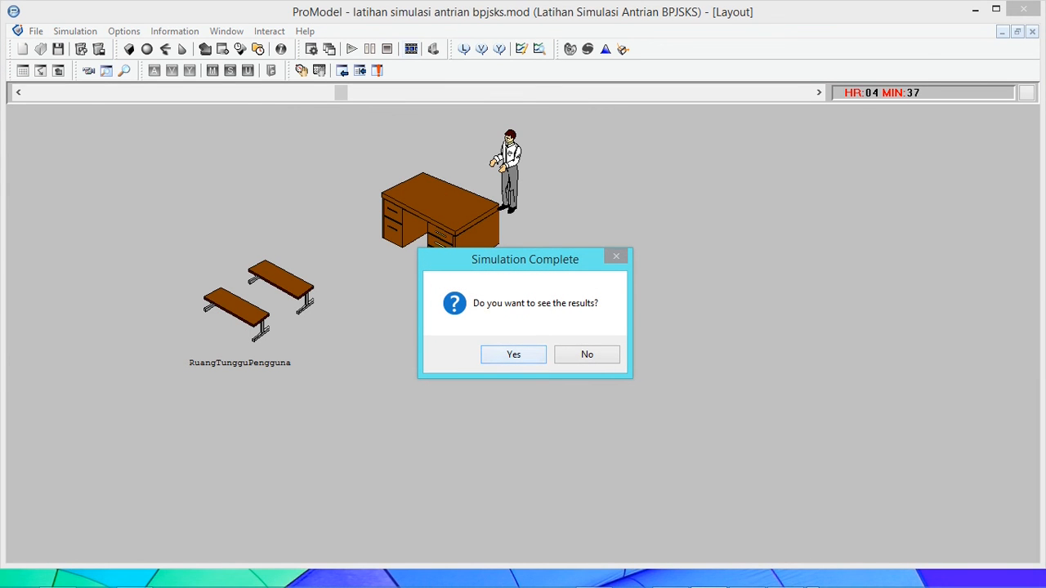
pyautogui.press('Return')
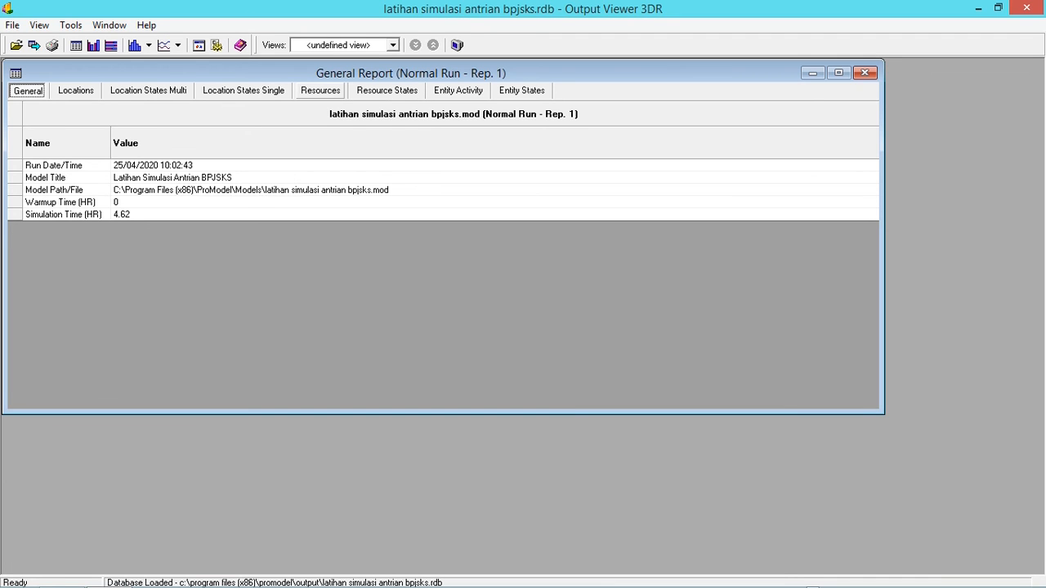
# Compare the Operator's usage and utilization in the Resources report with its in-use and idle percentages in Resource States
pyautogui.click(320, 90)
pyautogui.click(387, 91)
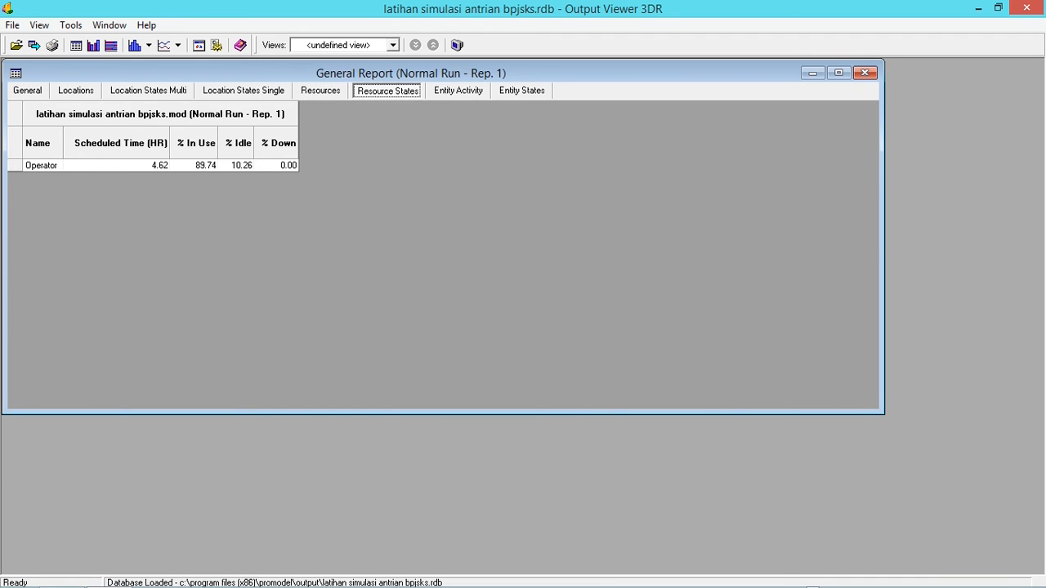
pyautogui.click(320, 90)
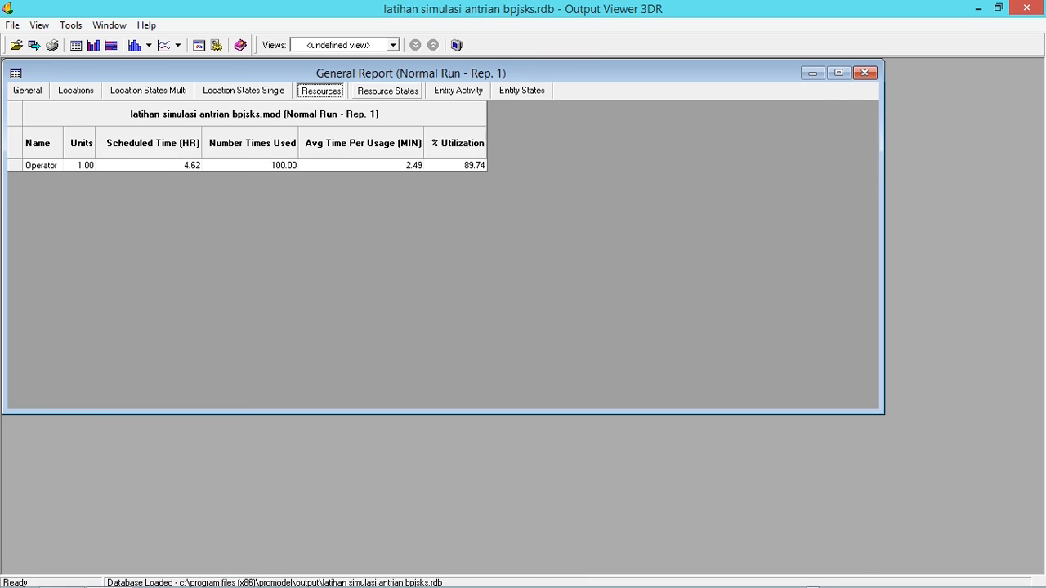
pyautogui.click(387, 91)
pyautogui.click(320, 91)
pyautogui.click(387, 91)
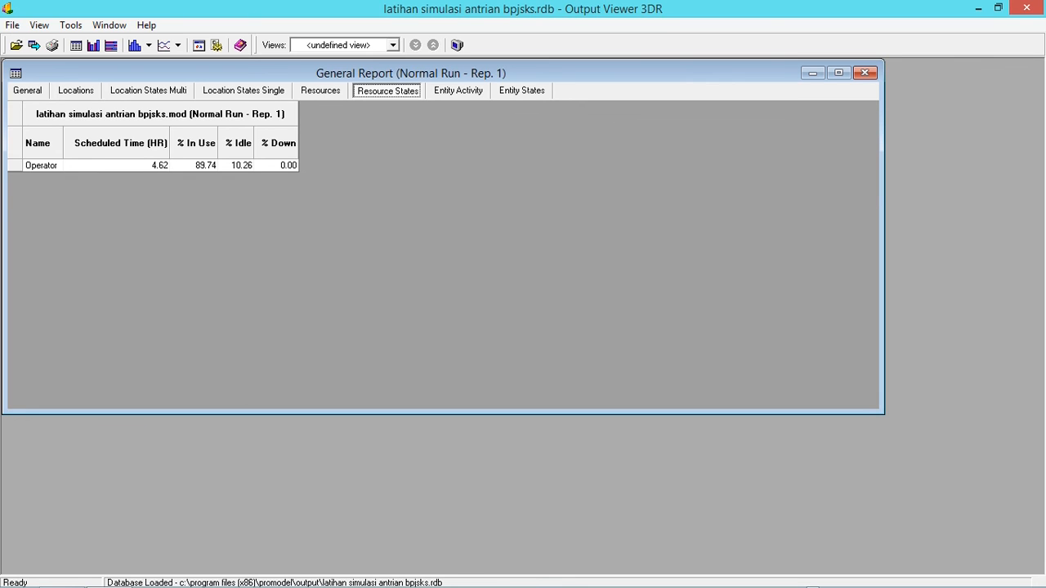
pyautogui.click(320, 91)
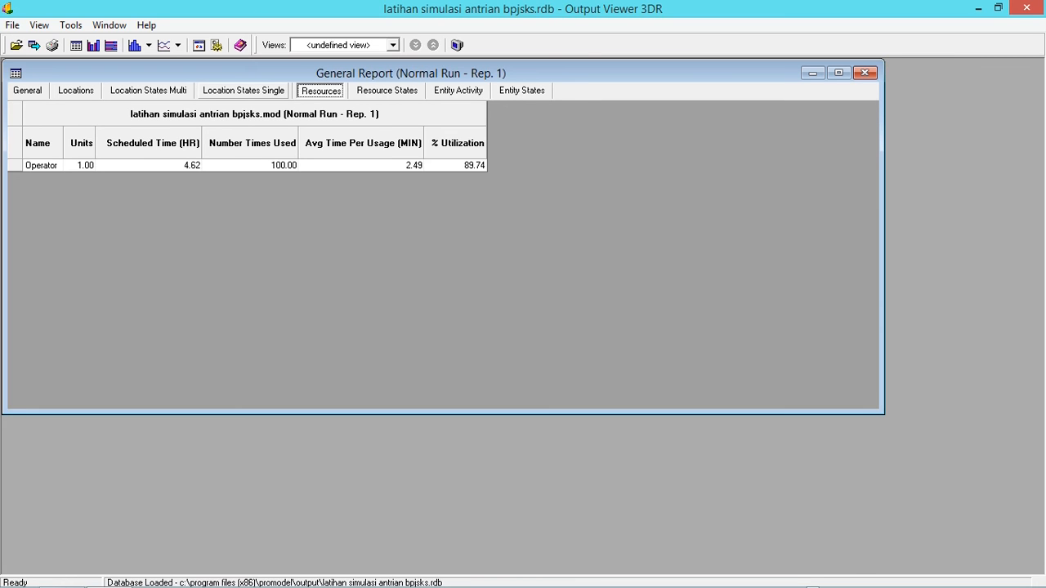
# Compare MejaStaf's operation percentage in the single-capacity location states with the Operator's utilization in the resources report
pyautogui.click(244, 91)
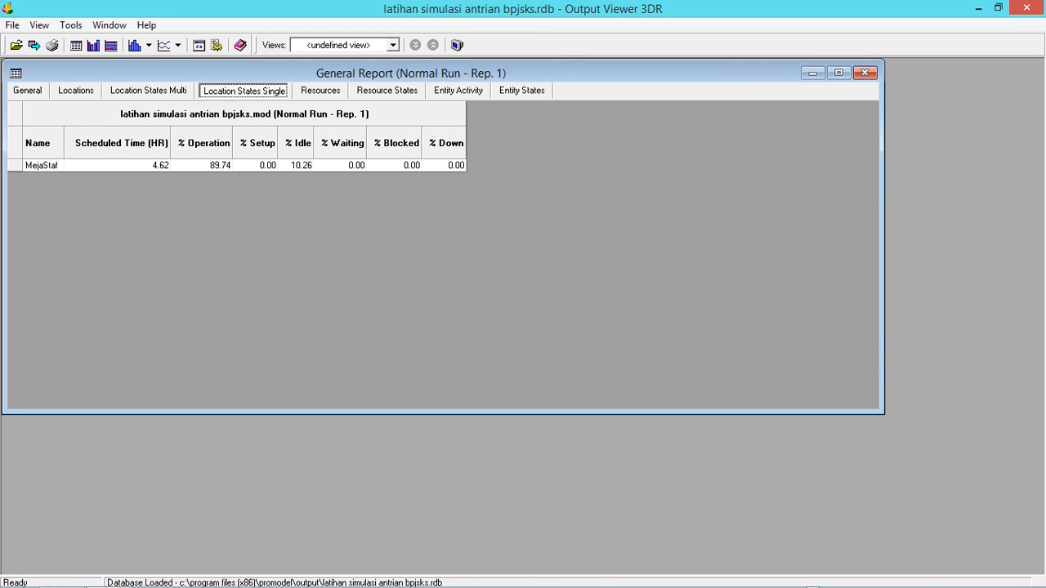
pyautogui.click(320, 90)
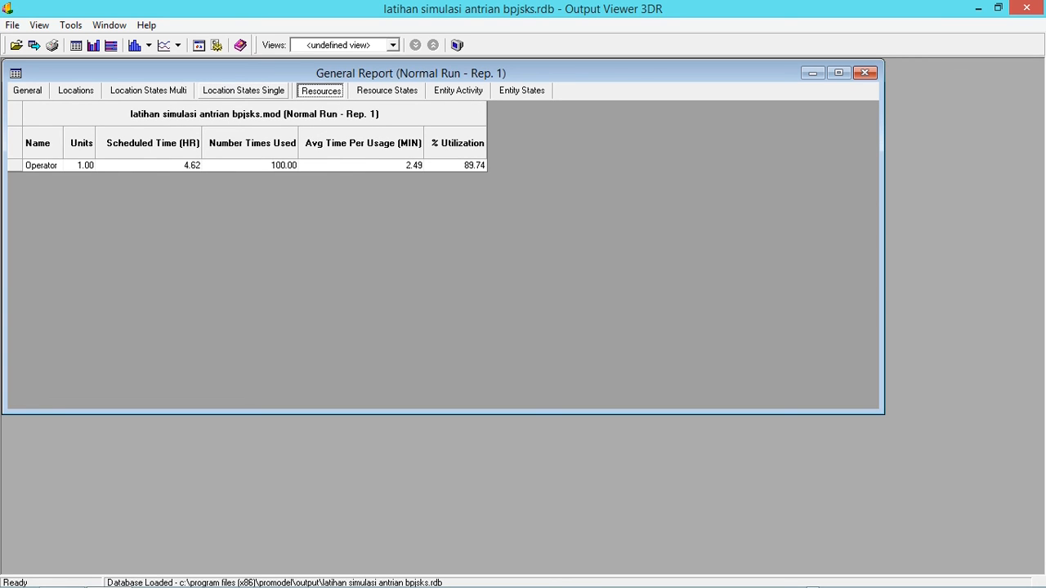
pyautogui.click(243, 91)
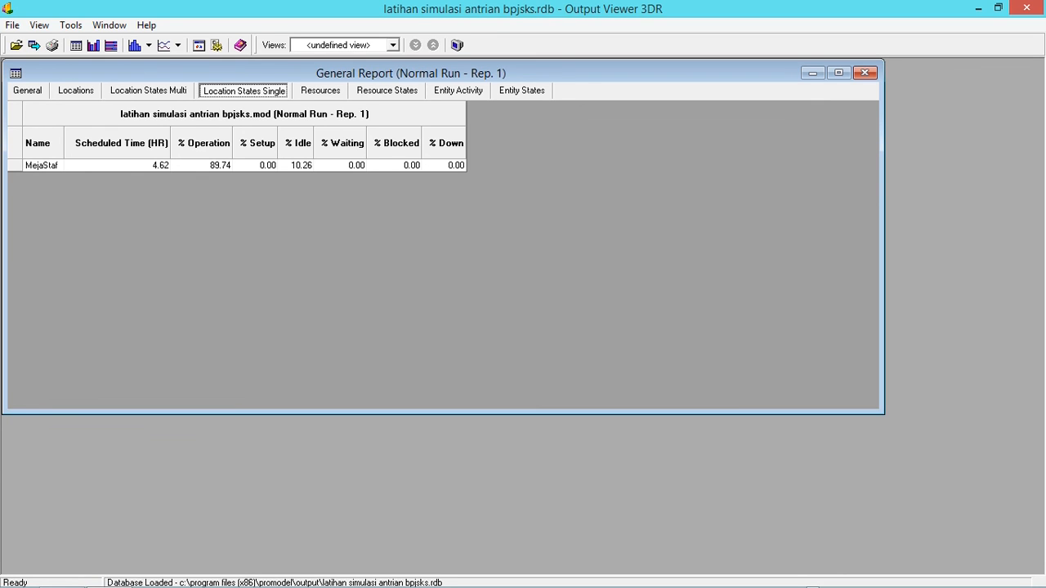
pyautogui.click(320, 91)
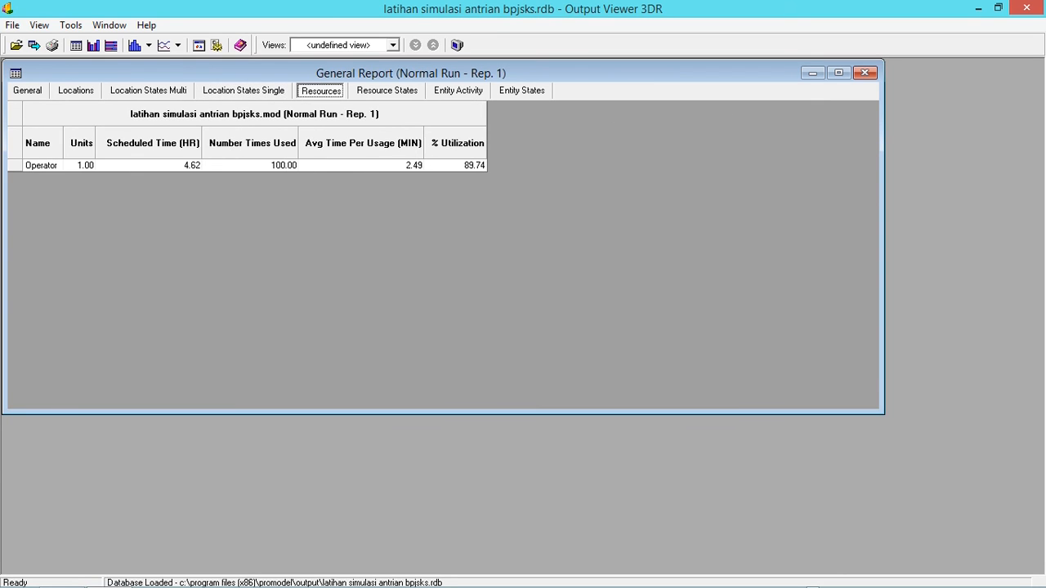
pyautogui.click(243, 91)
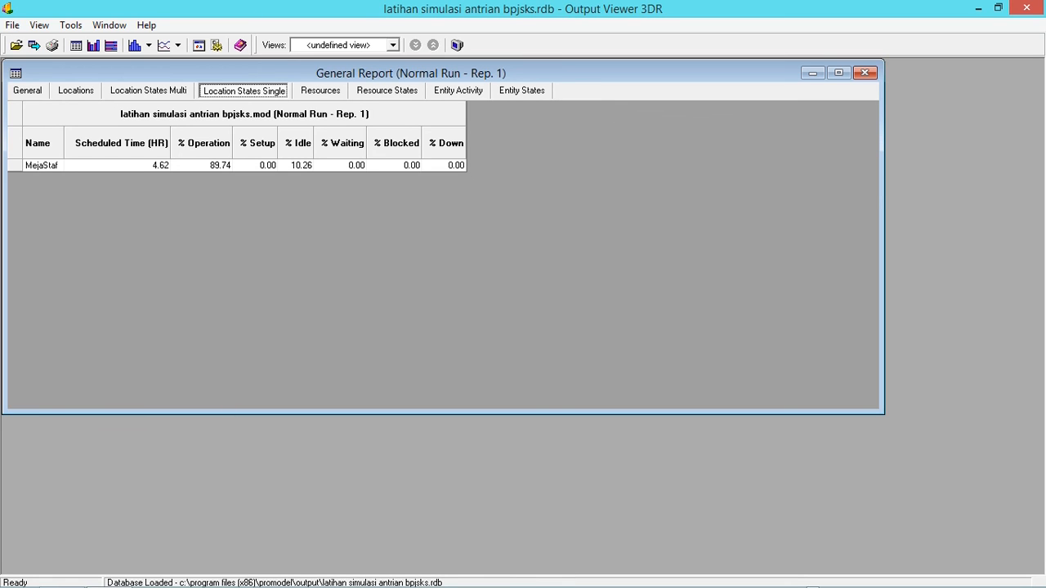
pyautogui.click(321, 91)
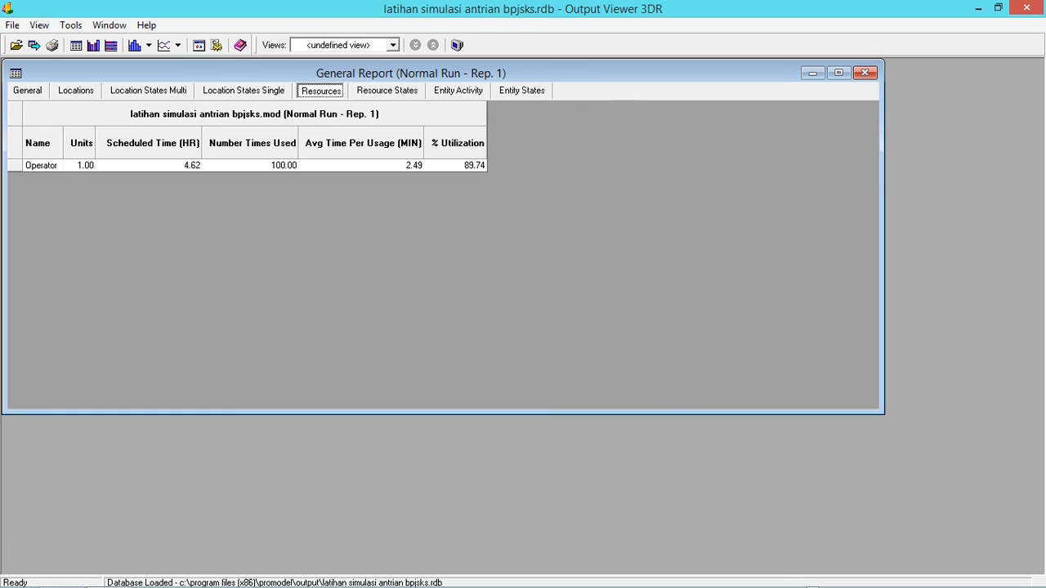